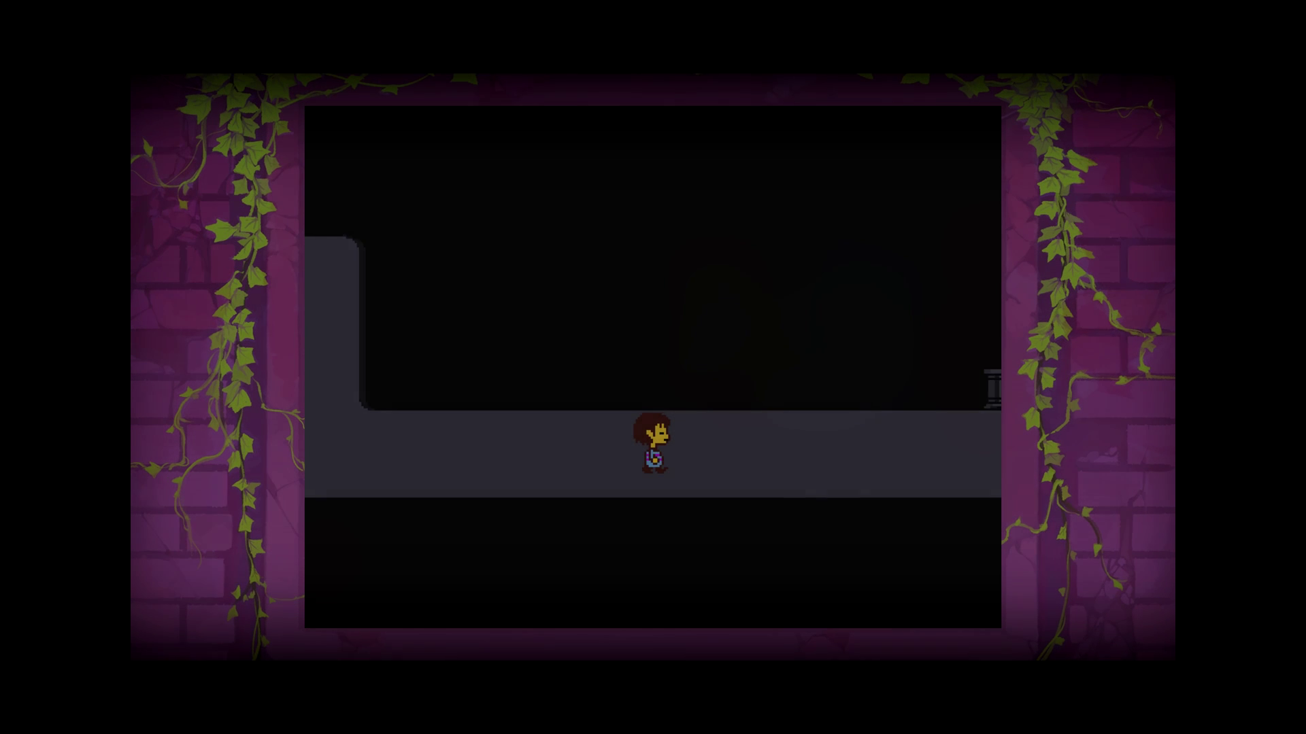
Walk right and up through the arched doorway to Flowey and advance his greeting.
key(Right)
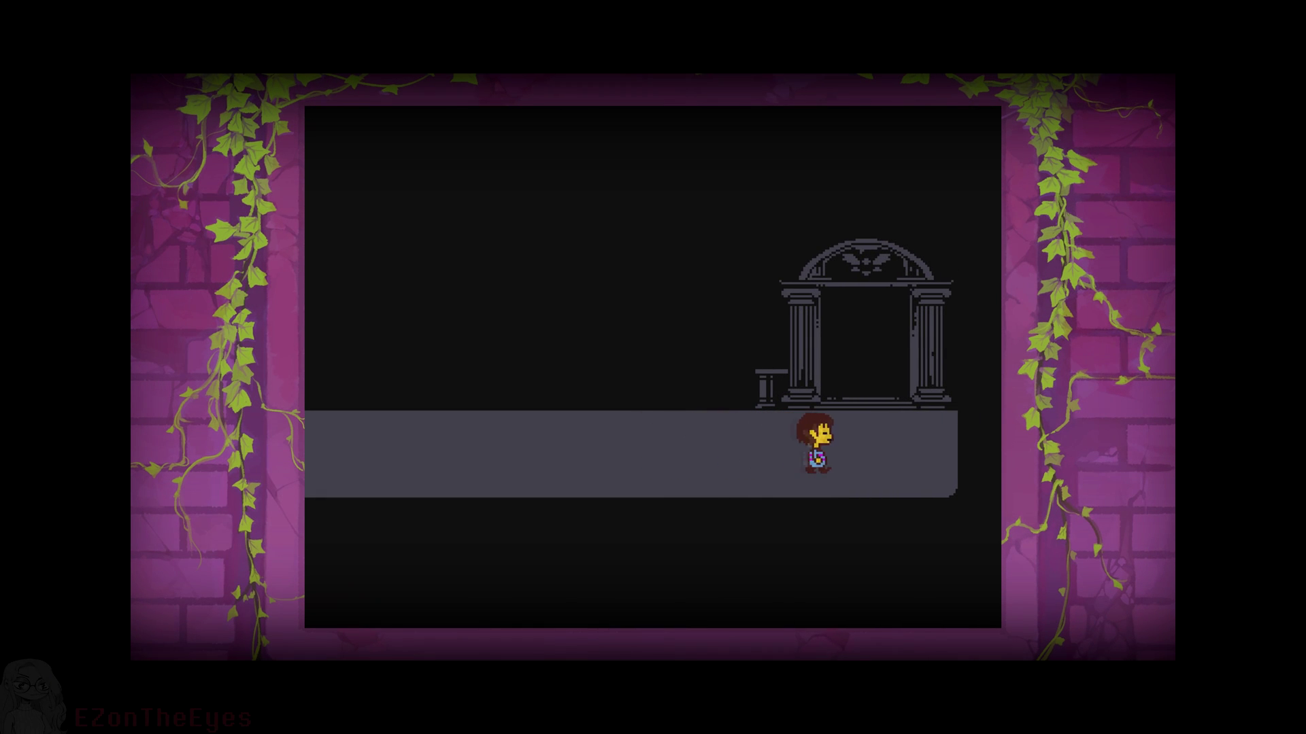
key(Up)
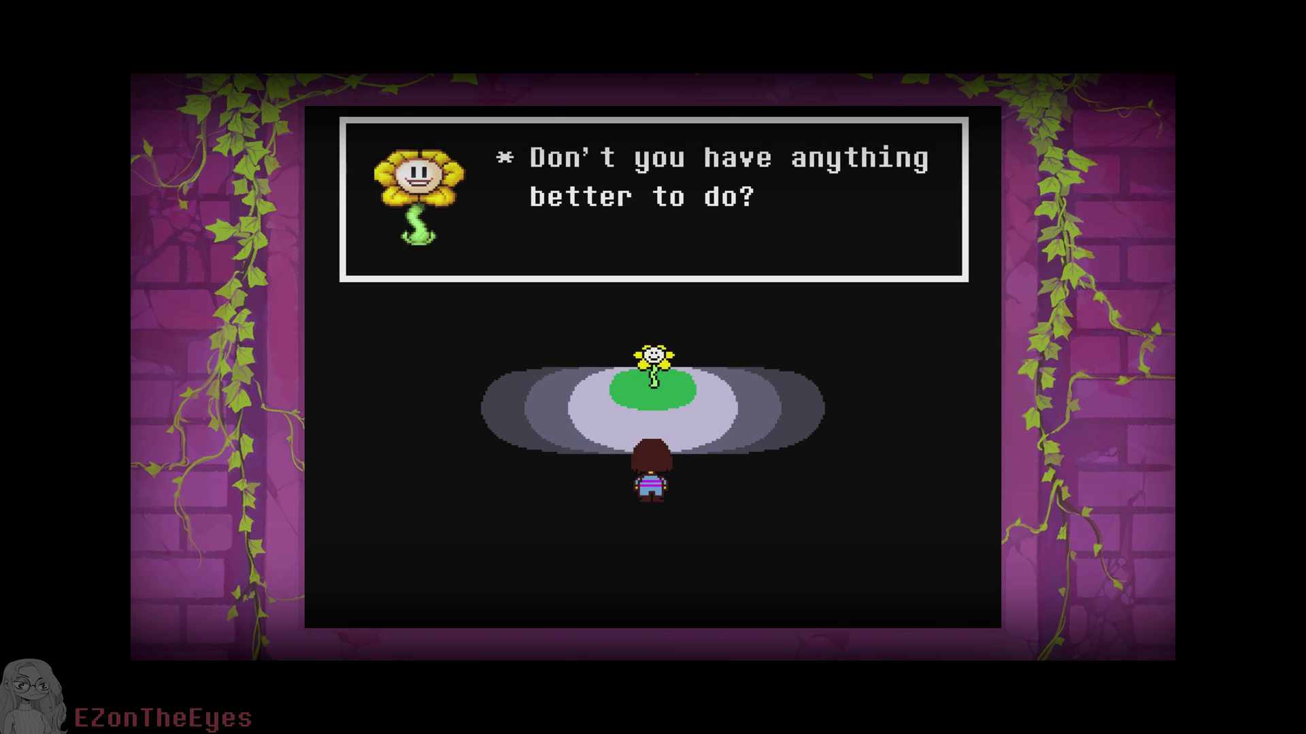
key(z)
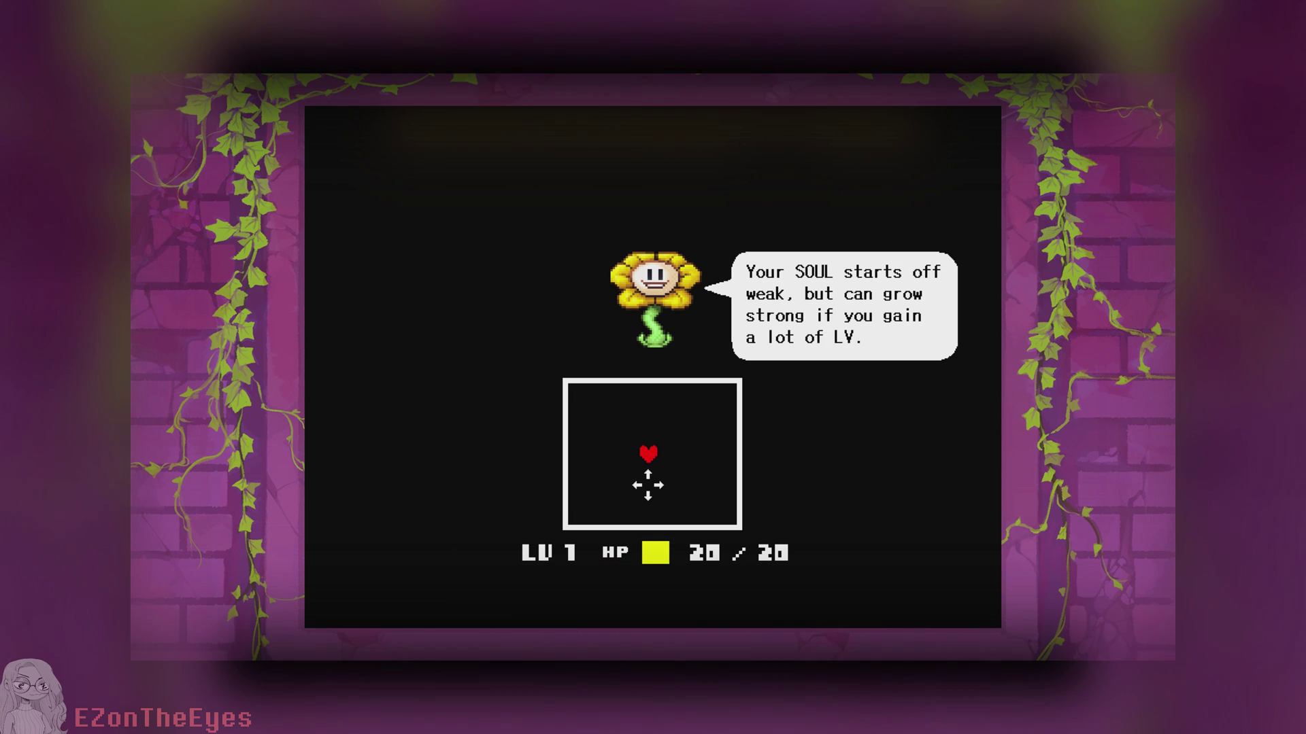
key(z)
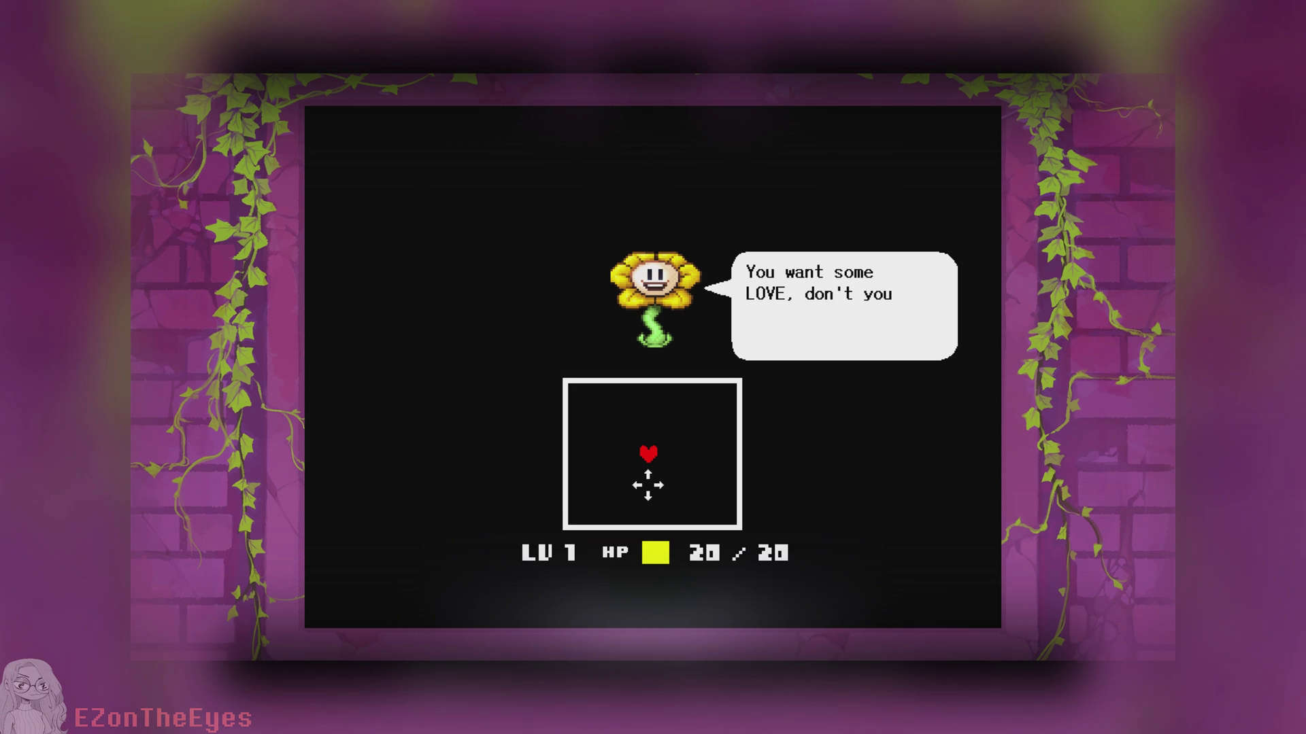
key(z)
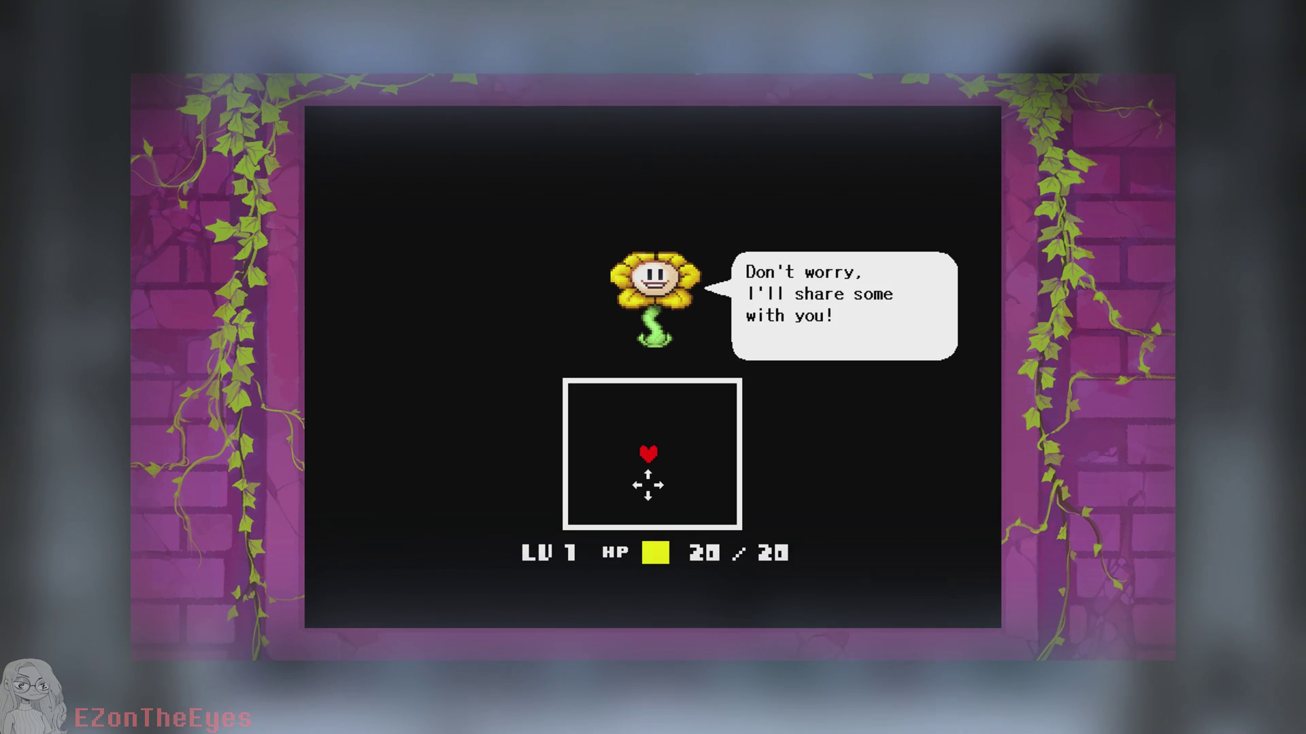
Steer the heart left, down, right and up around the battle box while Flowey talks.
key(z)
key(Left)
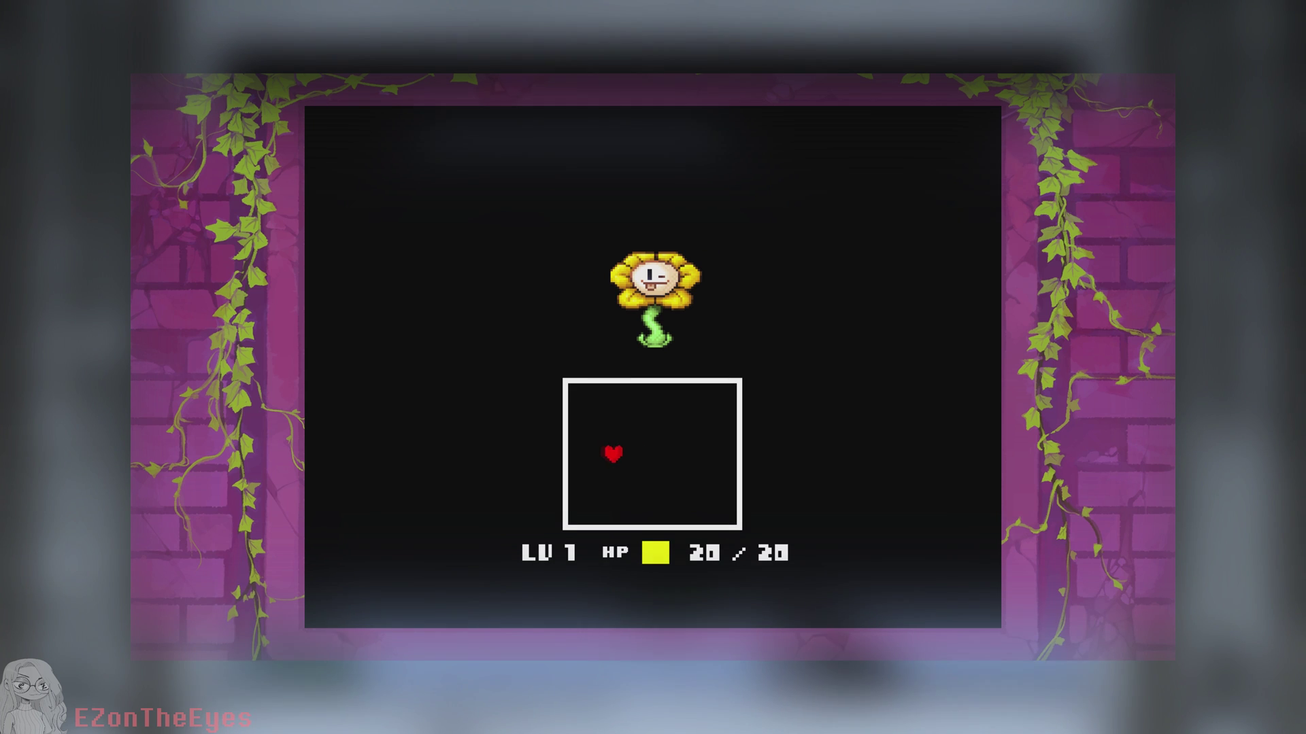
key(Down)
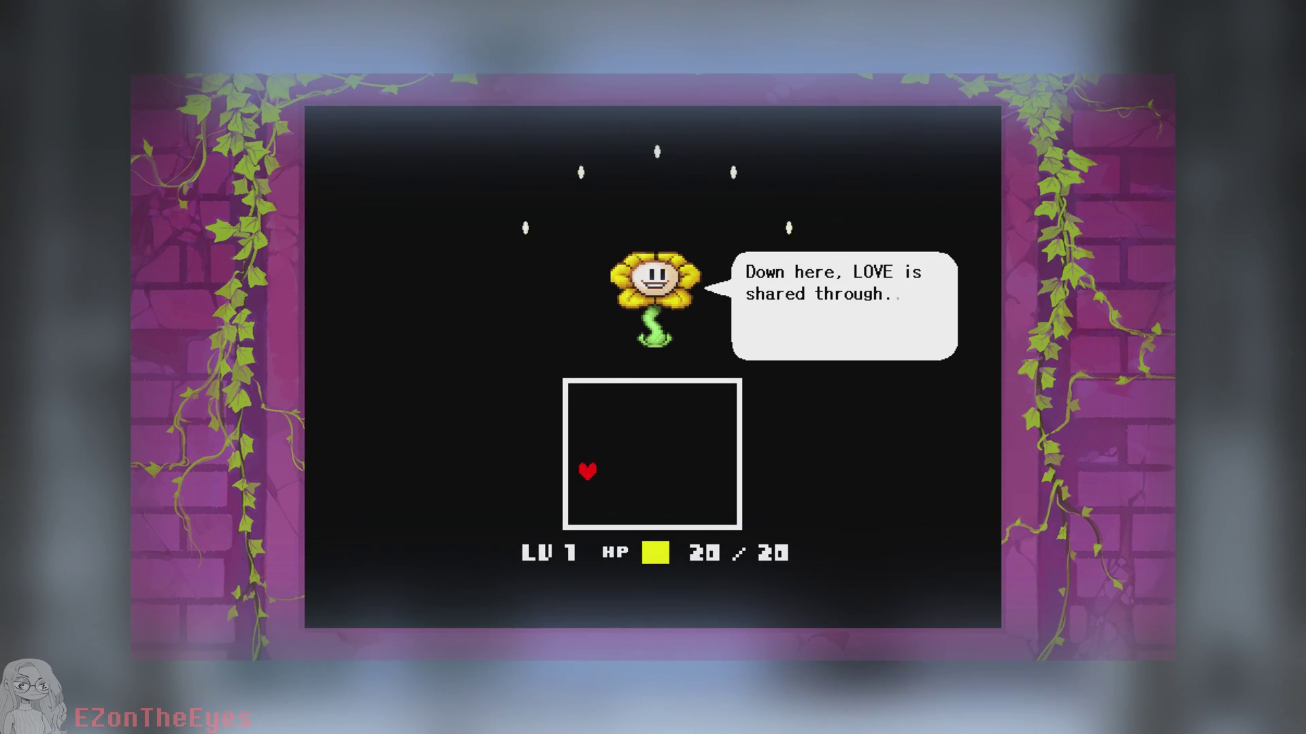
key(Down)
key(z)
key(Down)
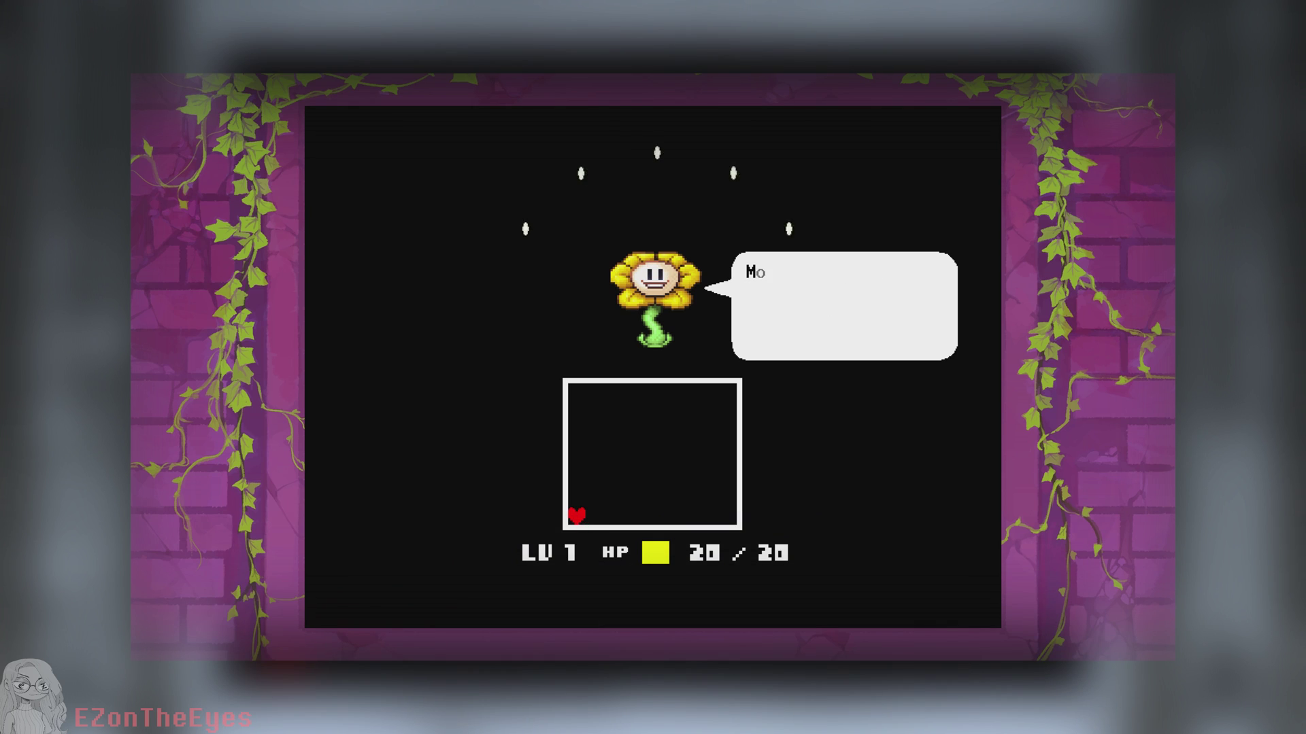
key(Right)
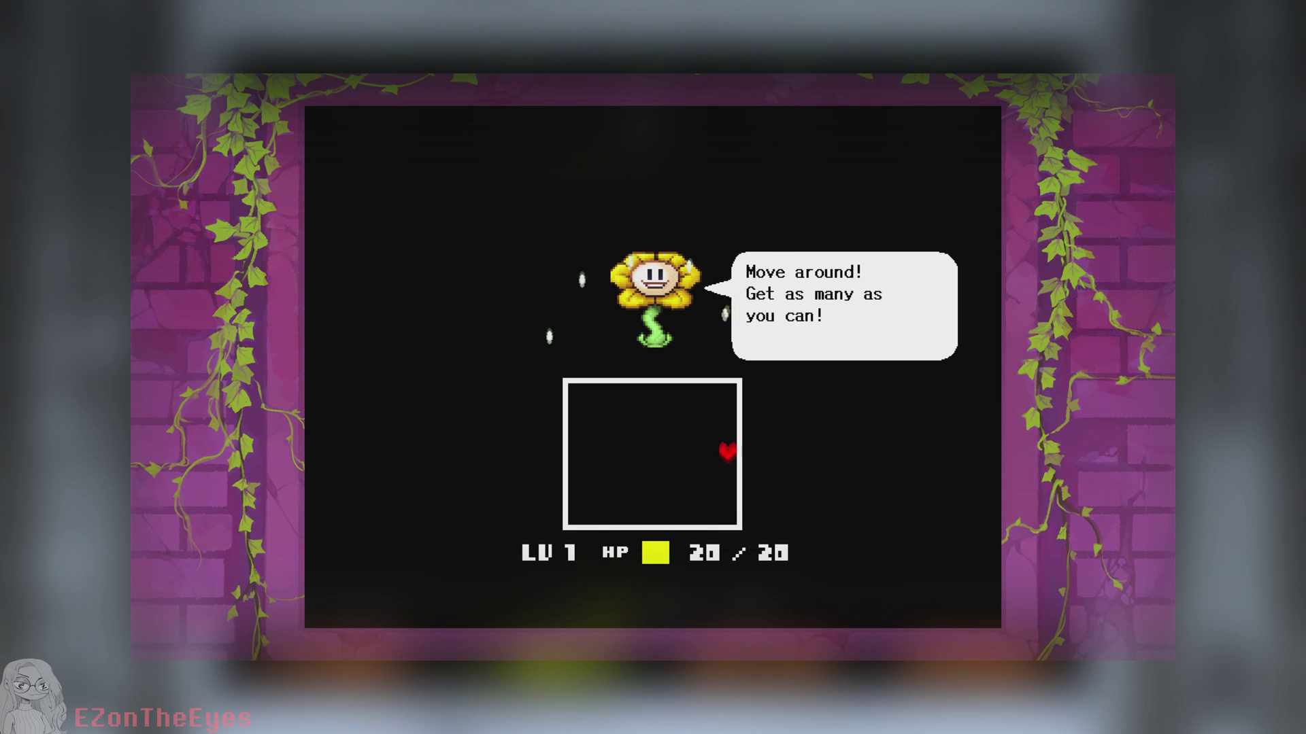
key(Up)
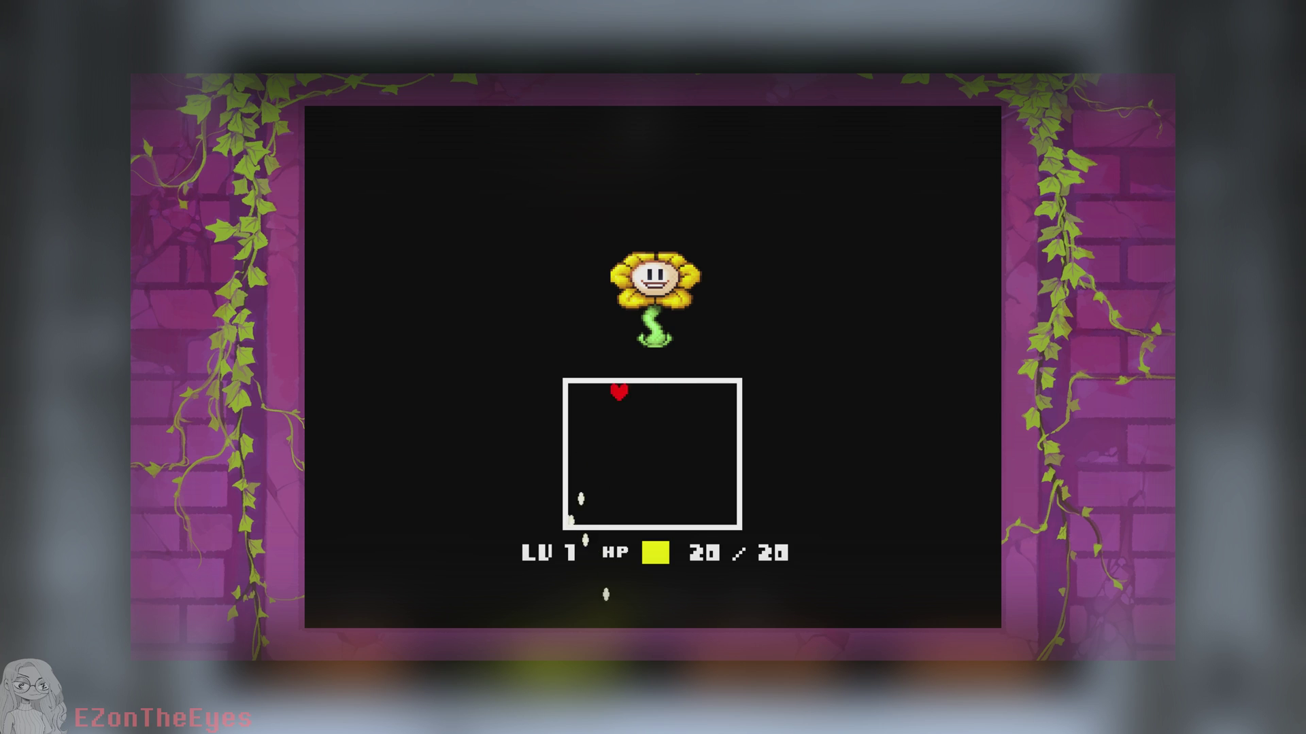
key(Left)
key(Down)
key(Down)
key(Right)
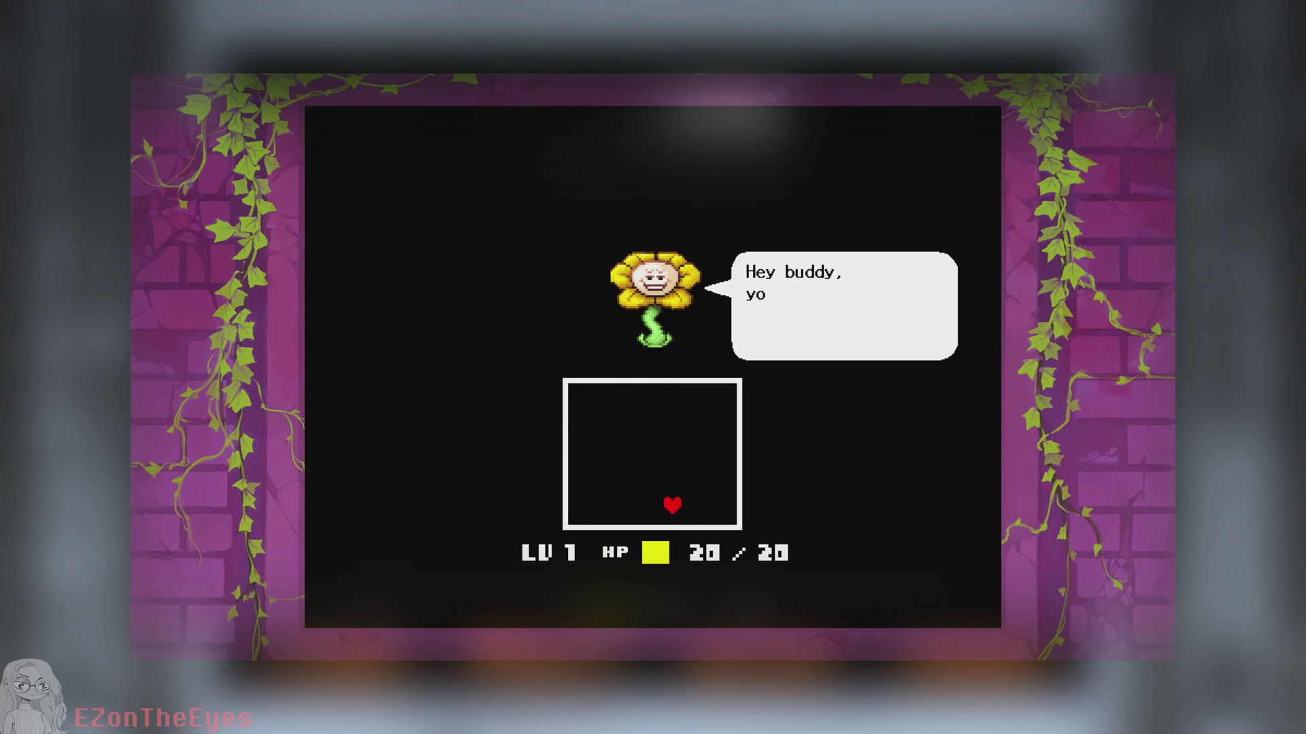
Keep advancing Flowey's lines while moving the heart as his pellets close in.
key(z)
key(Right)
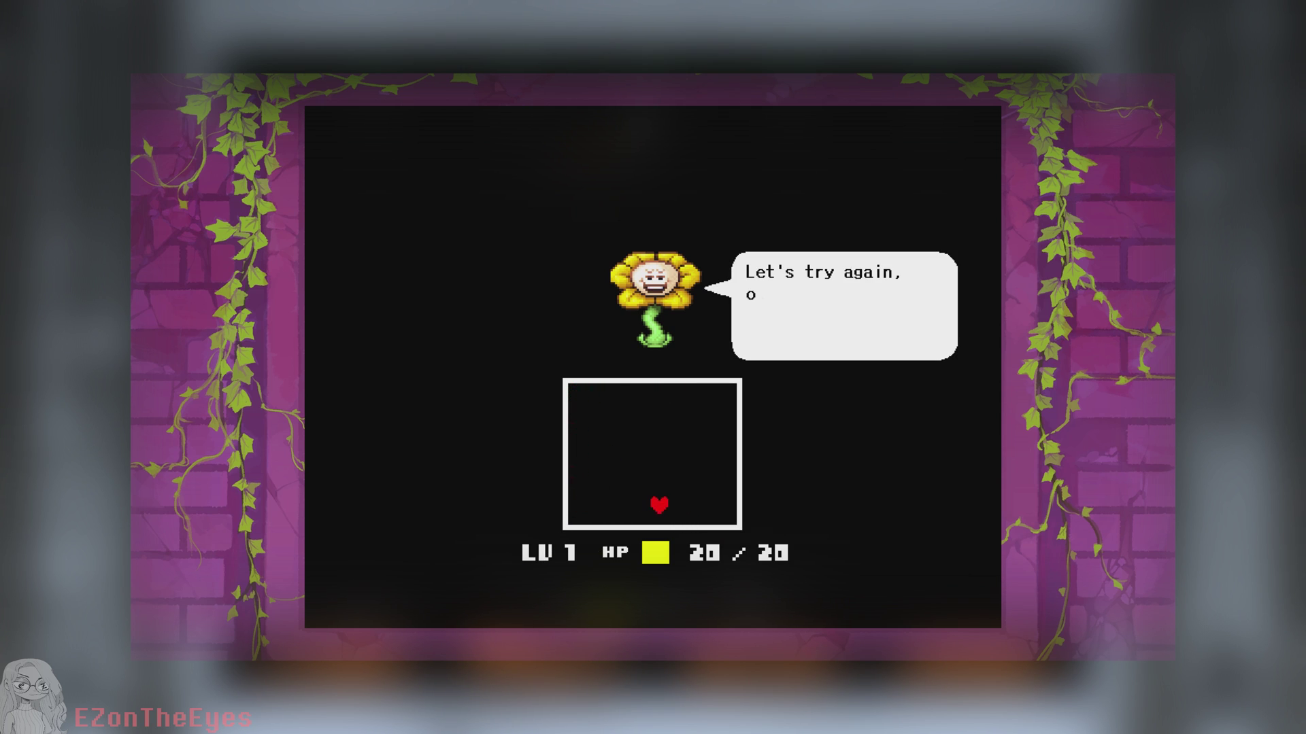
key(z)
key(Right)
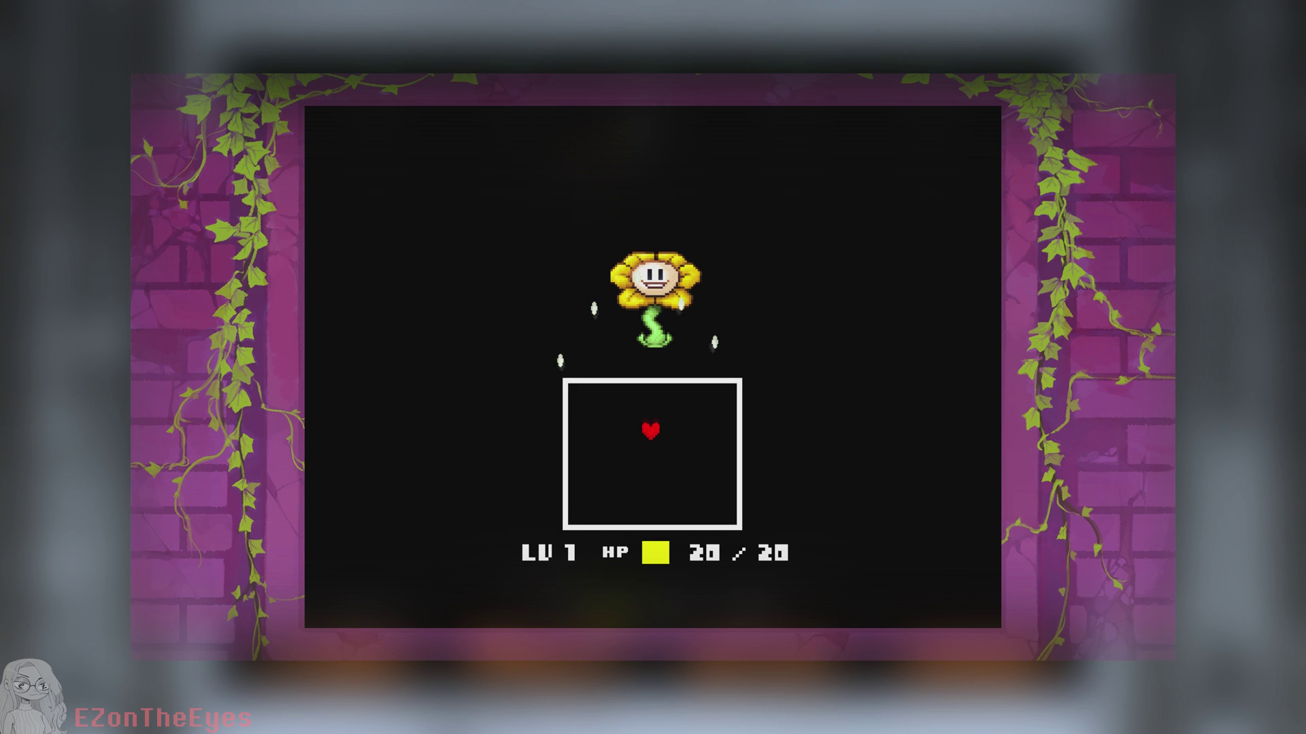
key(Up)
key(Left)
key(Down)
key(Right)
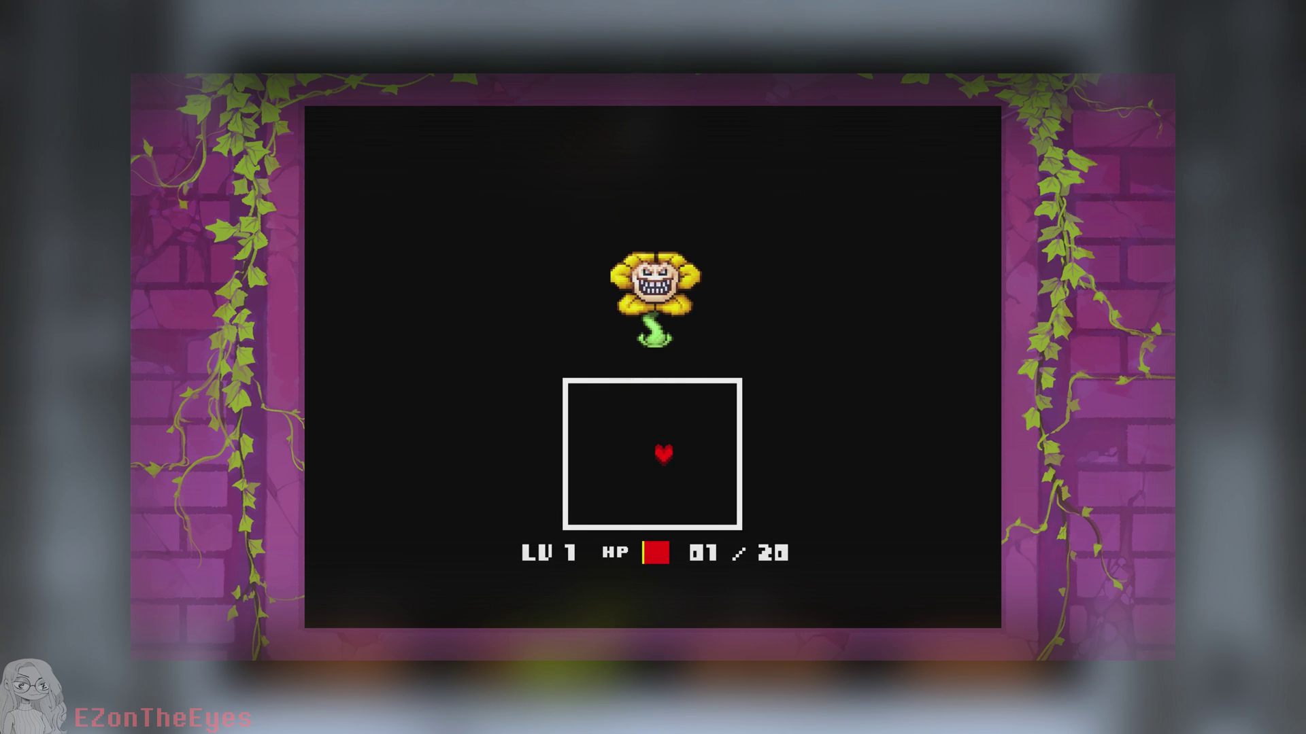
Finish Flowey's speech and shift the heart inside the pellet ring until HP returns to 20/20.
key(z)
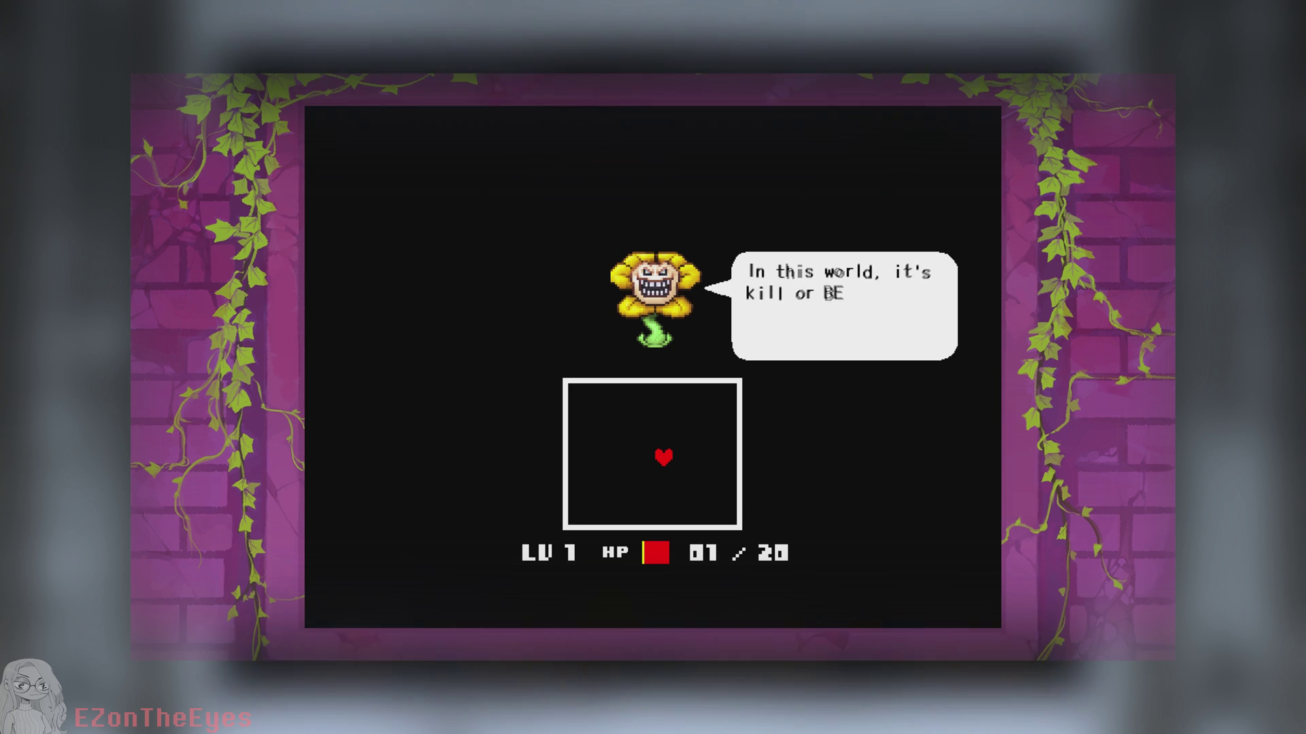
key(z)
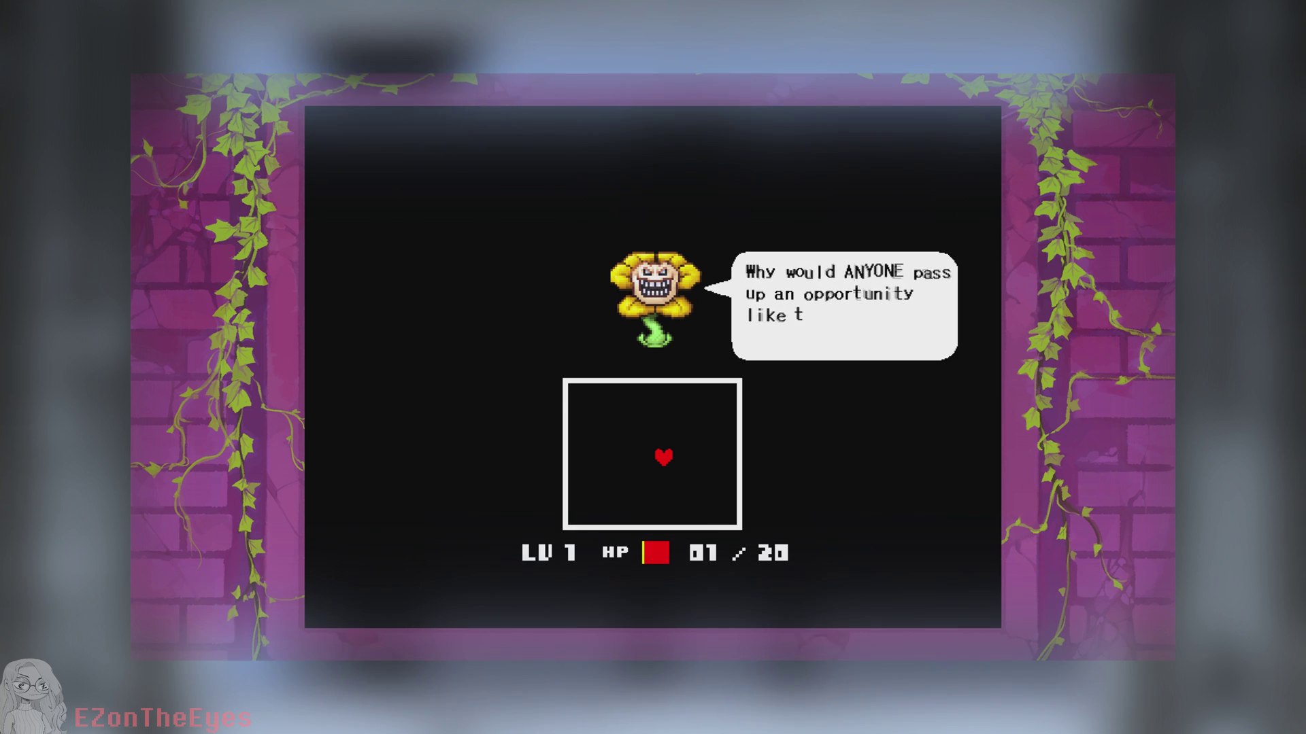
key(z)
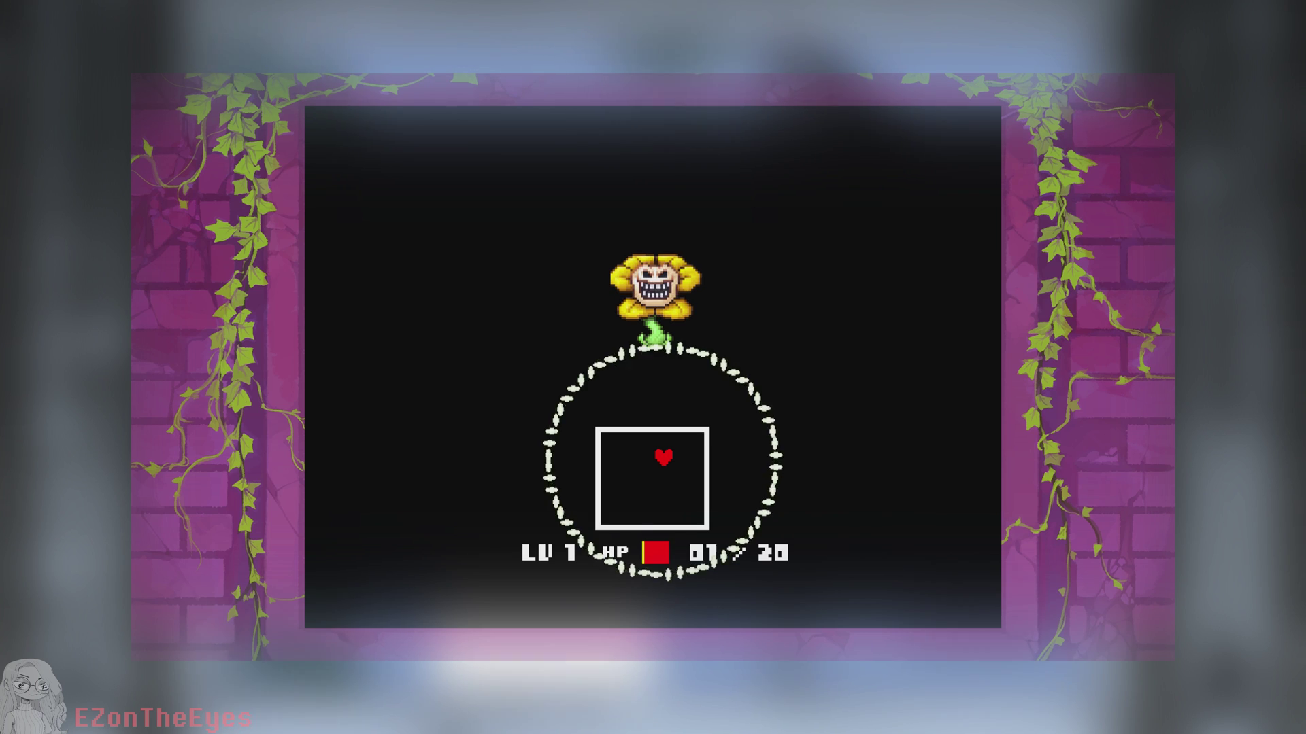
key(Left)
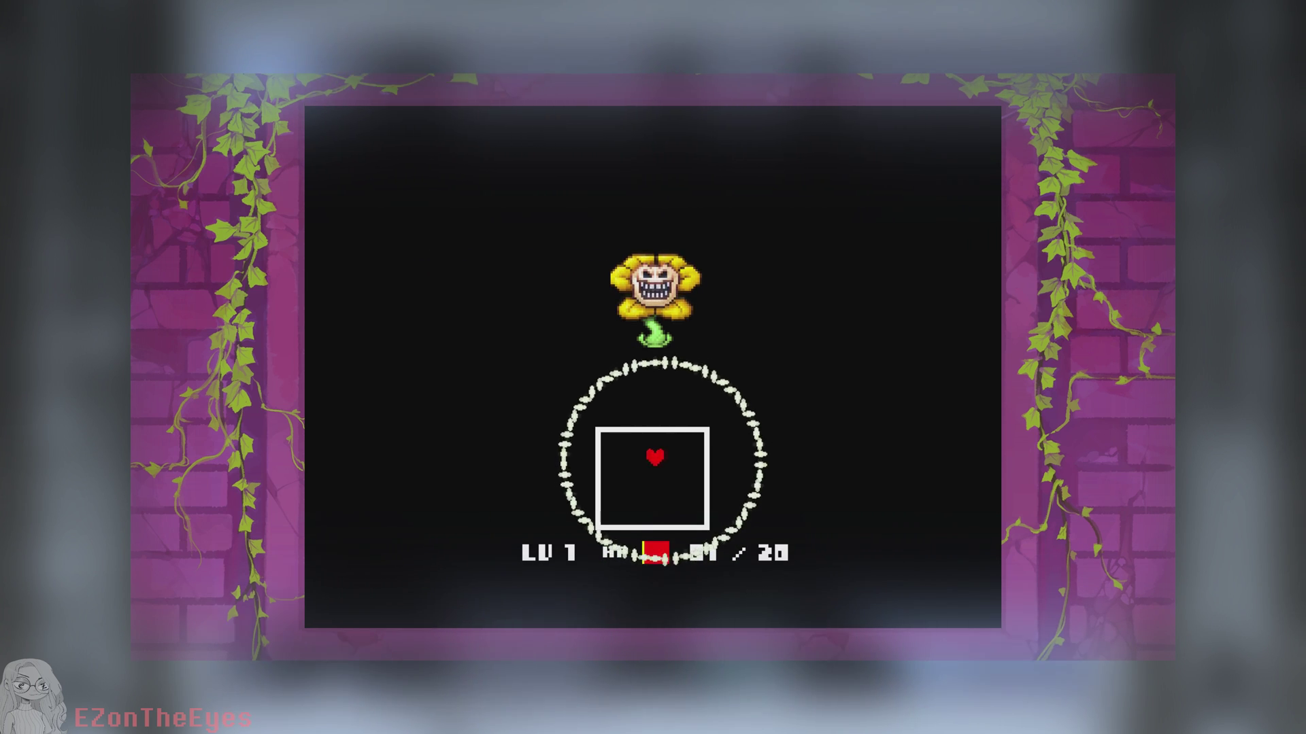
key(Down)
key(Left)
key(Right)
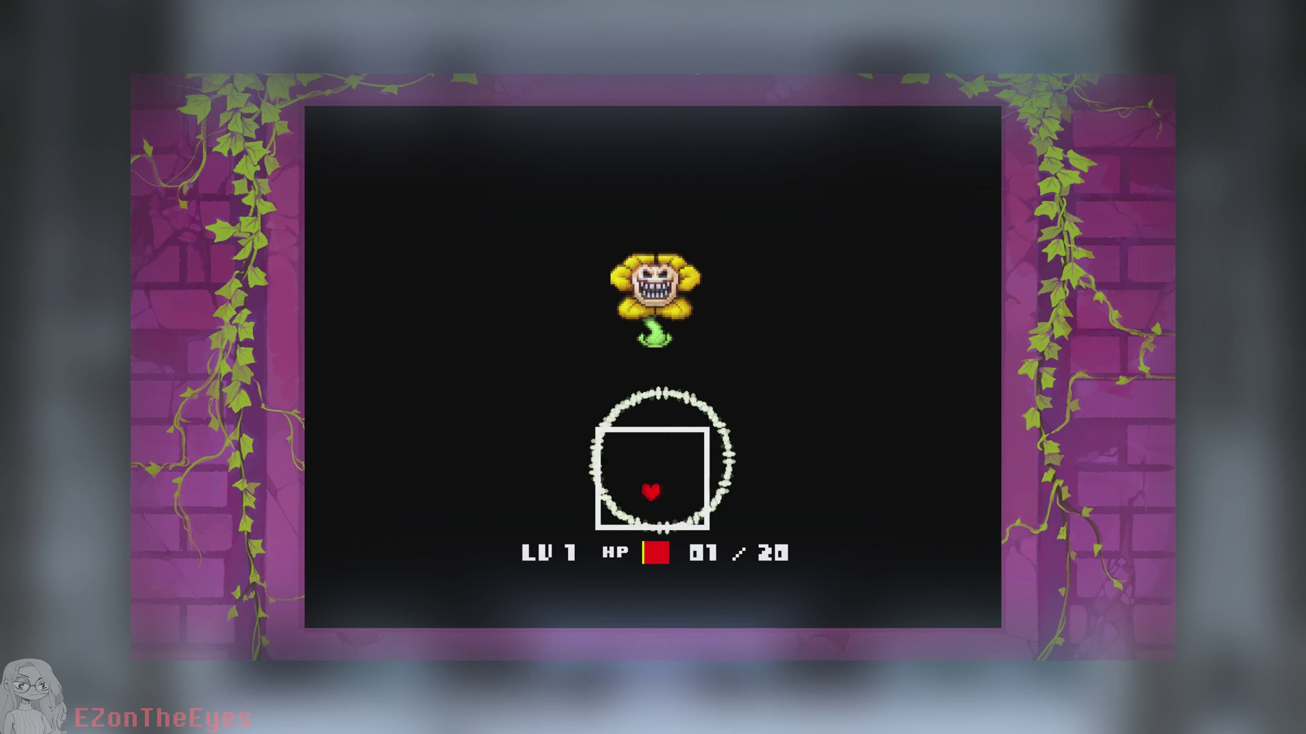
key(Up)
key(Right)
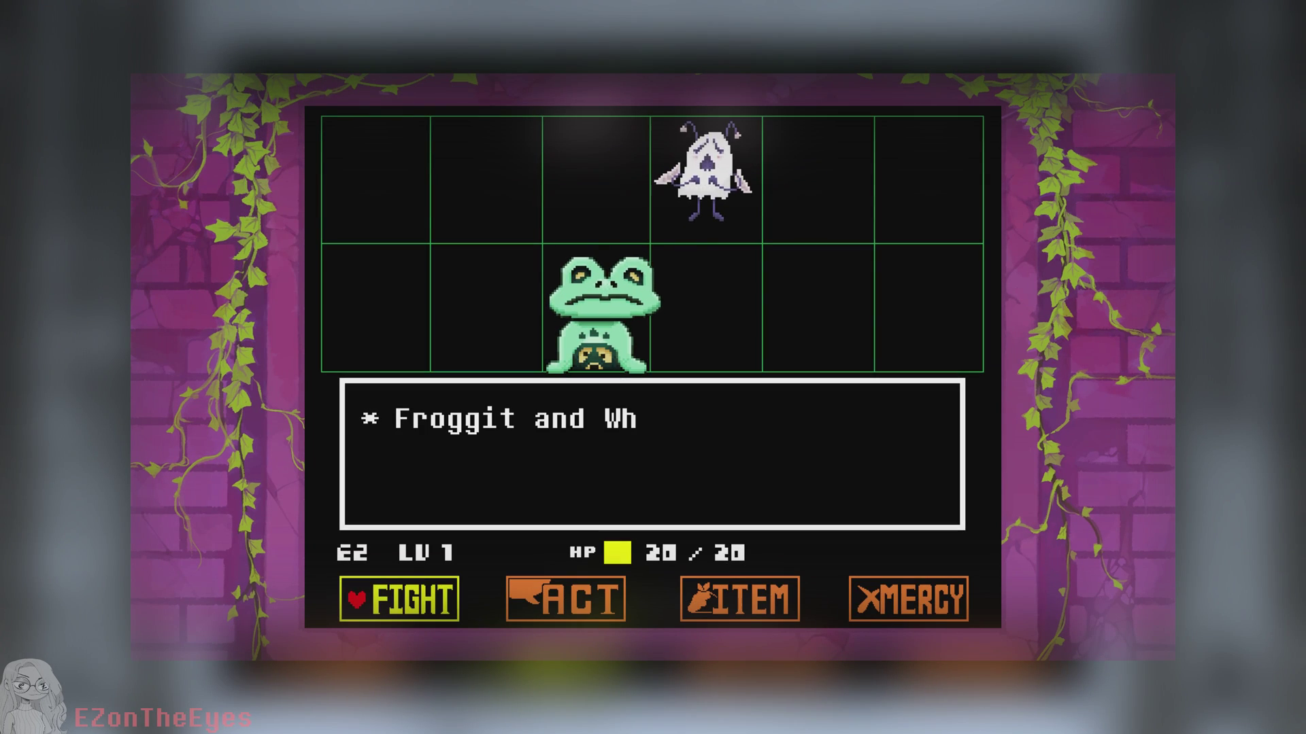
Choose ACT > Froggit > Check and close the check text.
key(Right)
key(z)
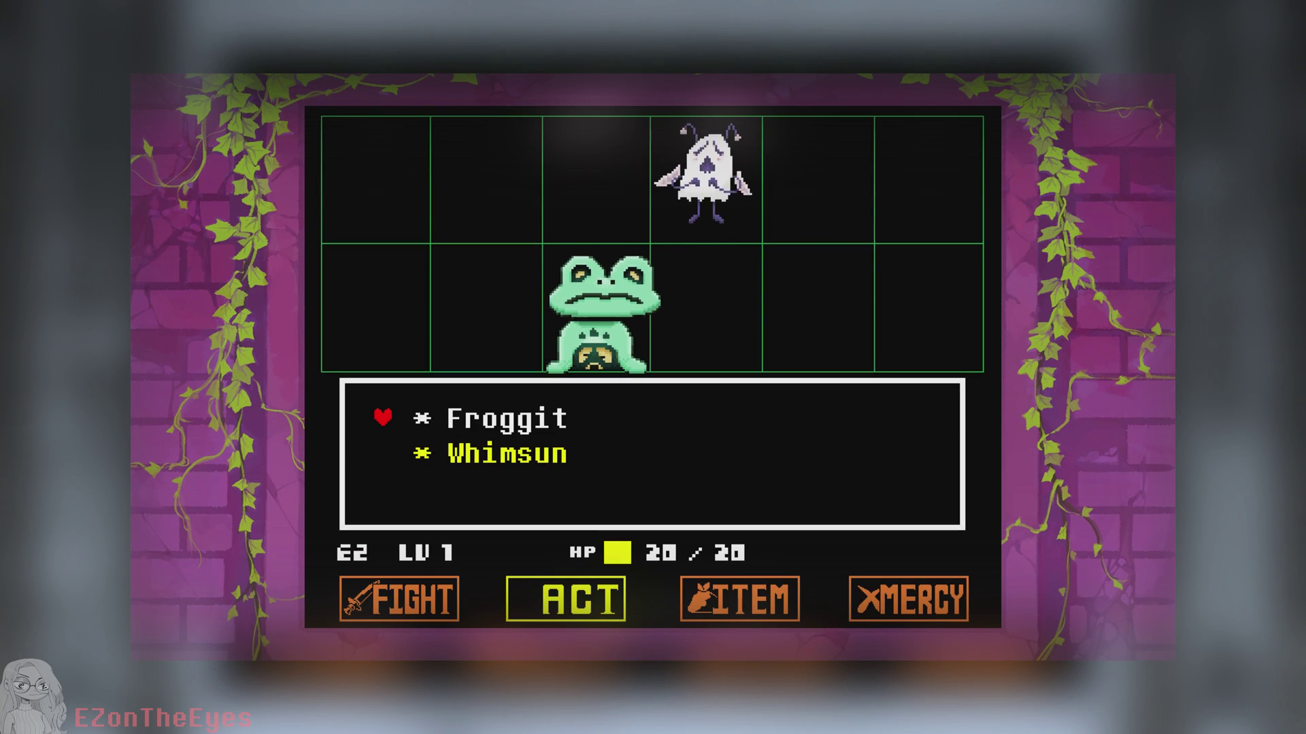
key(z)
key(z)
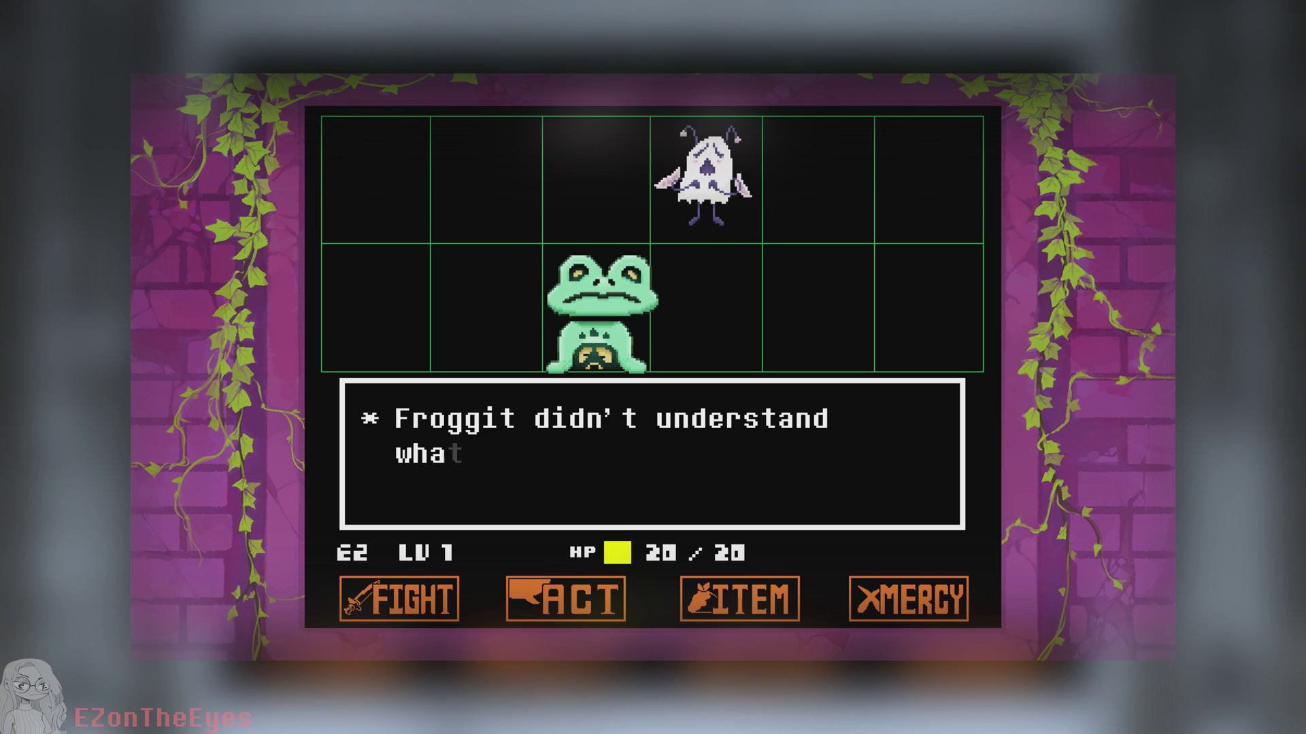
key(z)
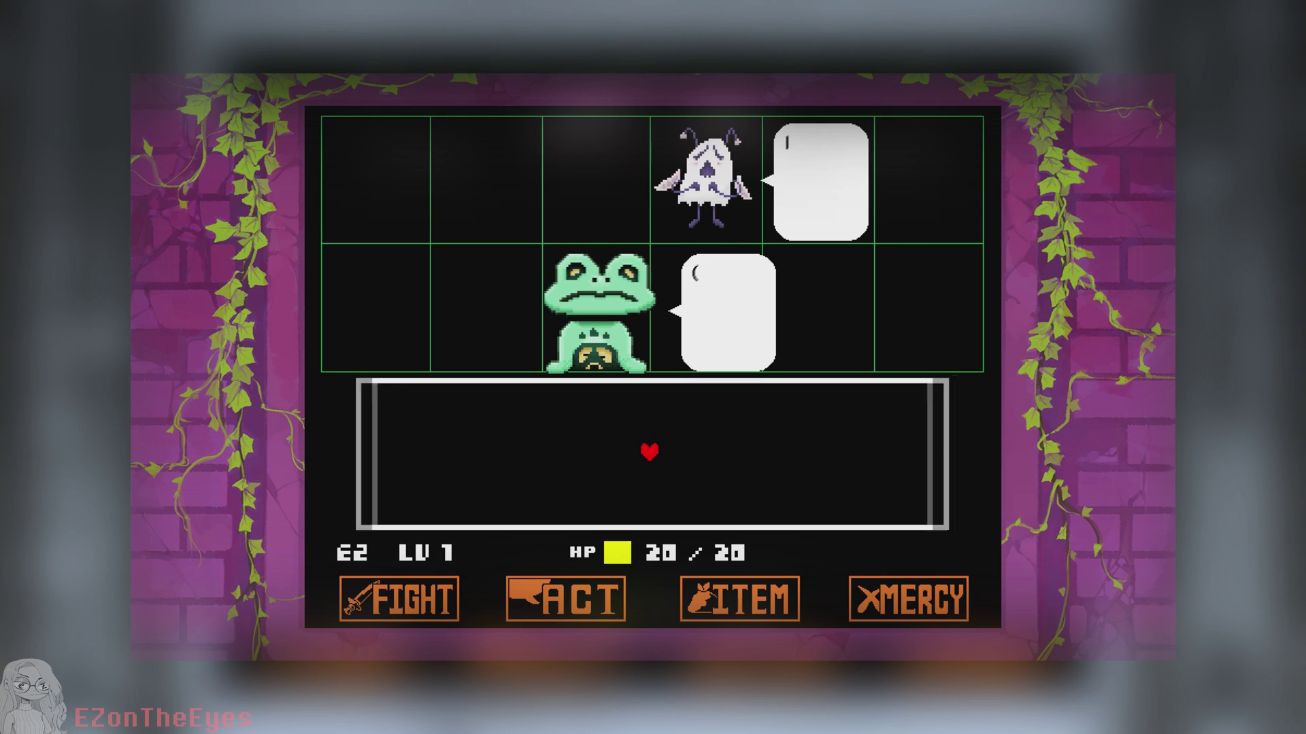
key(z)
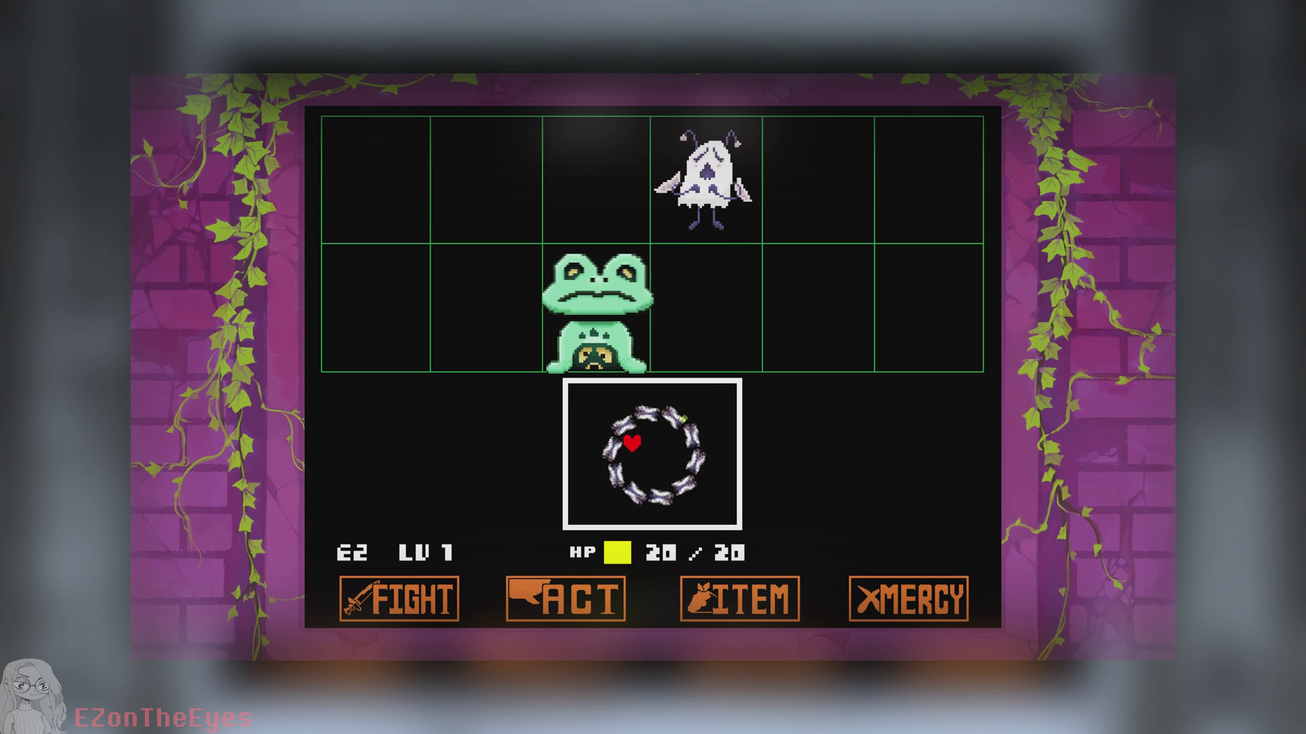
Dodge the moth ring at 20/20 HP and move the battle choice to MERCY.
key(Up)
key(Down)
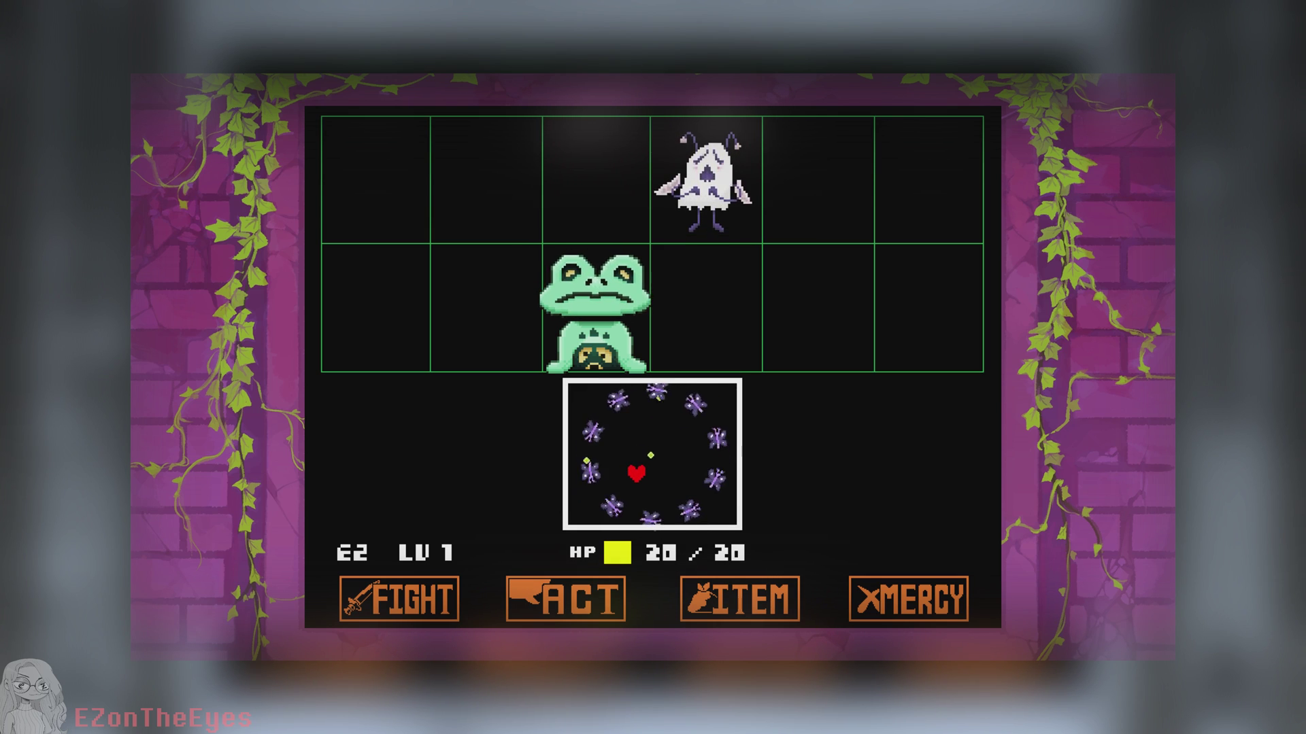
key(Right)
key(Right)
Spare Froggit and Whimsun, then push the top rock right onto its switch.
key(z)
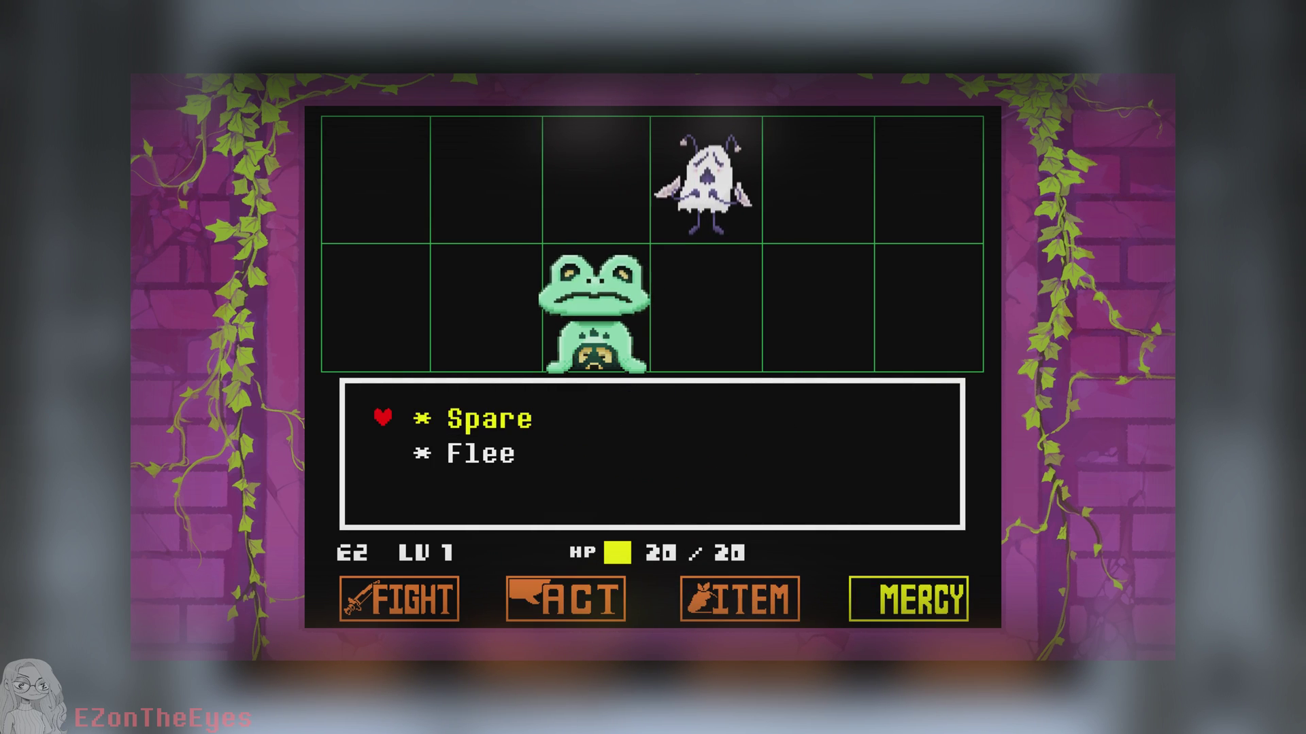
key(z)
key(z)
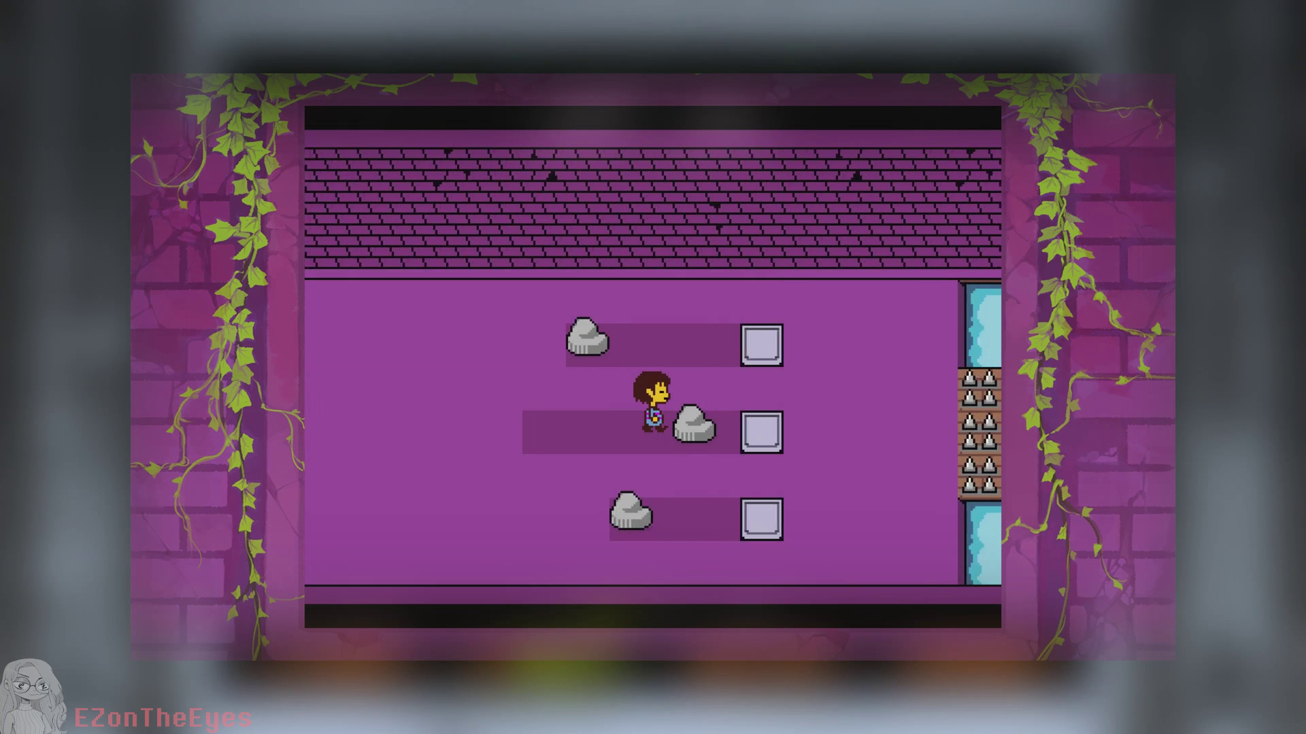
key(Left)
key(Up)
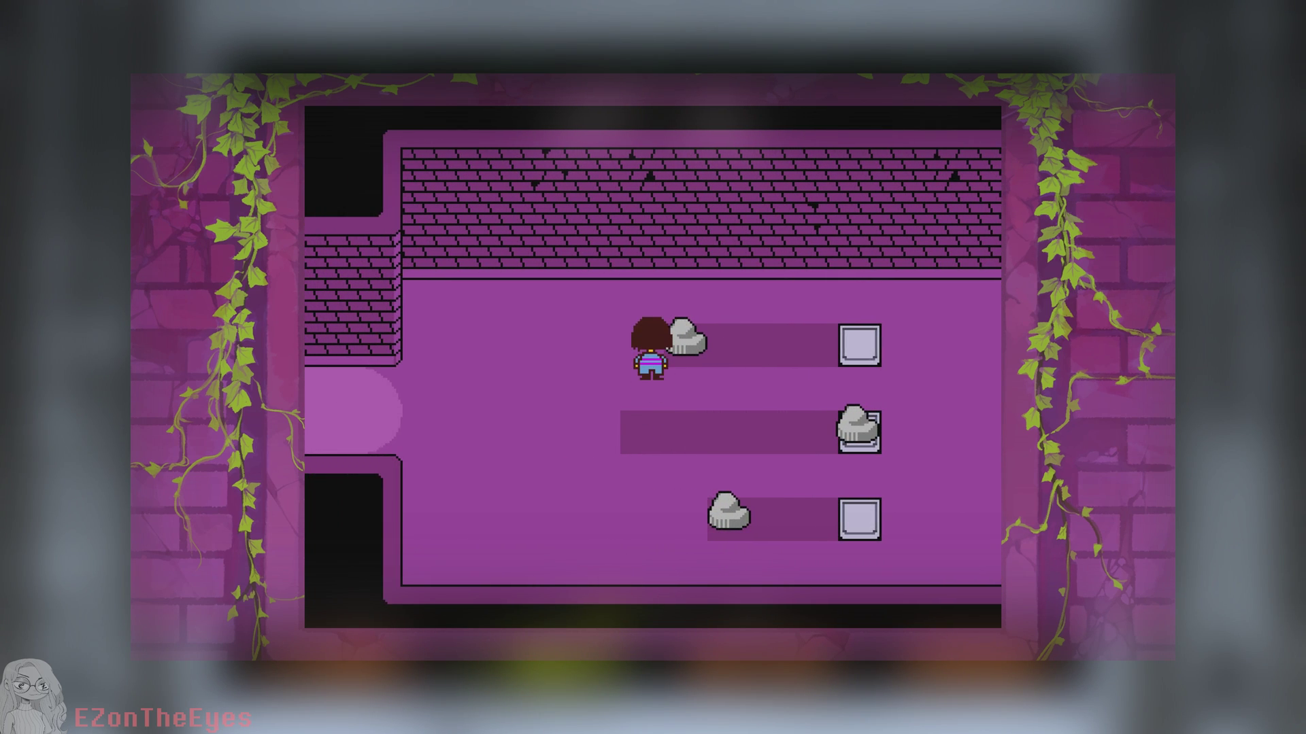
key(Right)
key(Left)
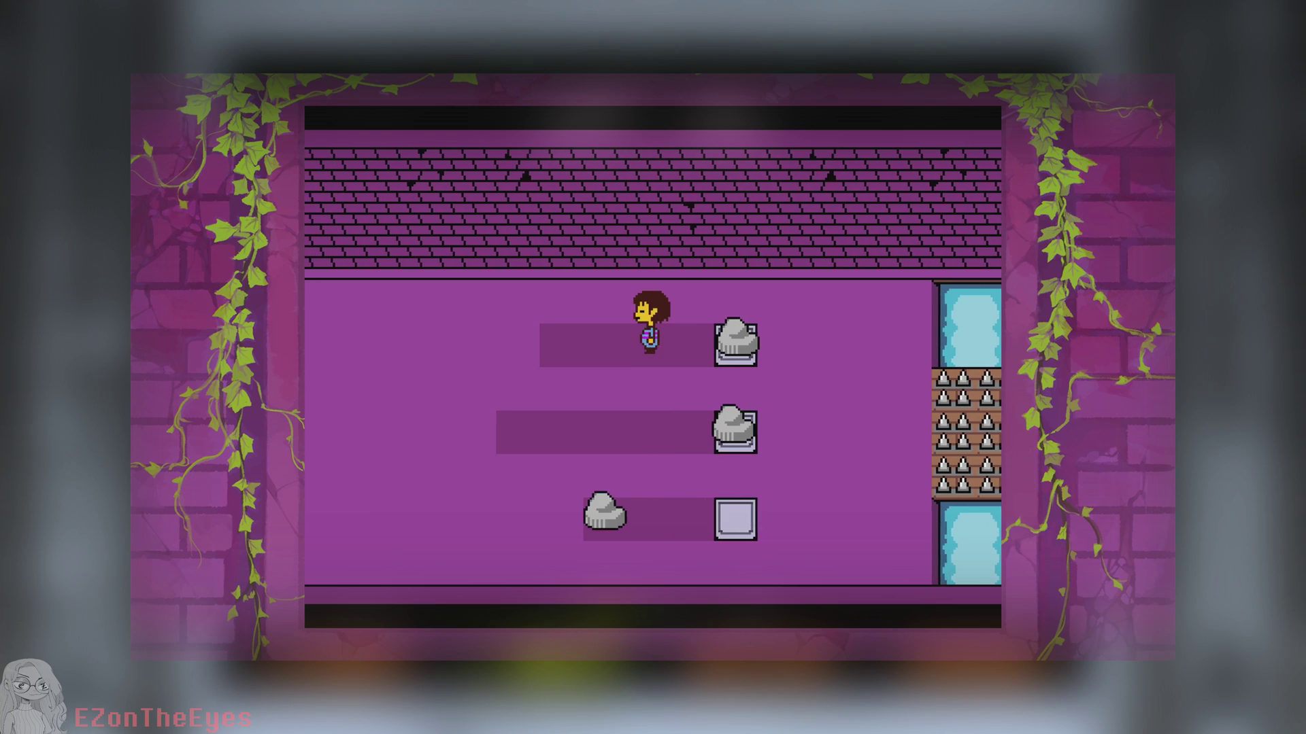
Push the bottom rock right along its track onto its plate.
key(Left)
key(Down)
key(Right)
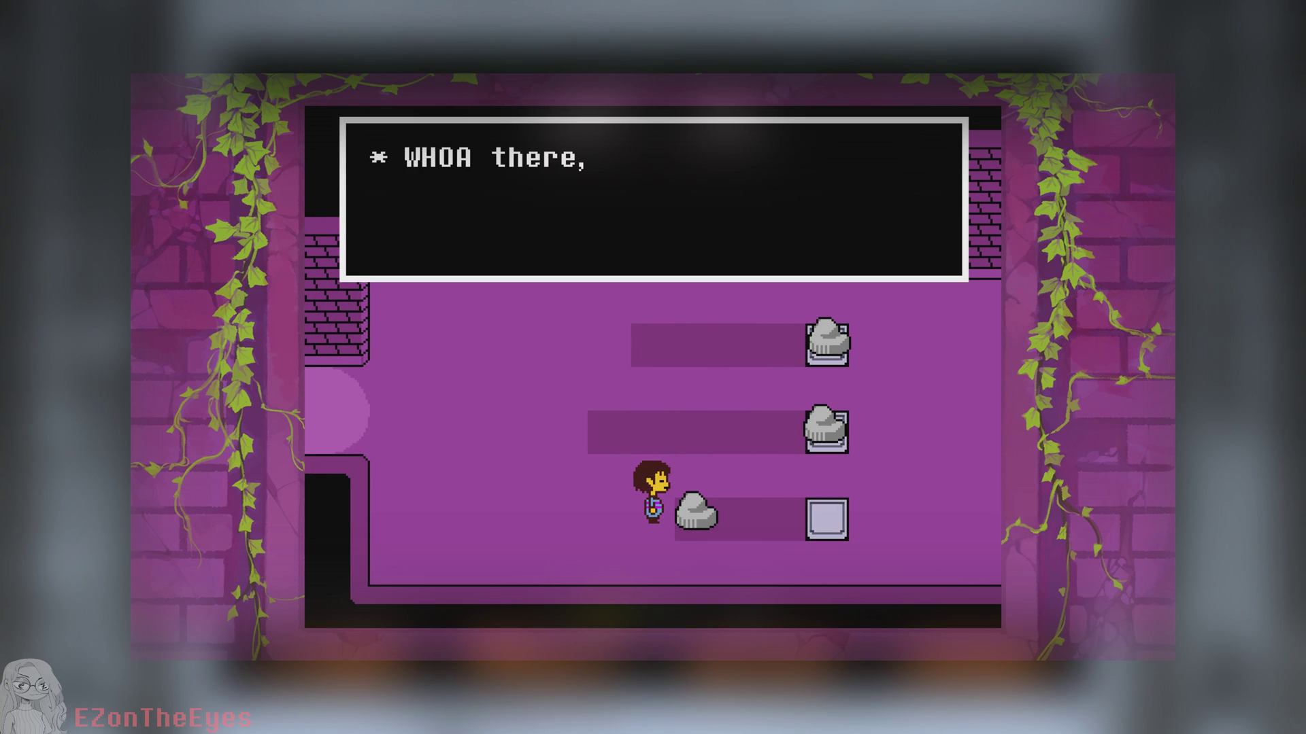
key(z)
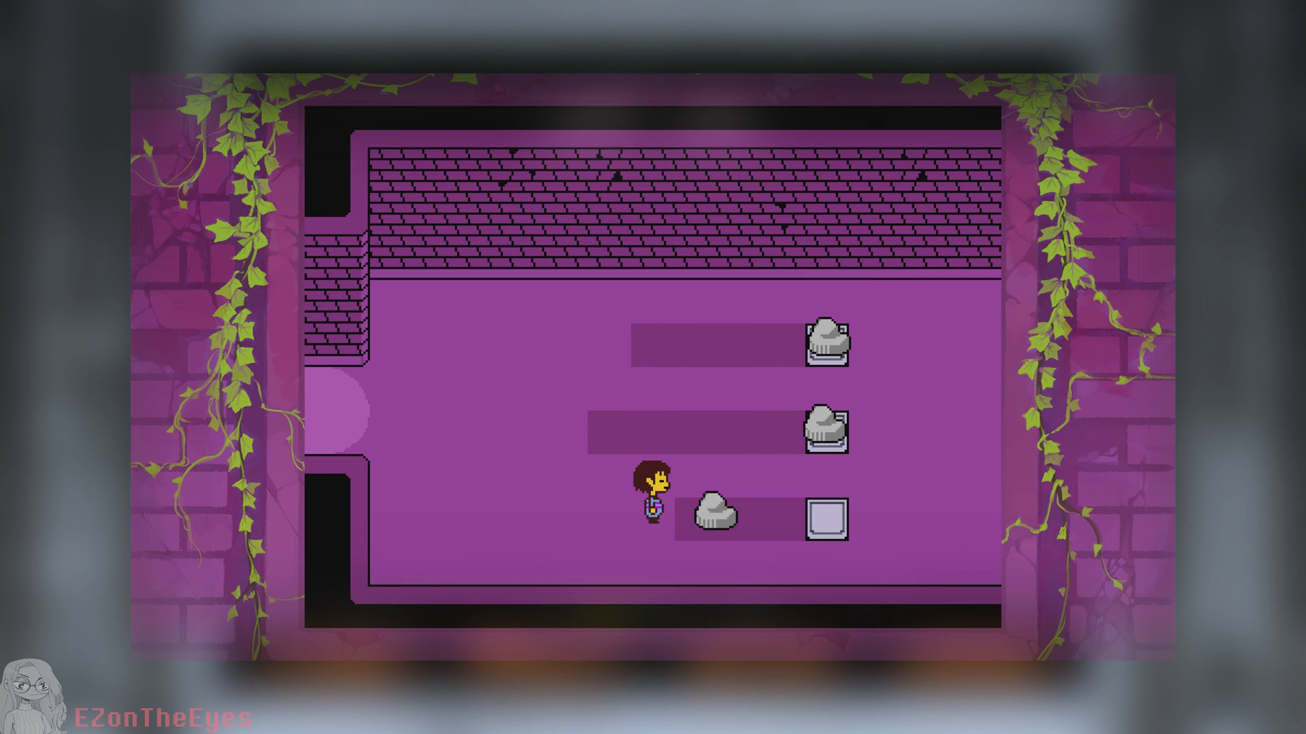
key(Right)
key(z)
key(Up)
key(z)
key(z)
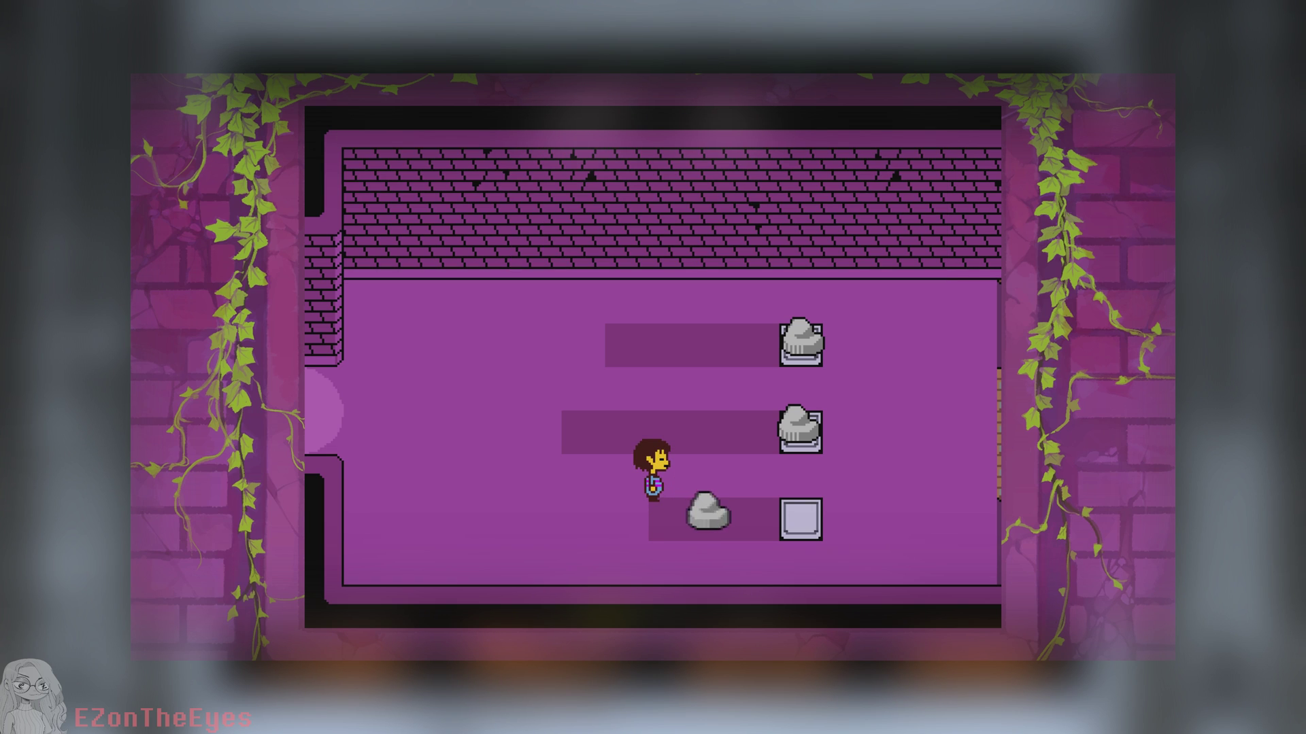
Talk to the bottom rock to lower the spikes, then cross the bridge to the next room.
key(Right)
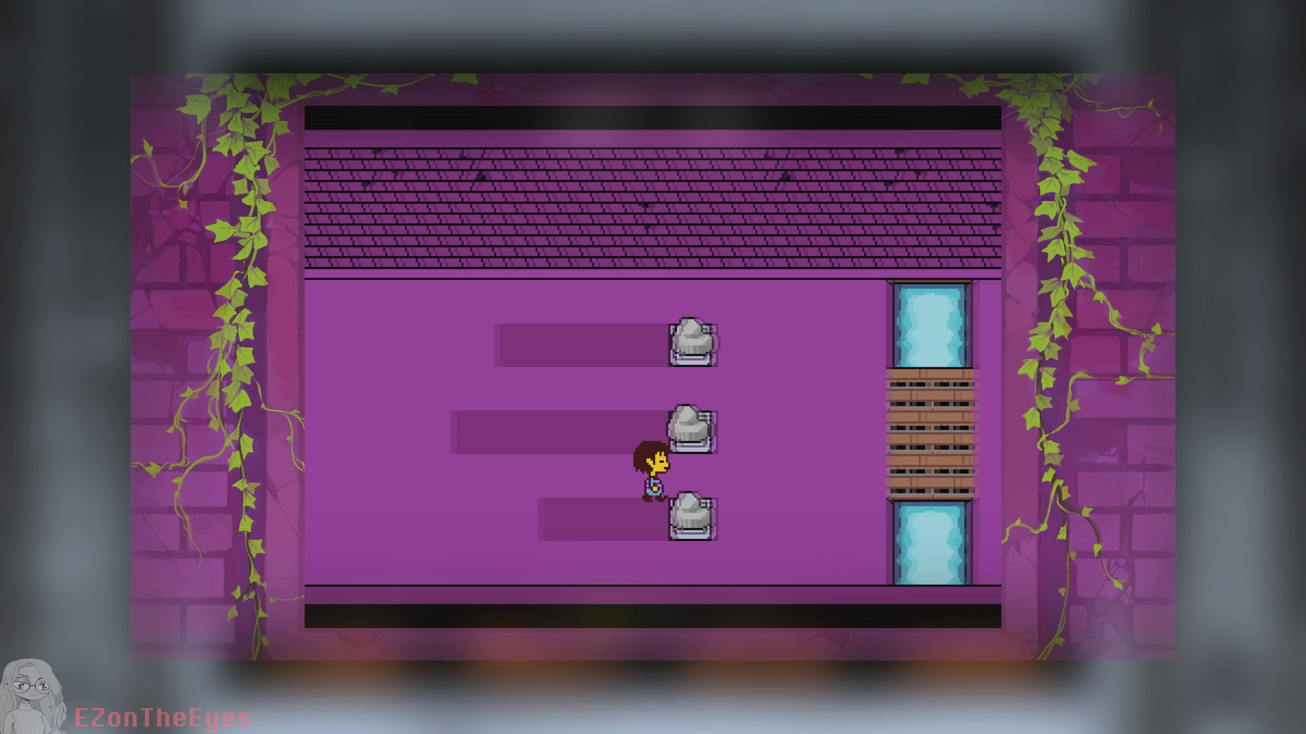
key(Left)
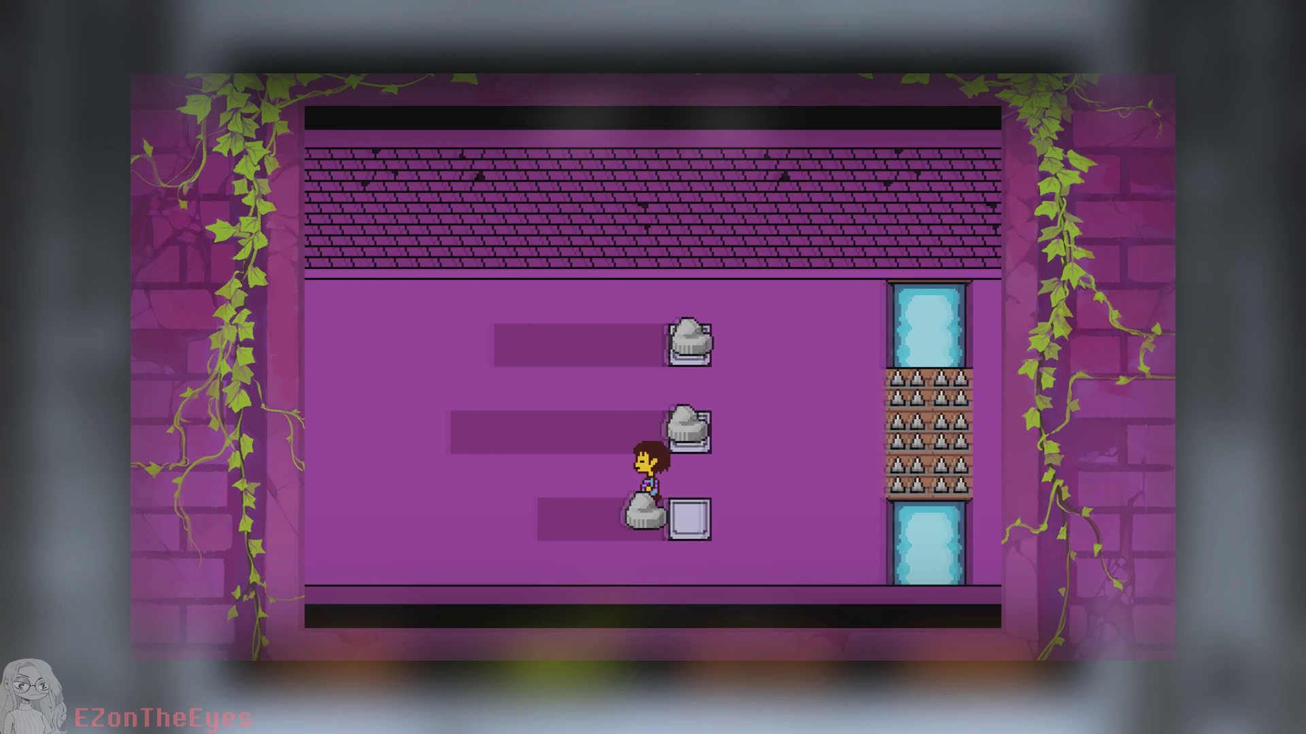
key(Down)
key(z)
key(z)
key(z)
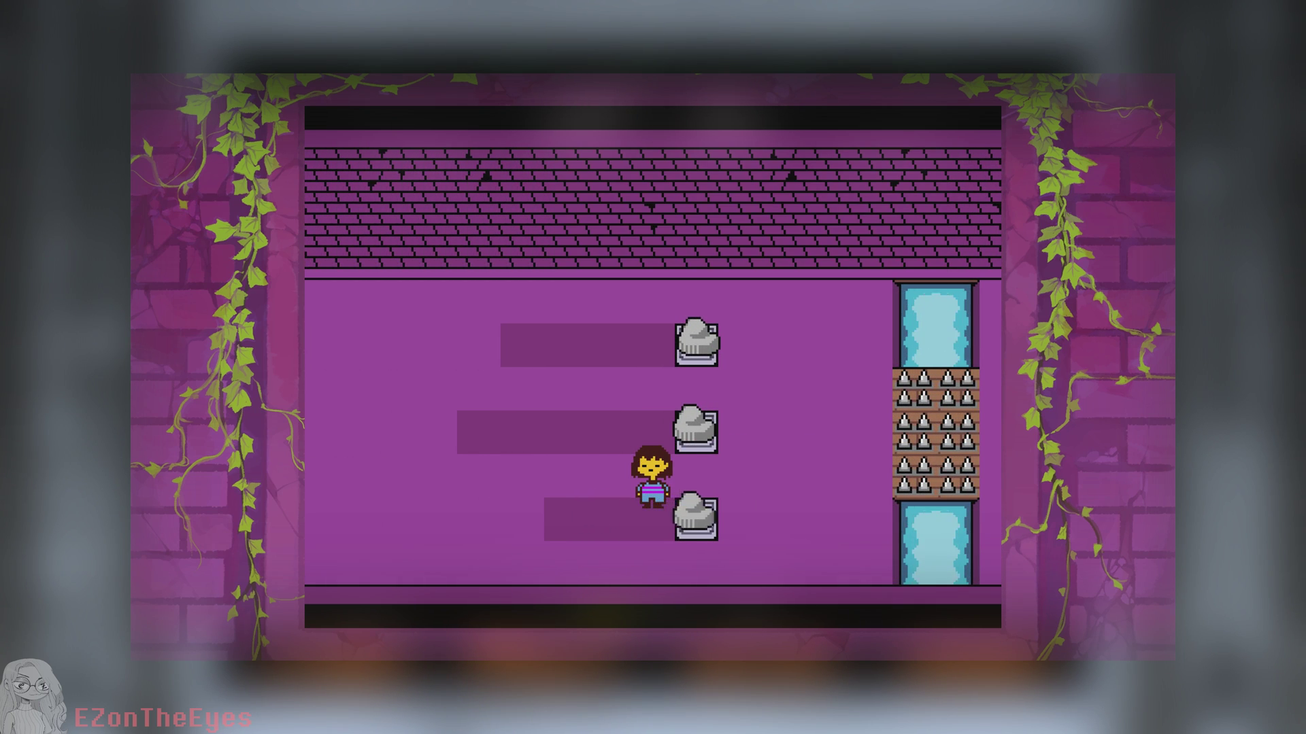
key(Right)
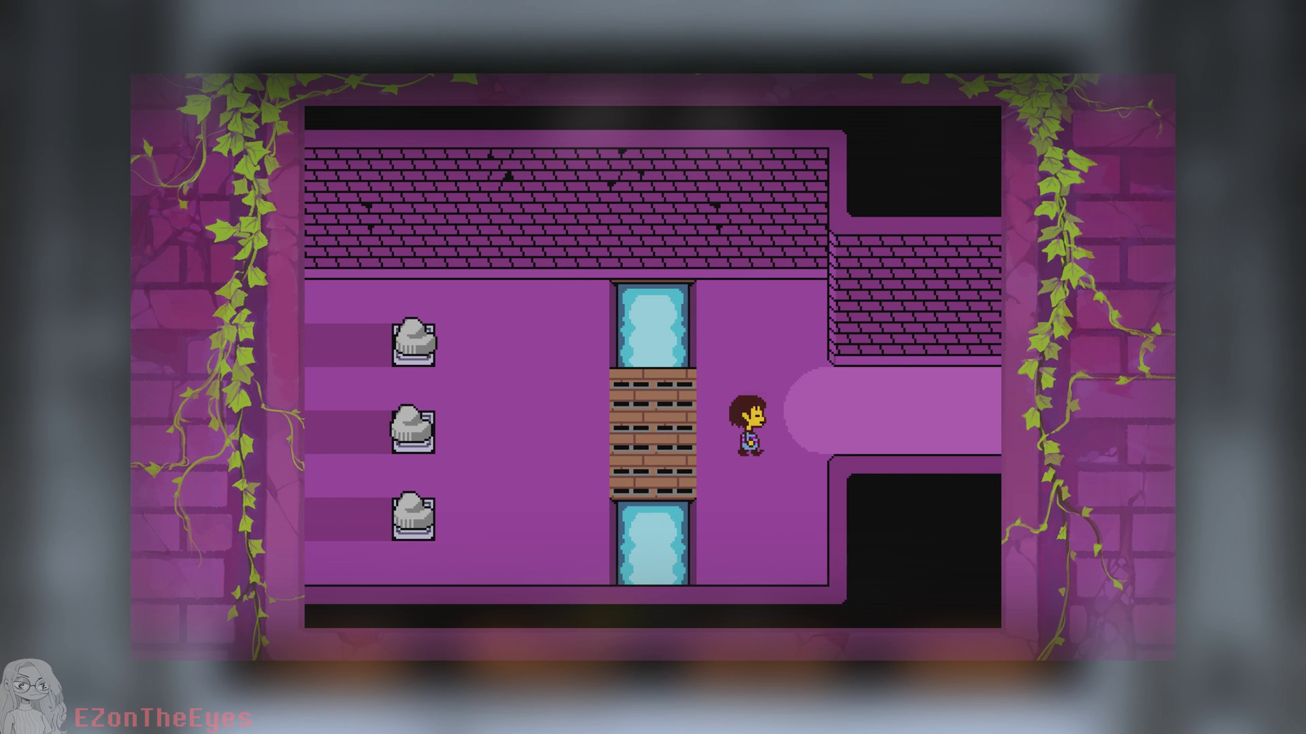
key(Right)
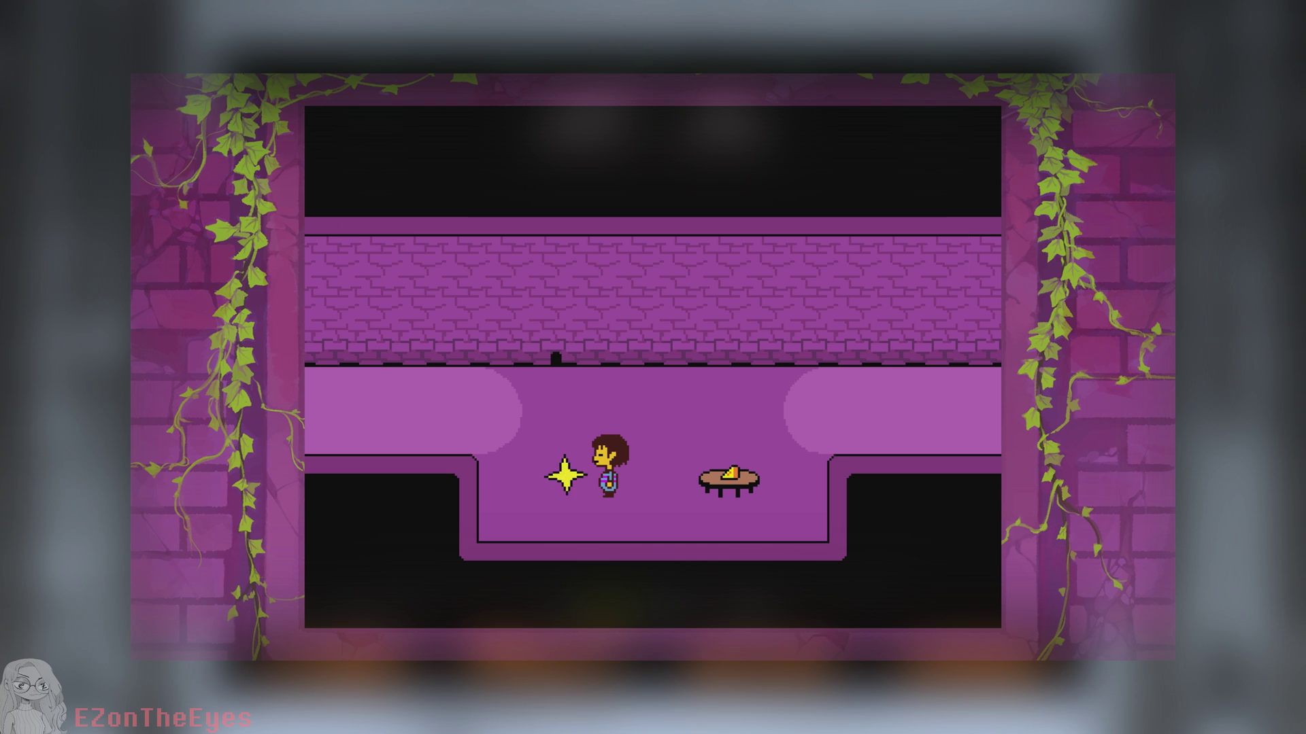
Examine the save star and choose Return without saving.
key(z)
key(z)
key(z)
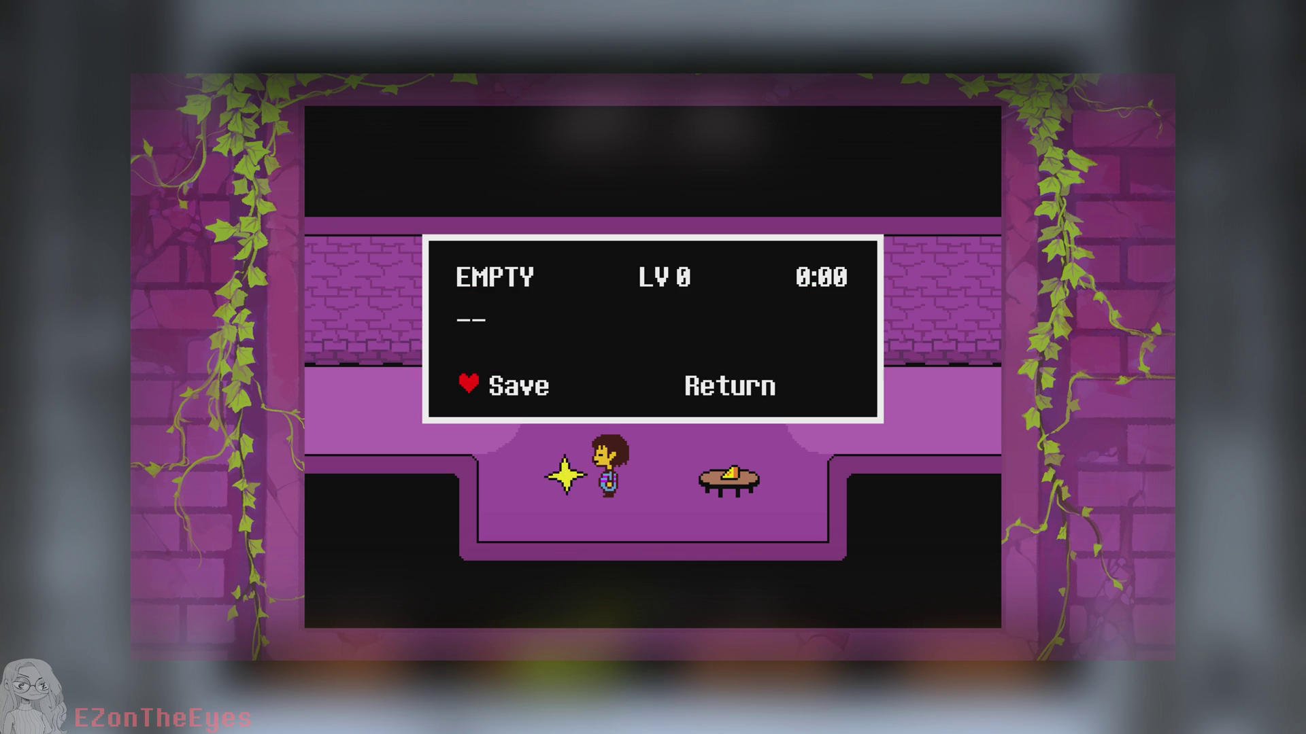
key(Right)
key(z)
key(Right)
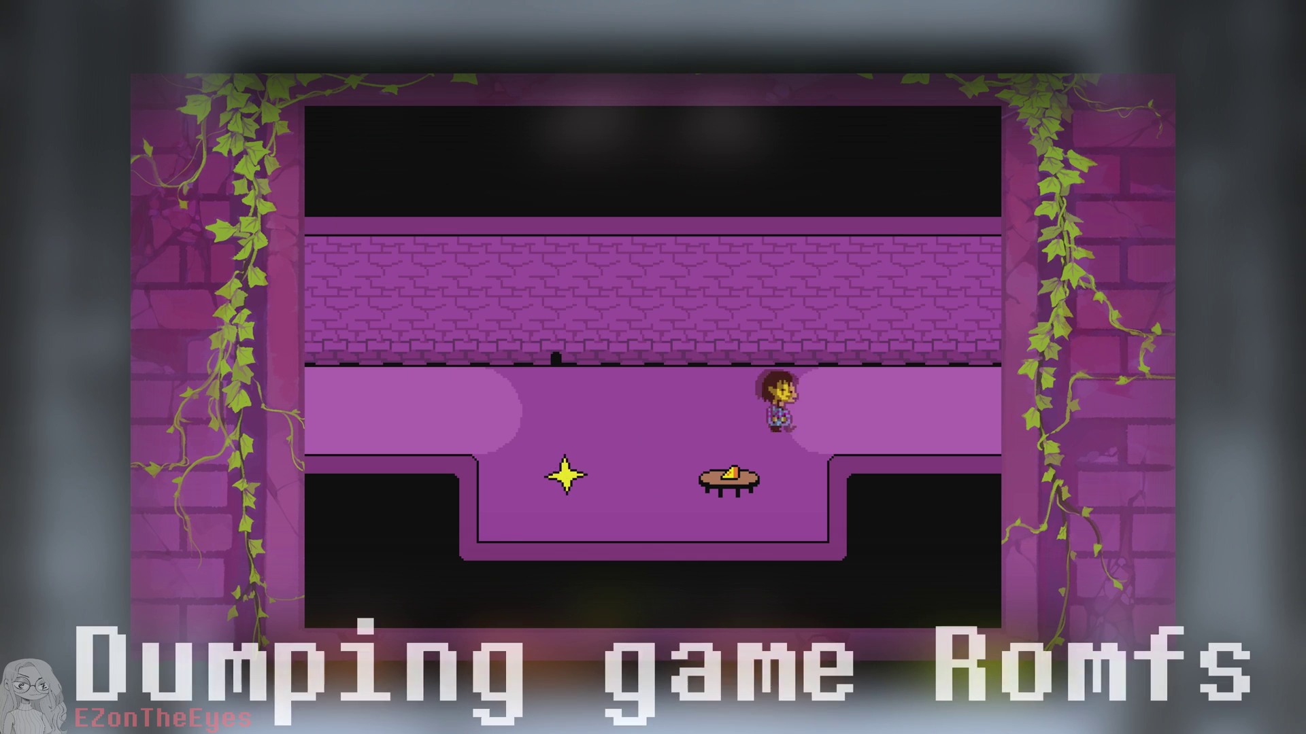
Walk right to the sleeping ghost and advance its dialog to start the Napstablook battle.
key(Right)
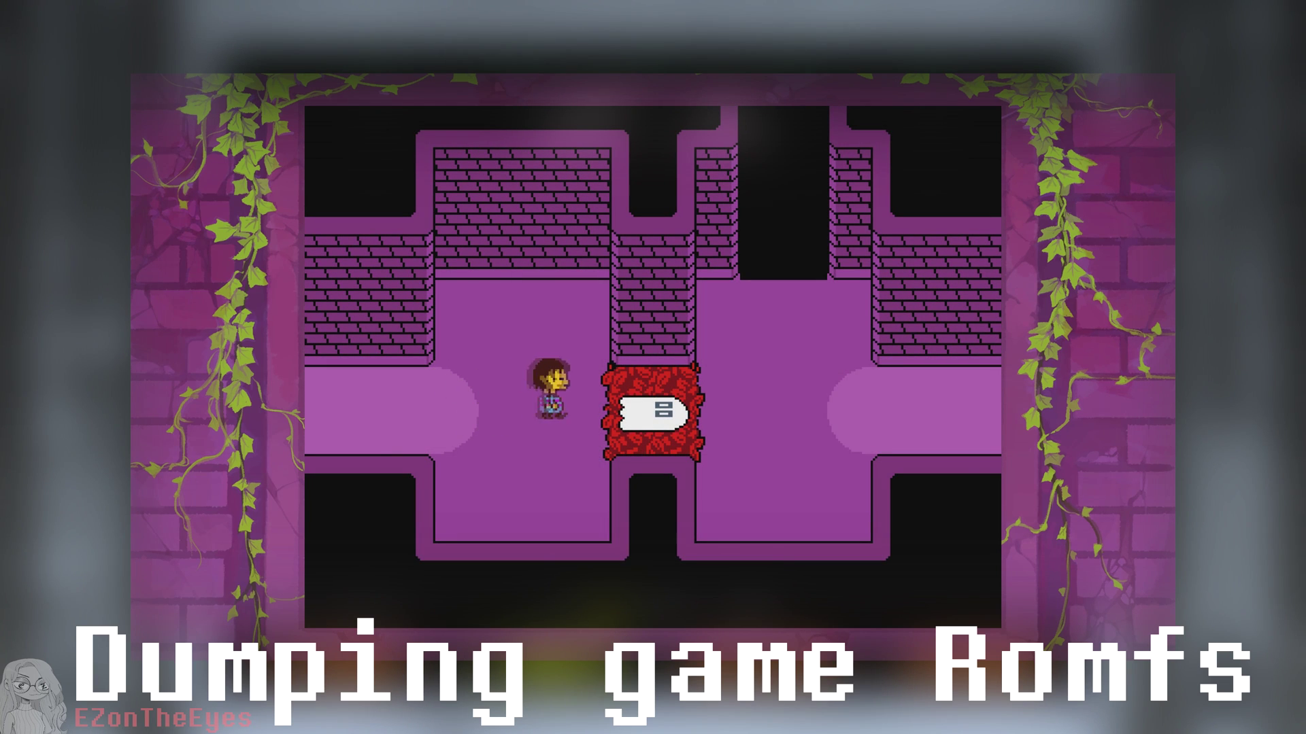
key(Right)
key(z)
key(z)
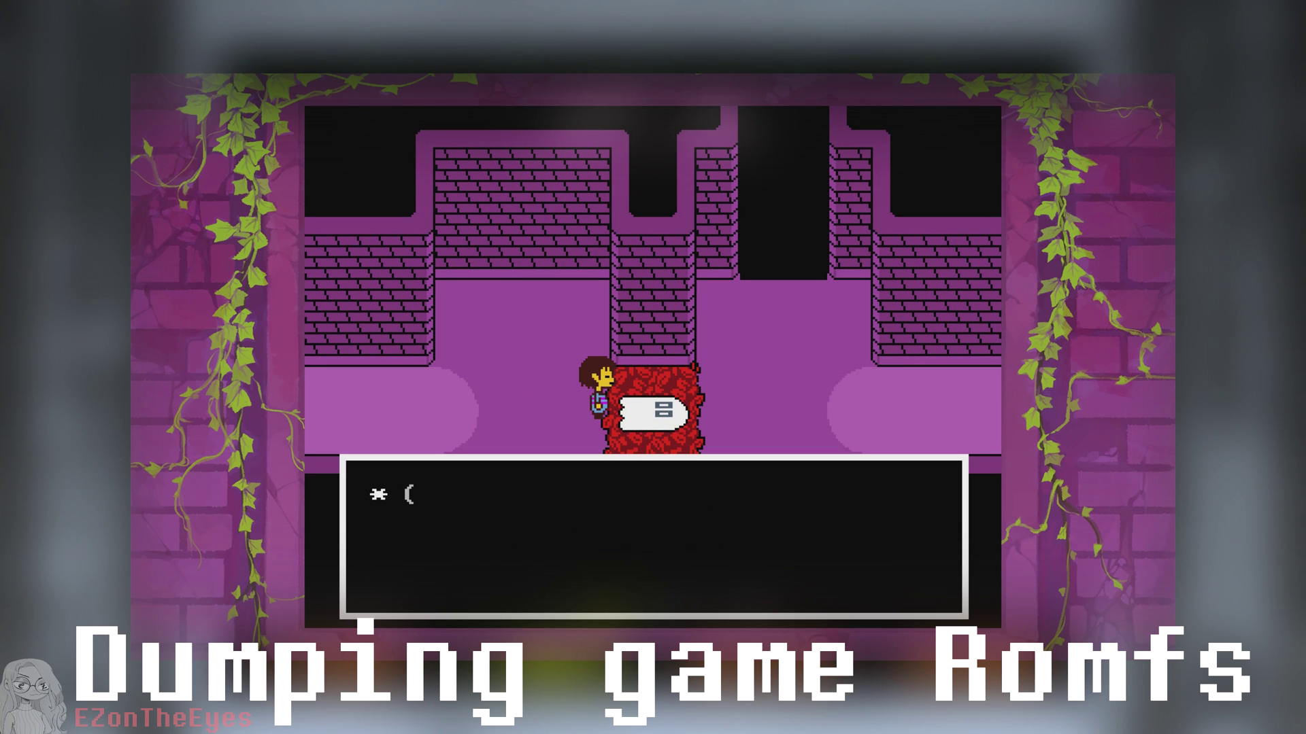
key(x)
key(z)
key(z)
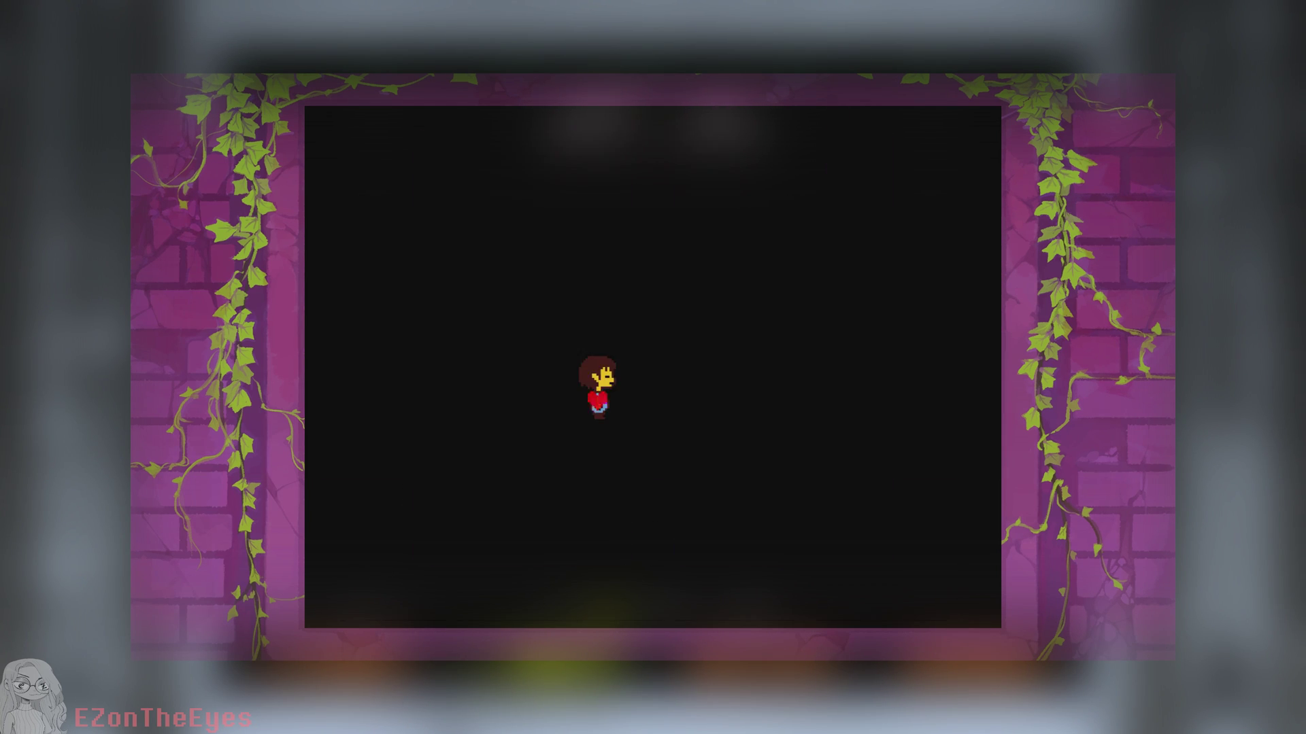
Choose ACT in the Napstablook battle, then launch nxdumptool from hbmenu.
key(Right)
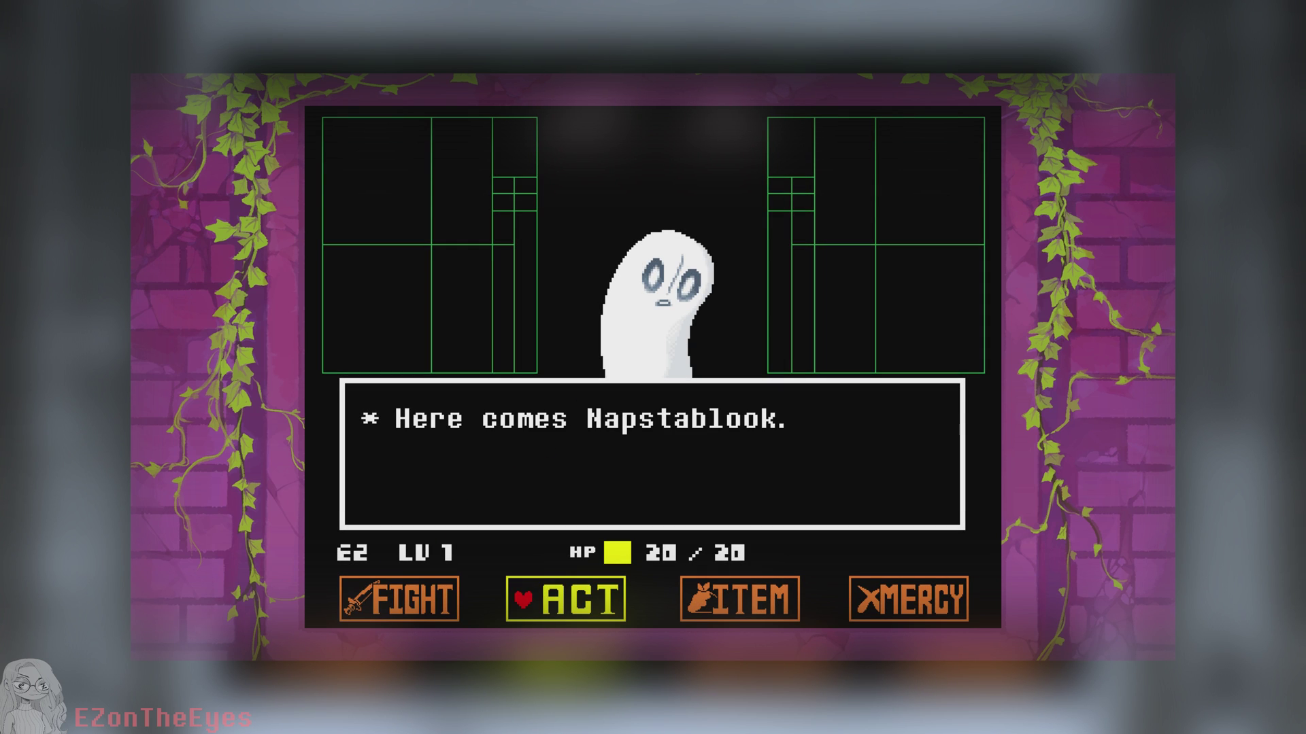
key(z)
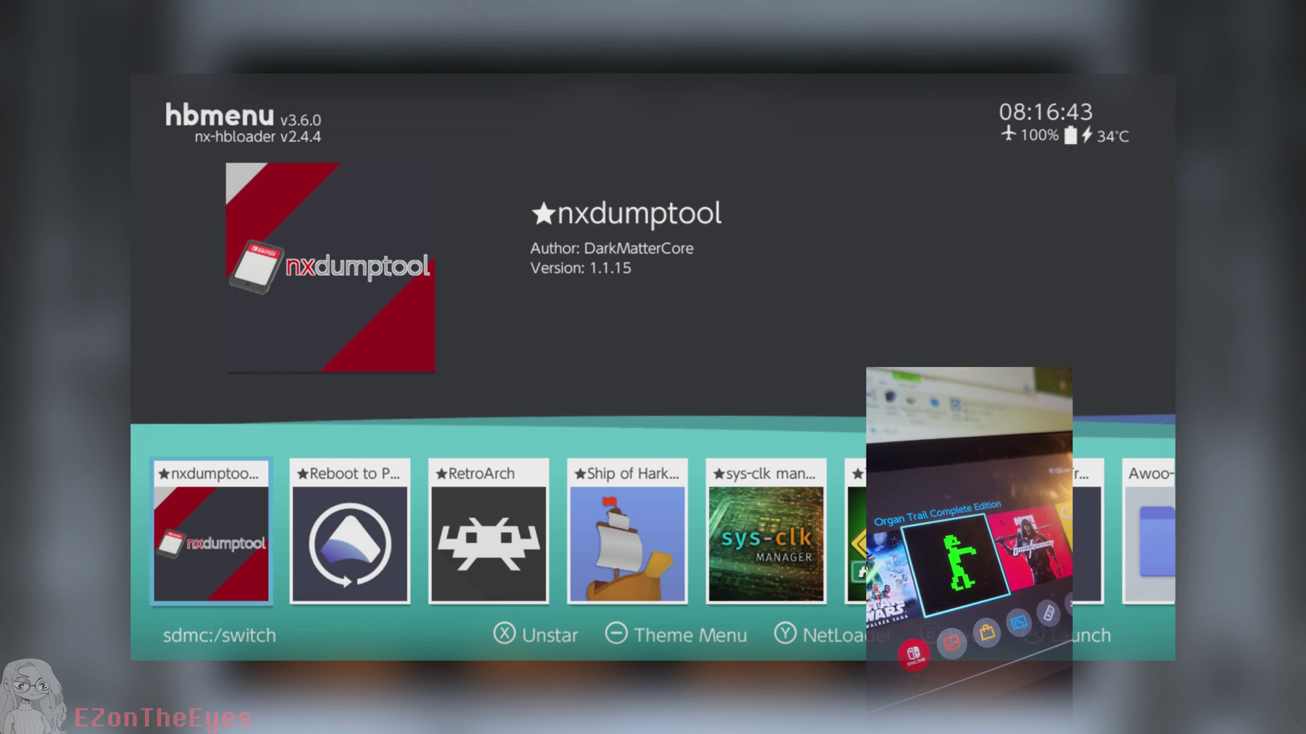
key(Return)
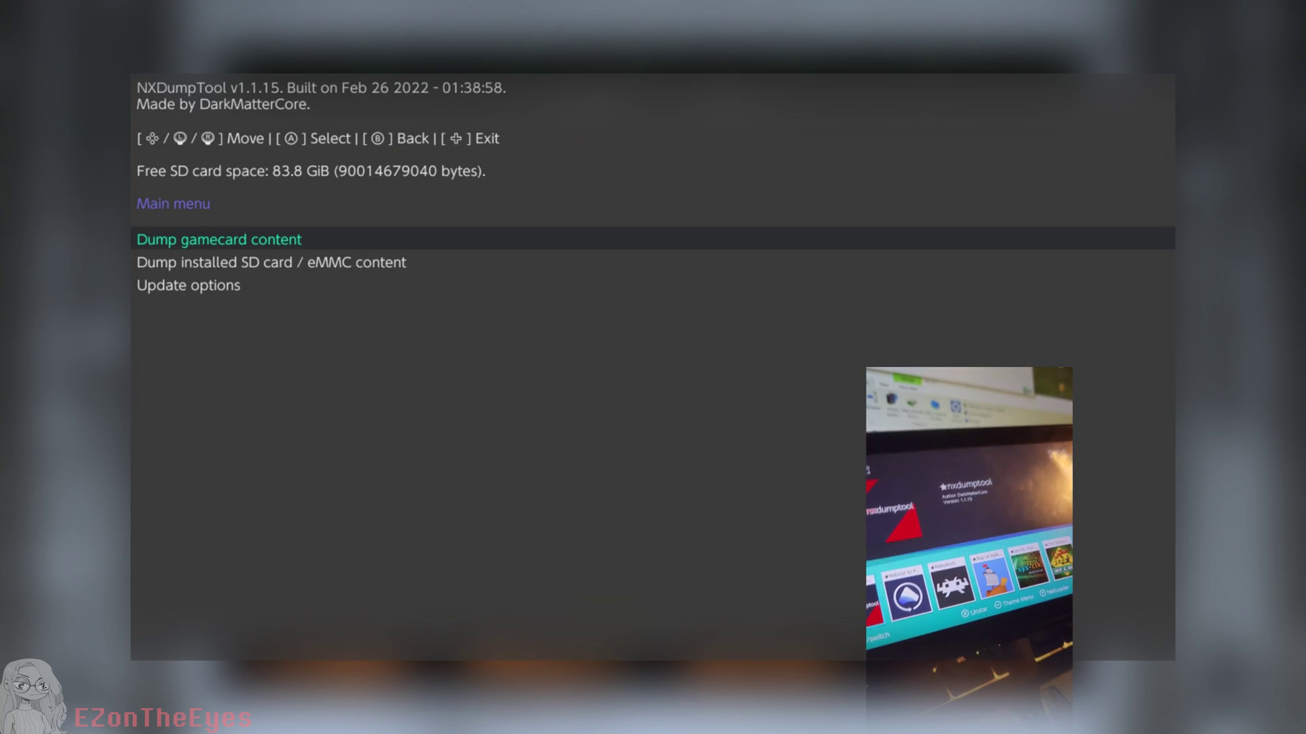
Choose Dump installed SD card / eMMC content, select Undertale, and open its RomFS options.
key(Down)
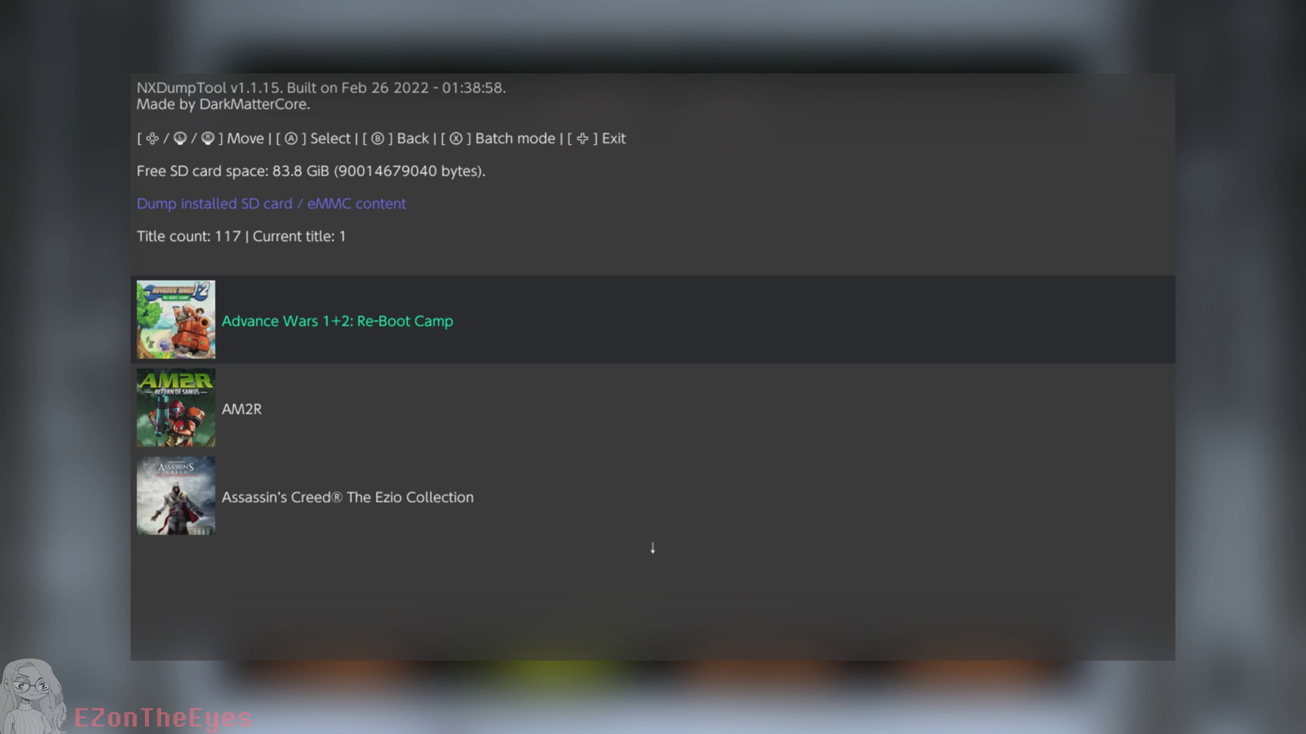
key(Down)
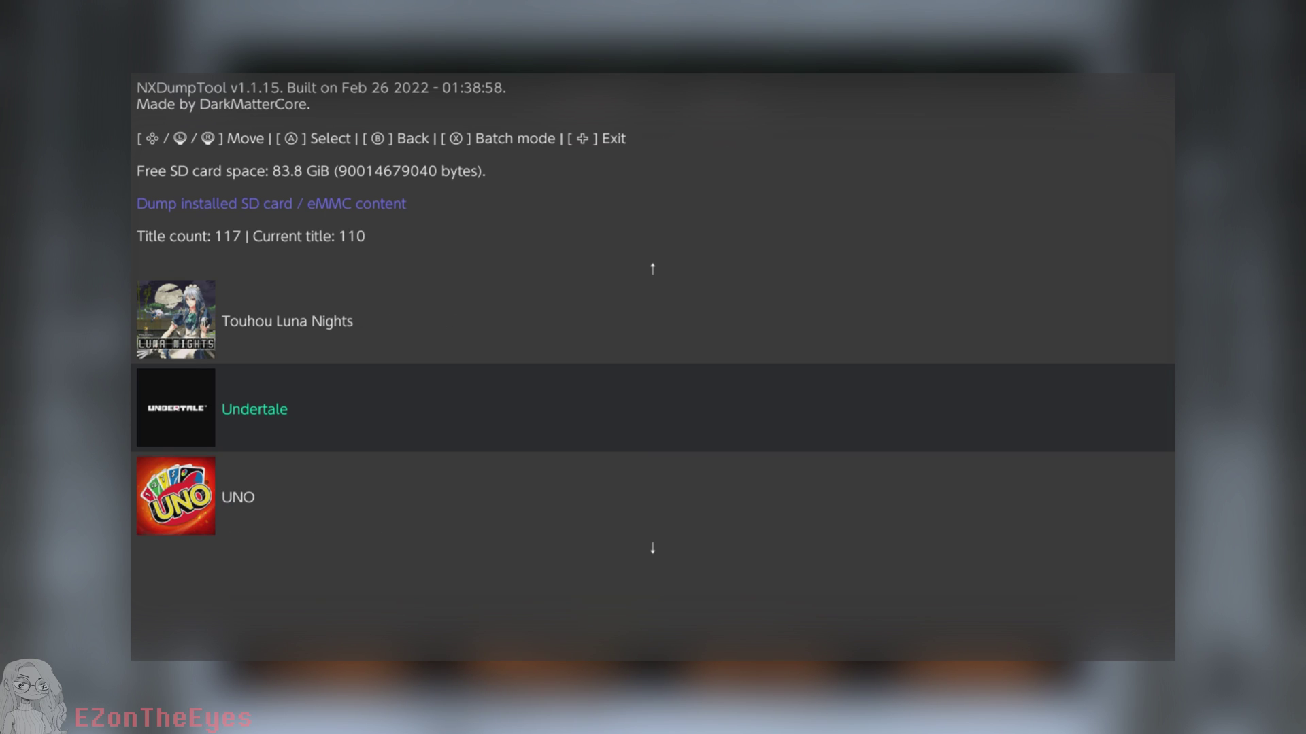
key(Return)
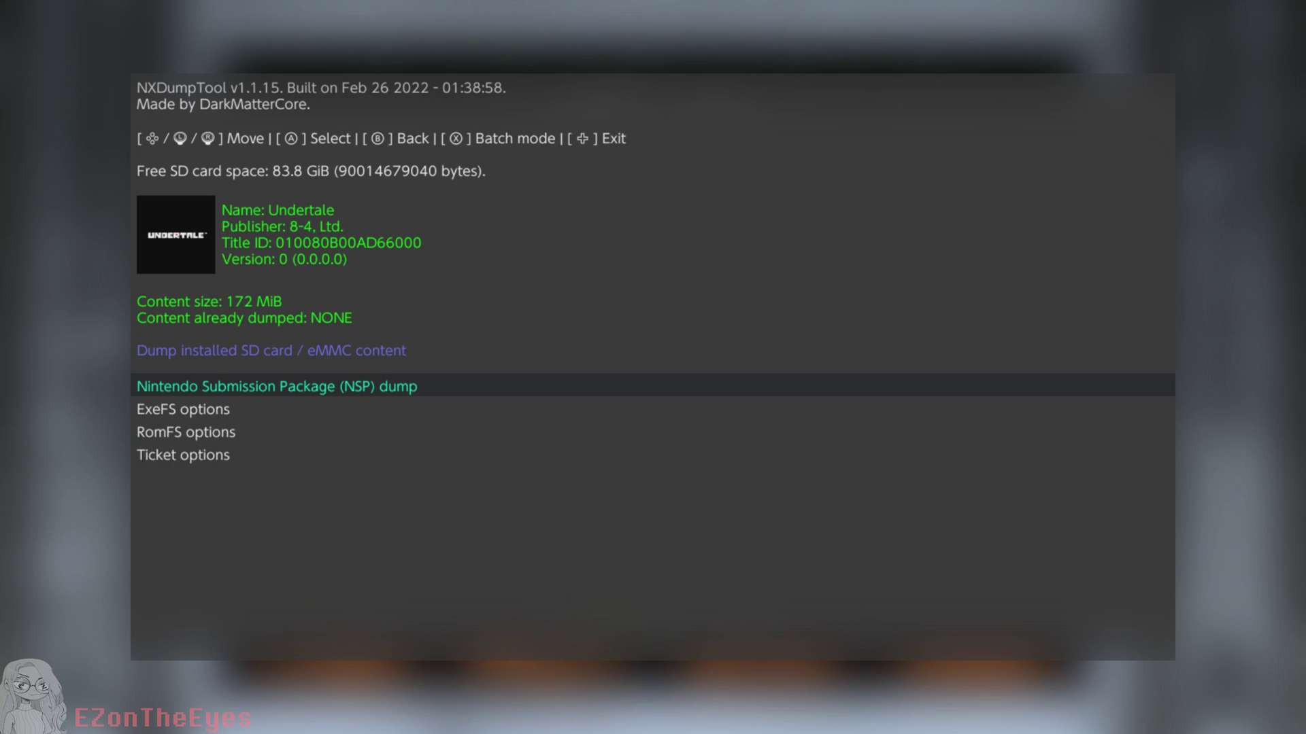
key(Down)
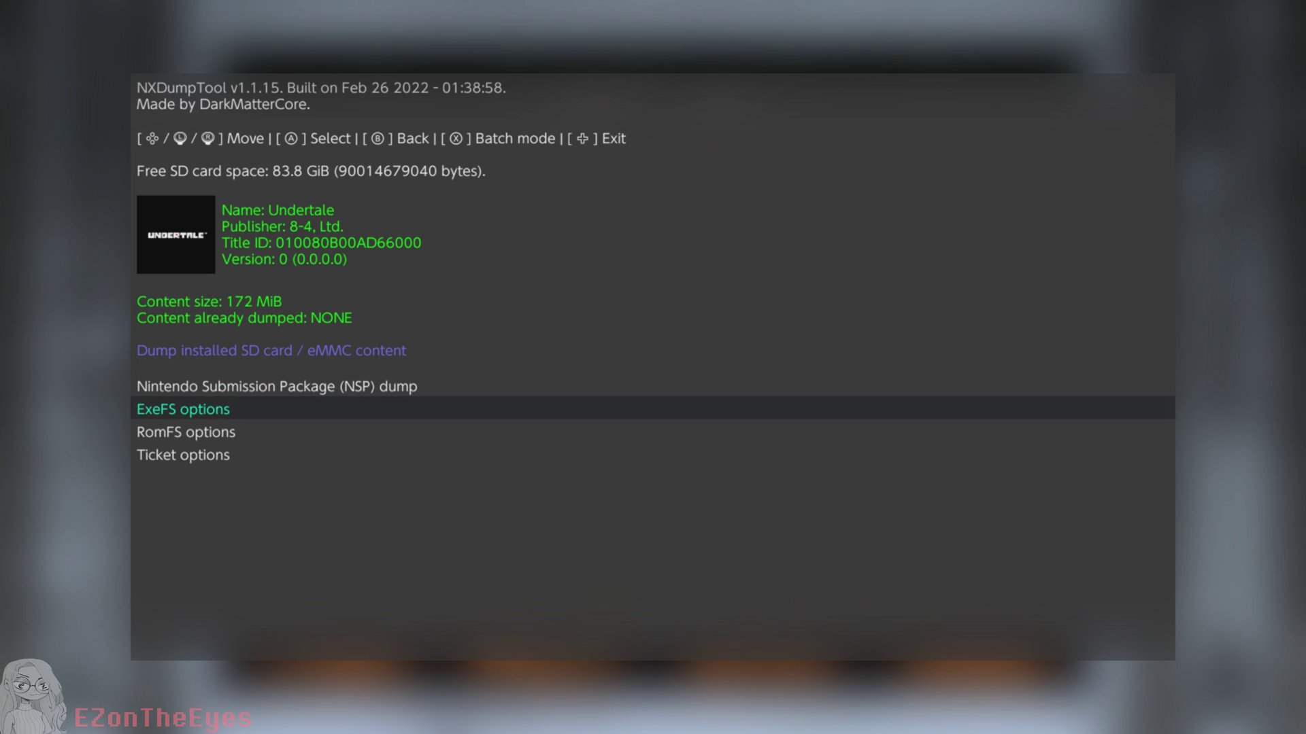
key(Down)
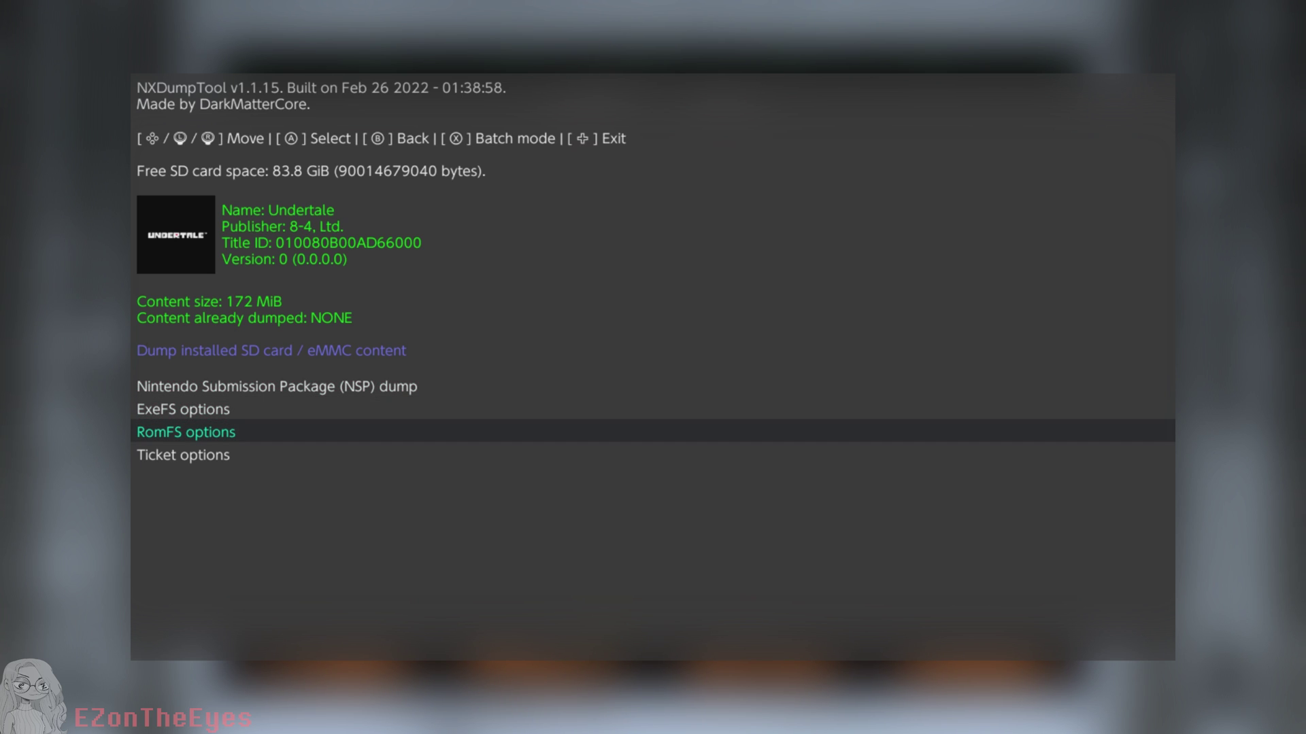
key(Return)
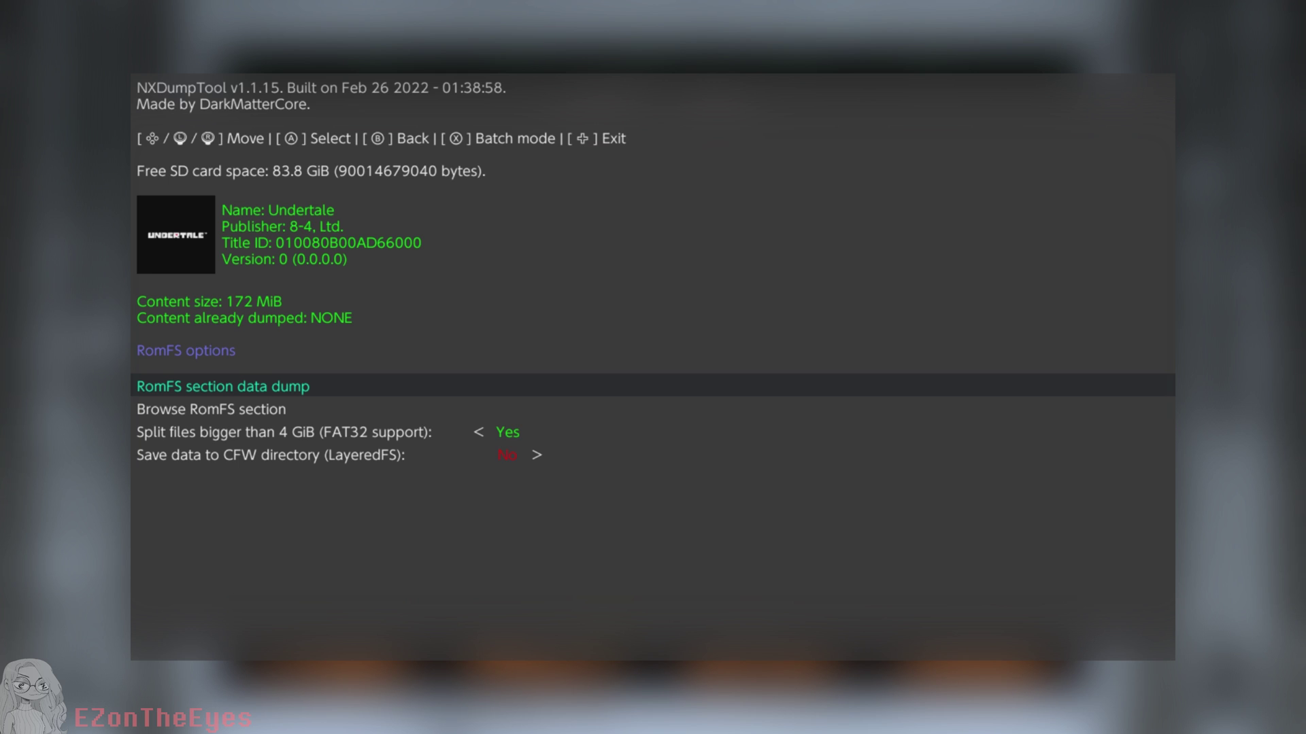
Set Save data to CFW directory (LayeredFS) to Yes and start the RomFS section data dump.
key(Down)
key(Down)
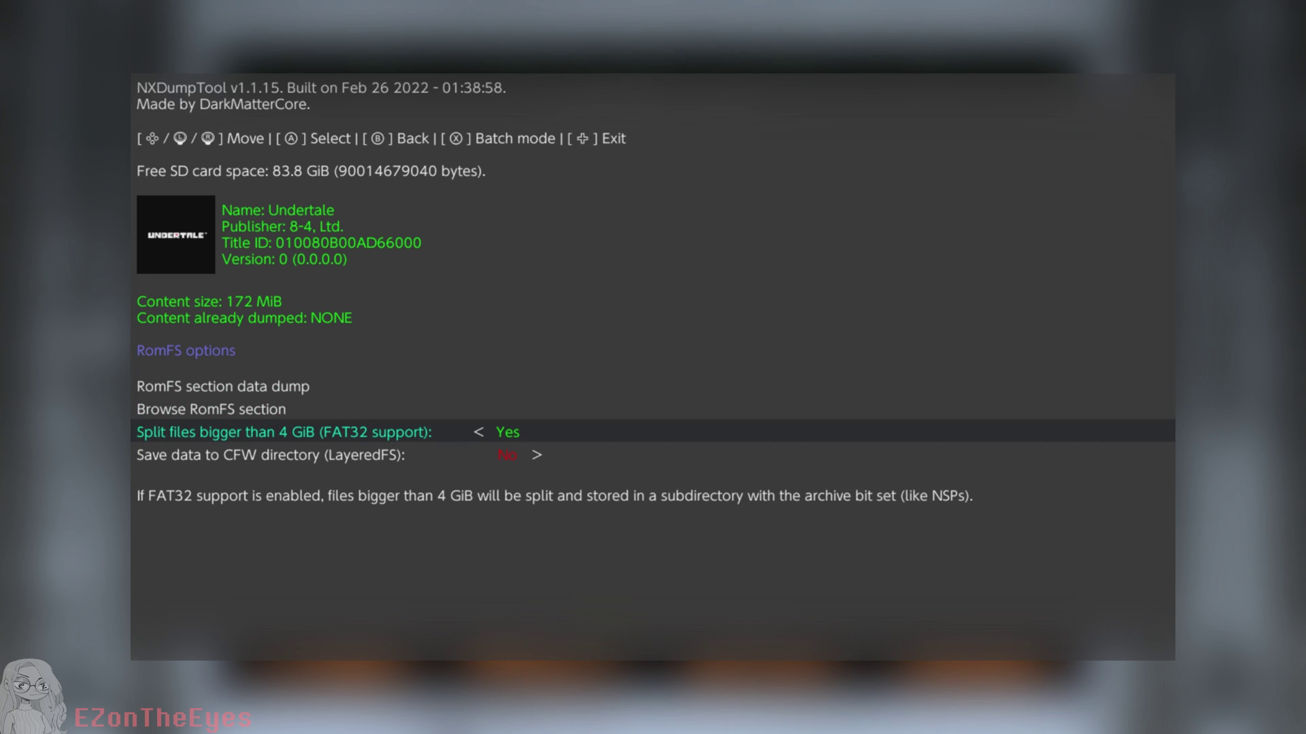
key(Down)
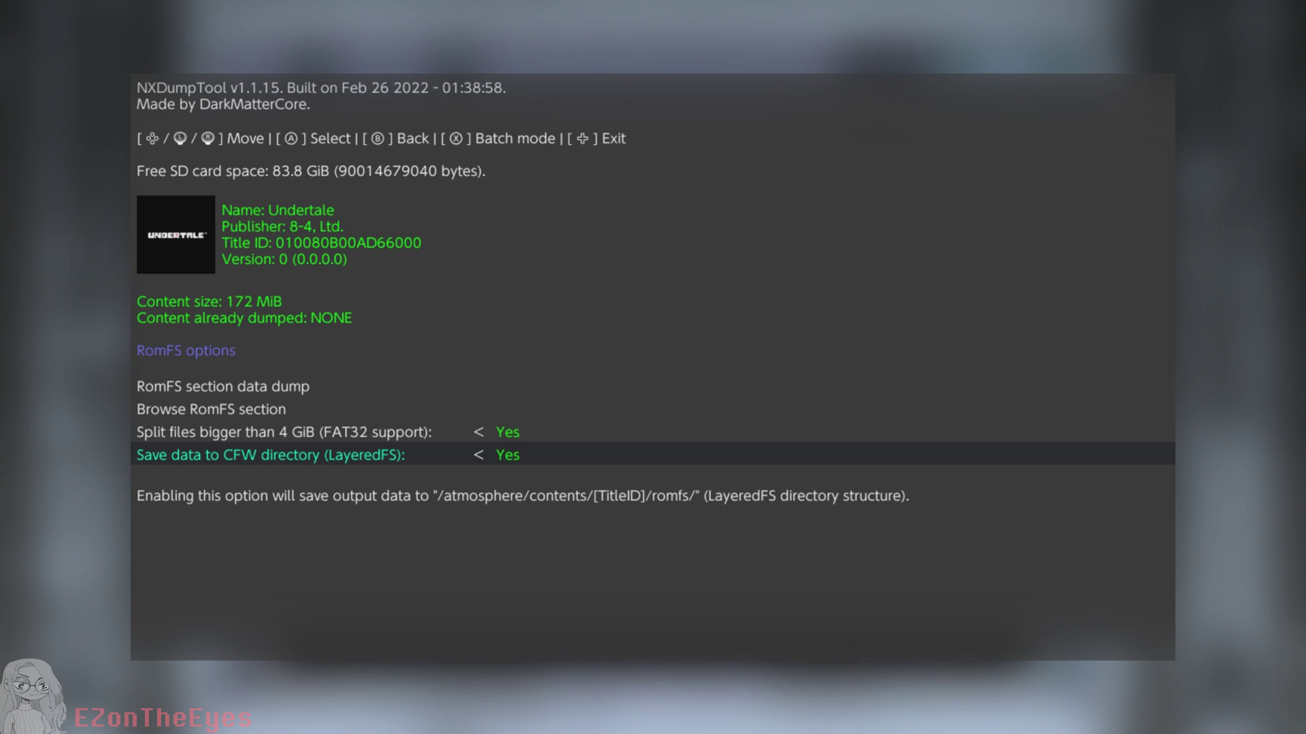
key(Up)
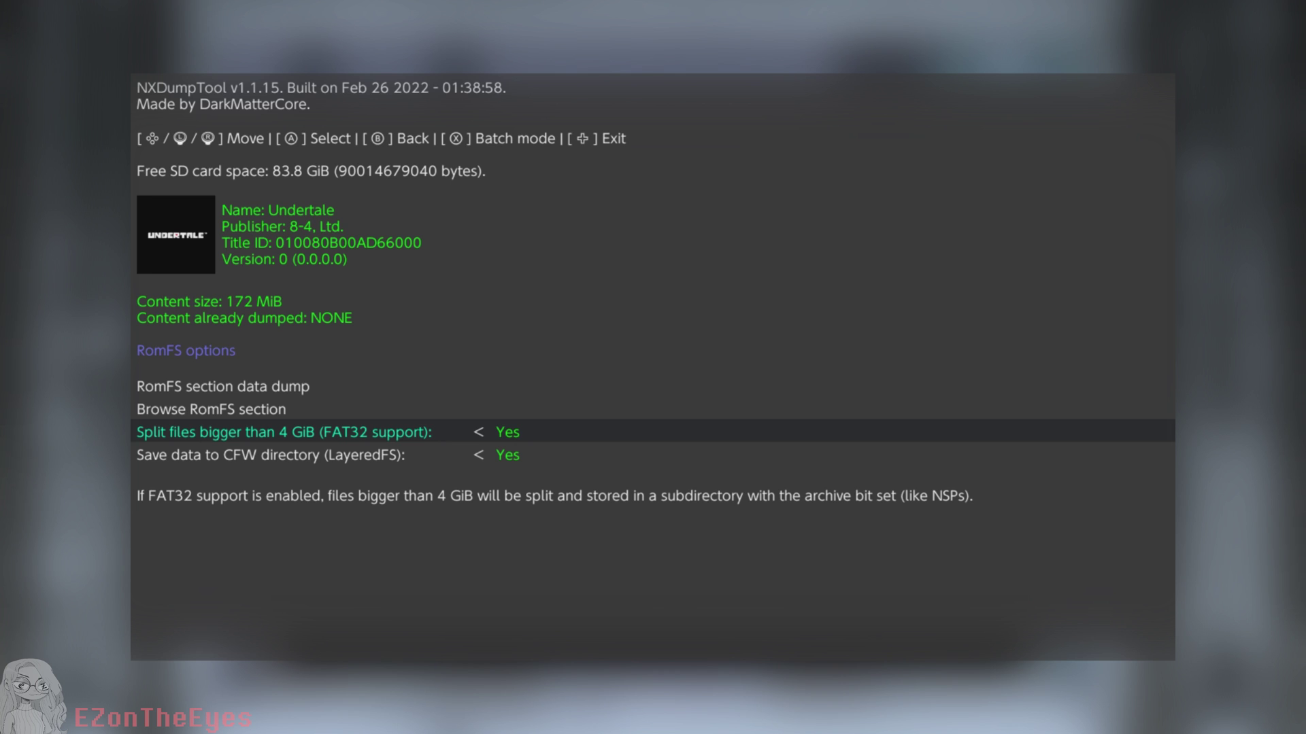
key(Up)
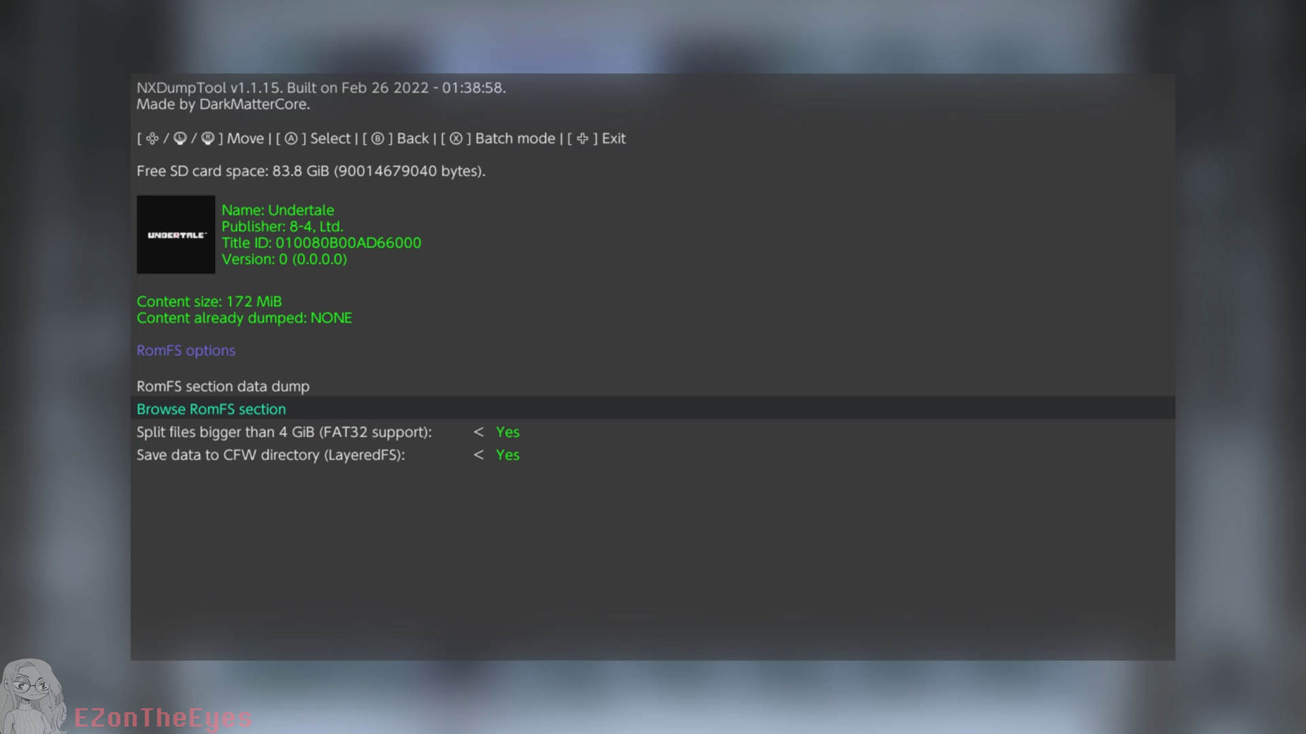
key(Up)
key(Return)
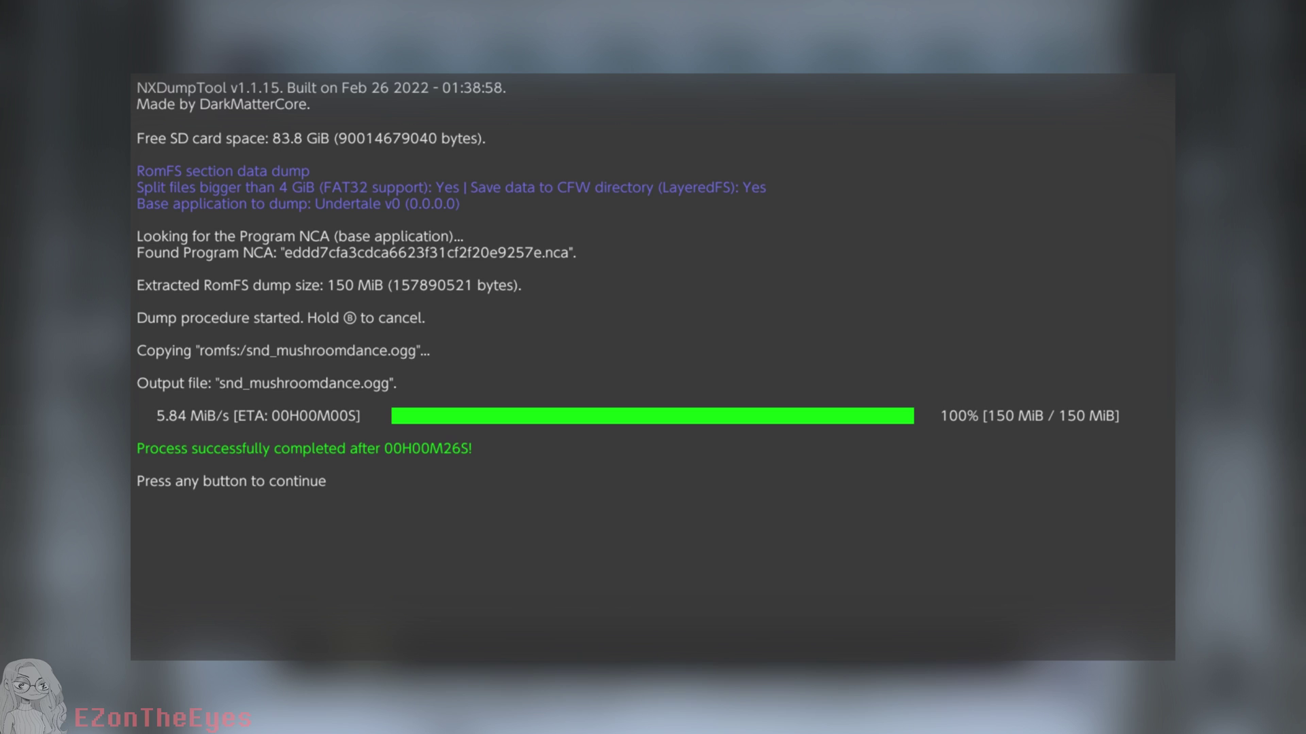
Dismiss the completed 150 MiB RomFS dump message and exit nxdumptool.
key(Return)
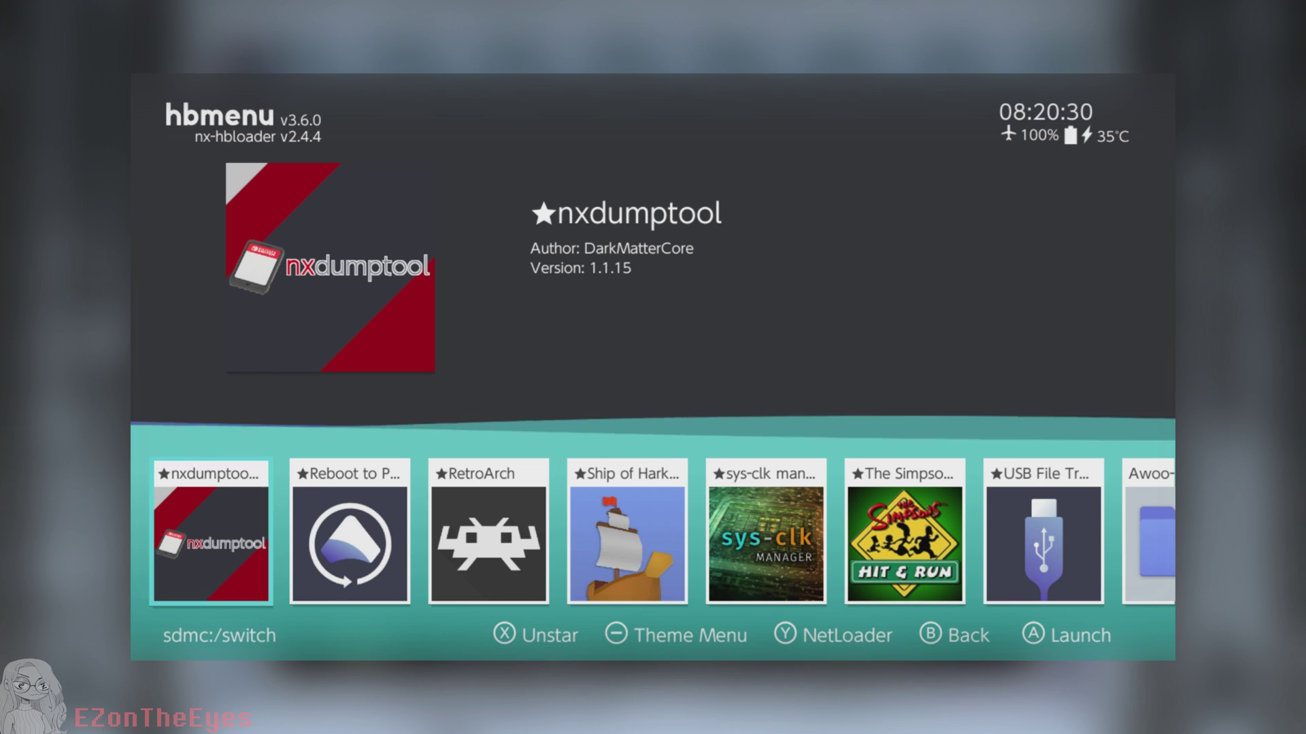
Step right through the hbmenu app list from nxdumptool to sys-clk manager.
key(Right)
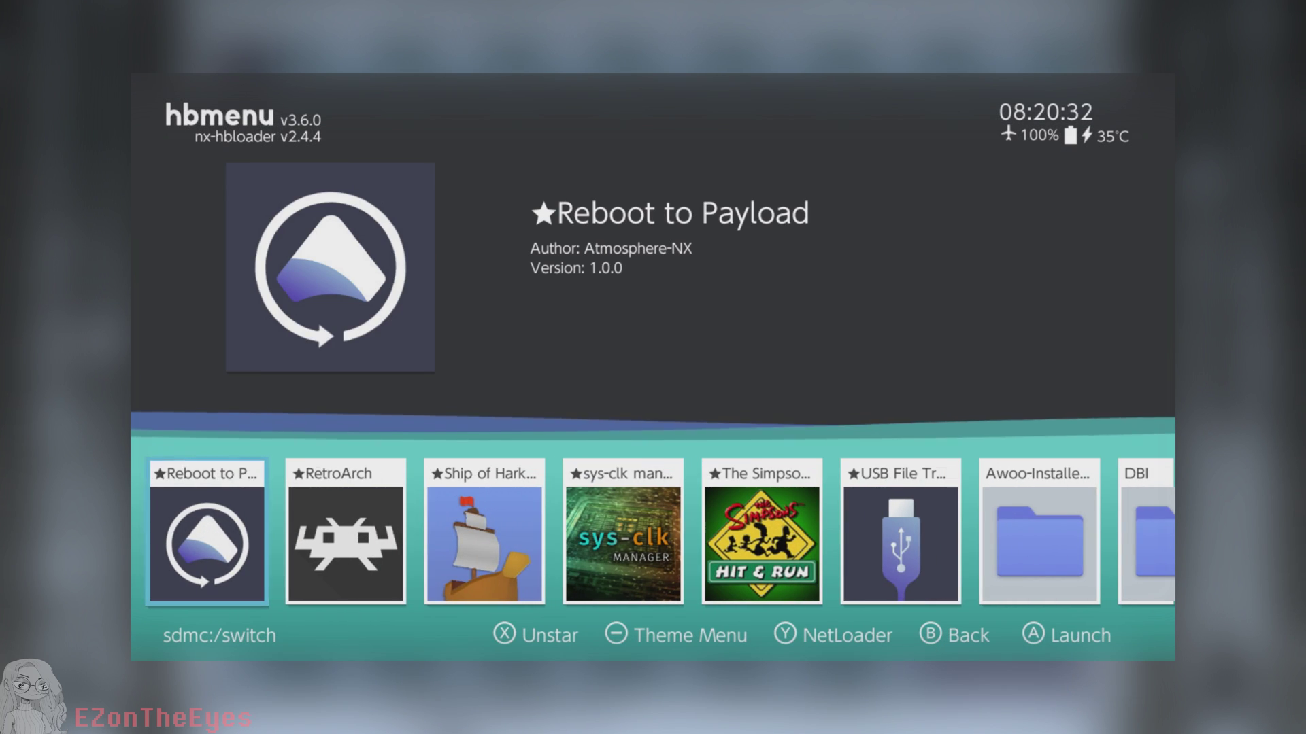
key(Right)
key(Right)
key(Right)
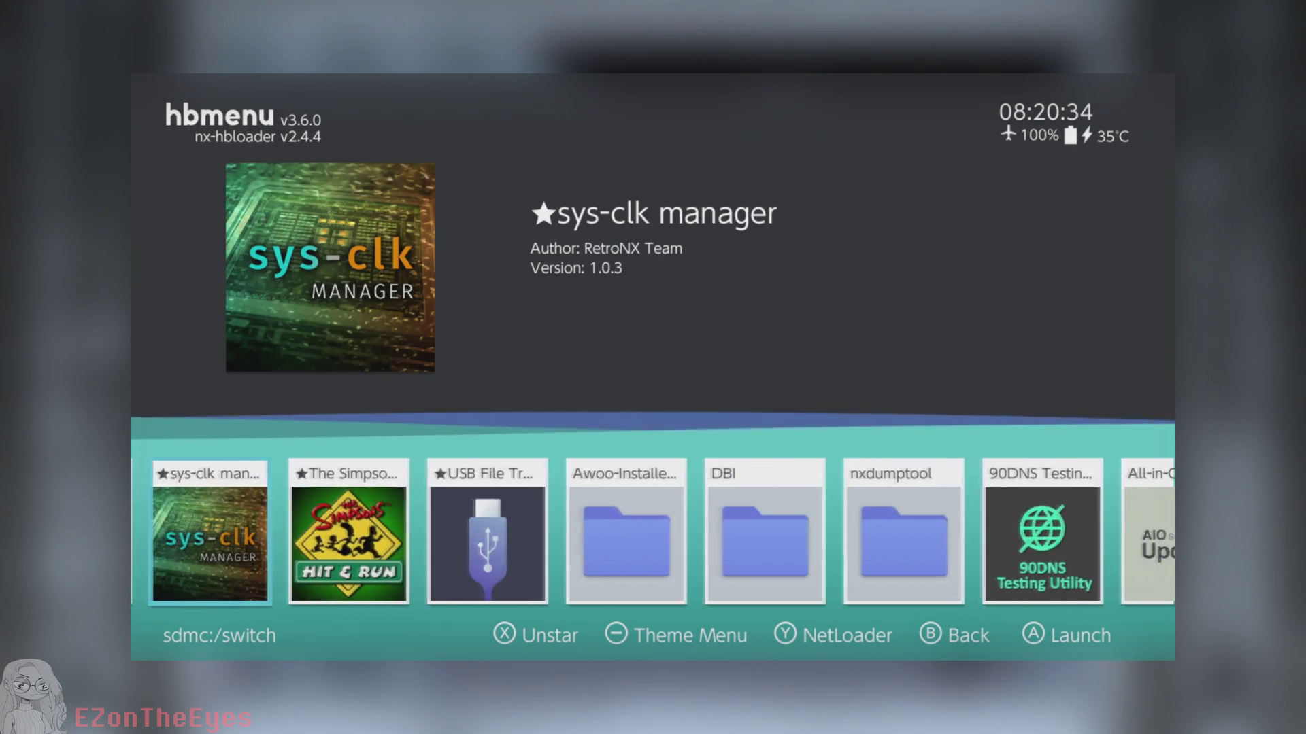
key(Right)
key(Right)
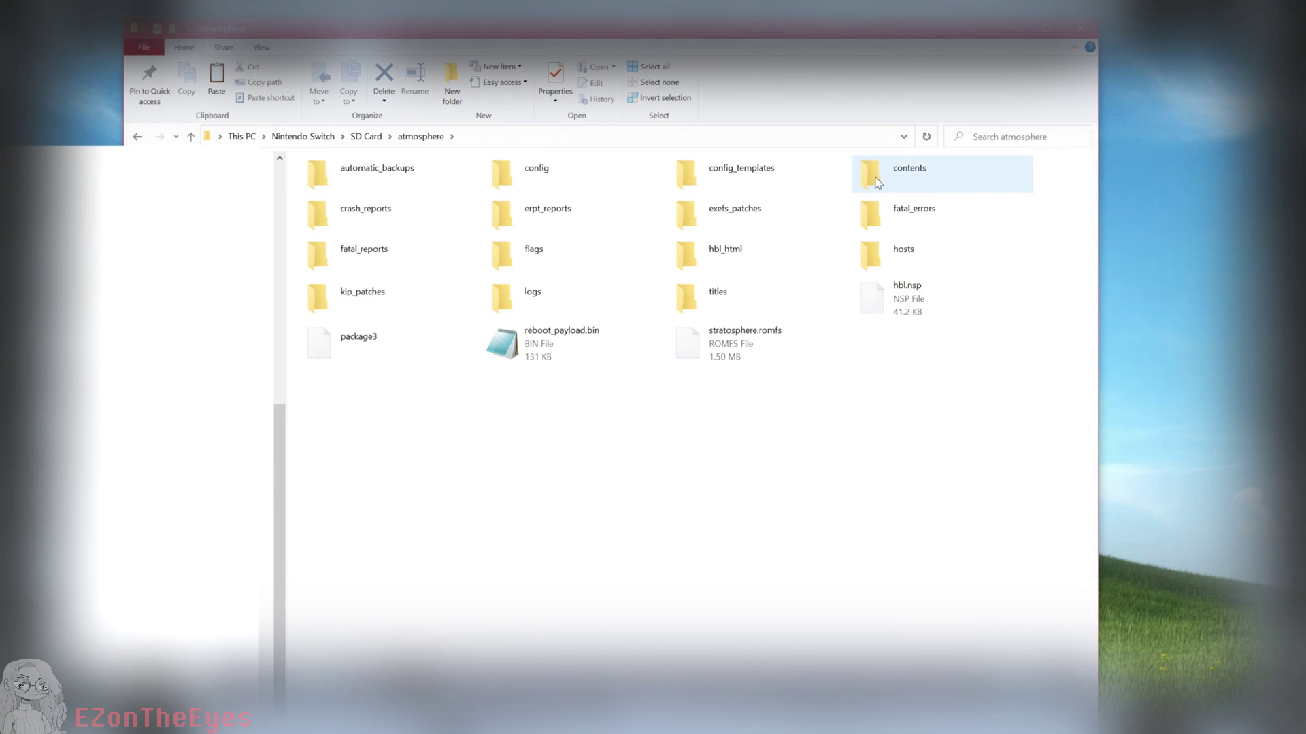
Browse atmosphere > contents > 010080B00AD66000 > romfs, then go back to the Nintendo Switch device.
double_click(877, 178)
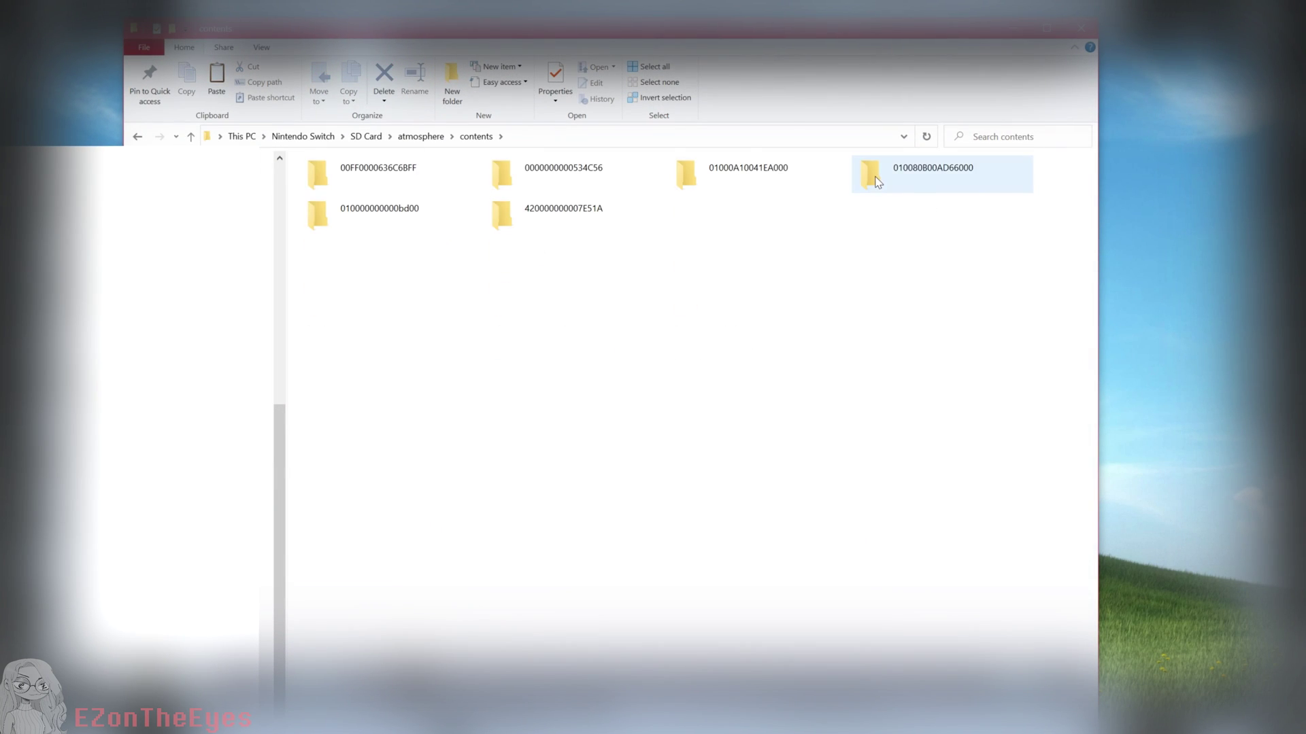
double_click(877, 181)
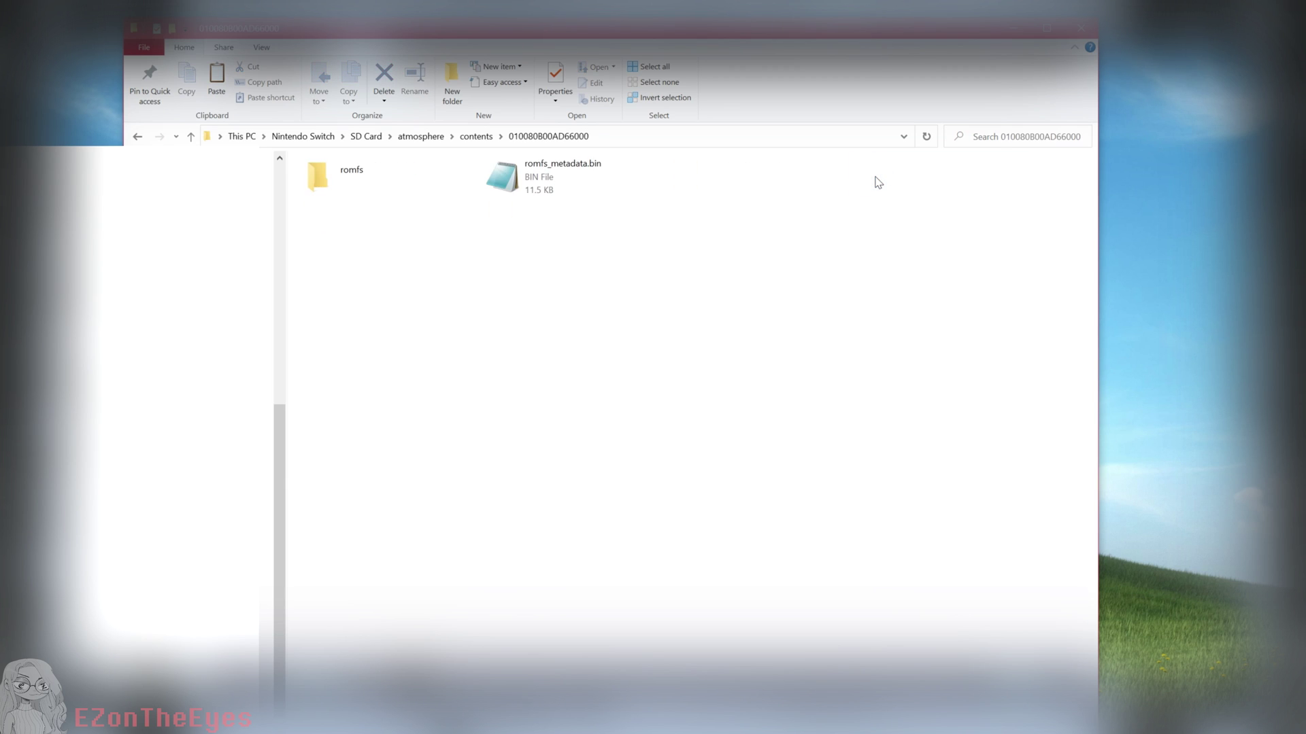
double_click(390, 185)
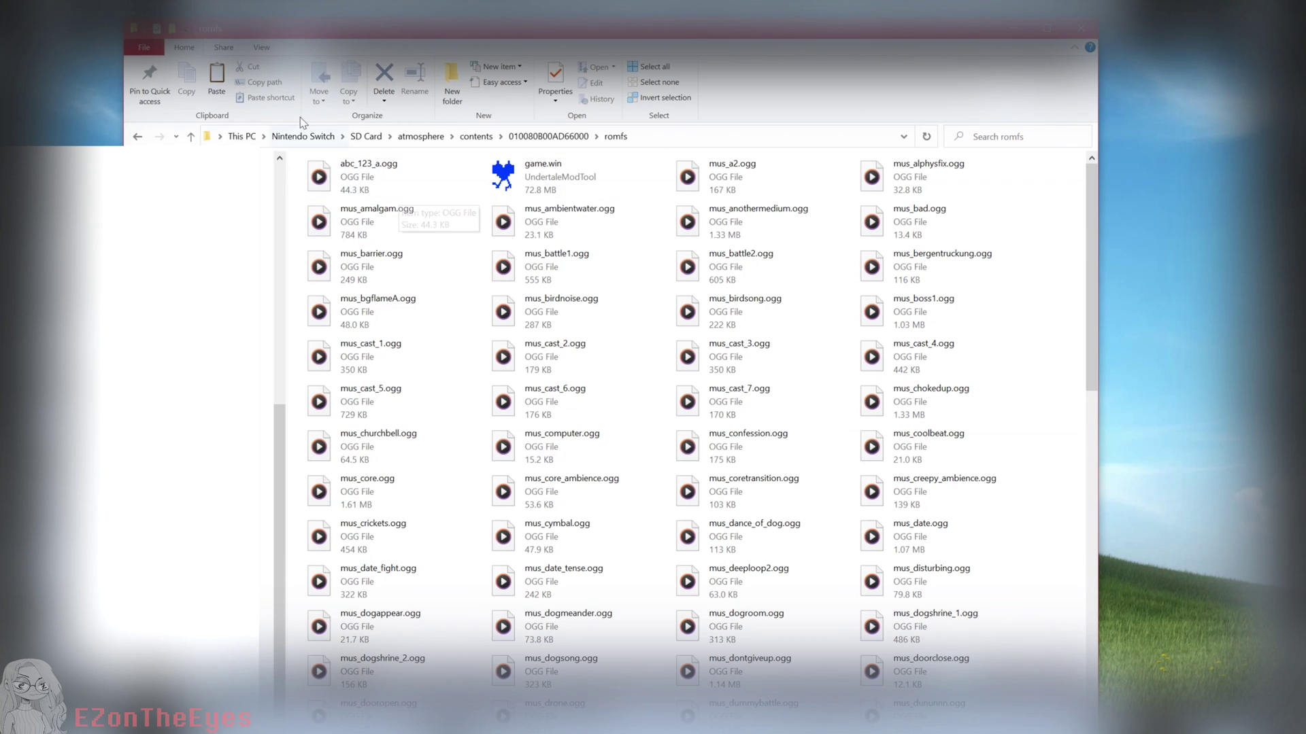
click(323, 136)
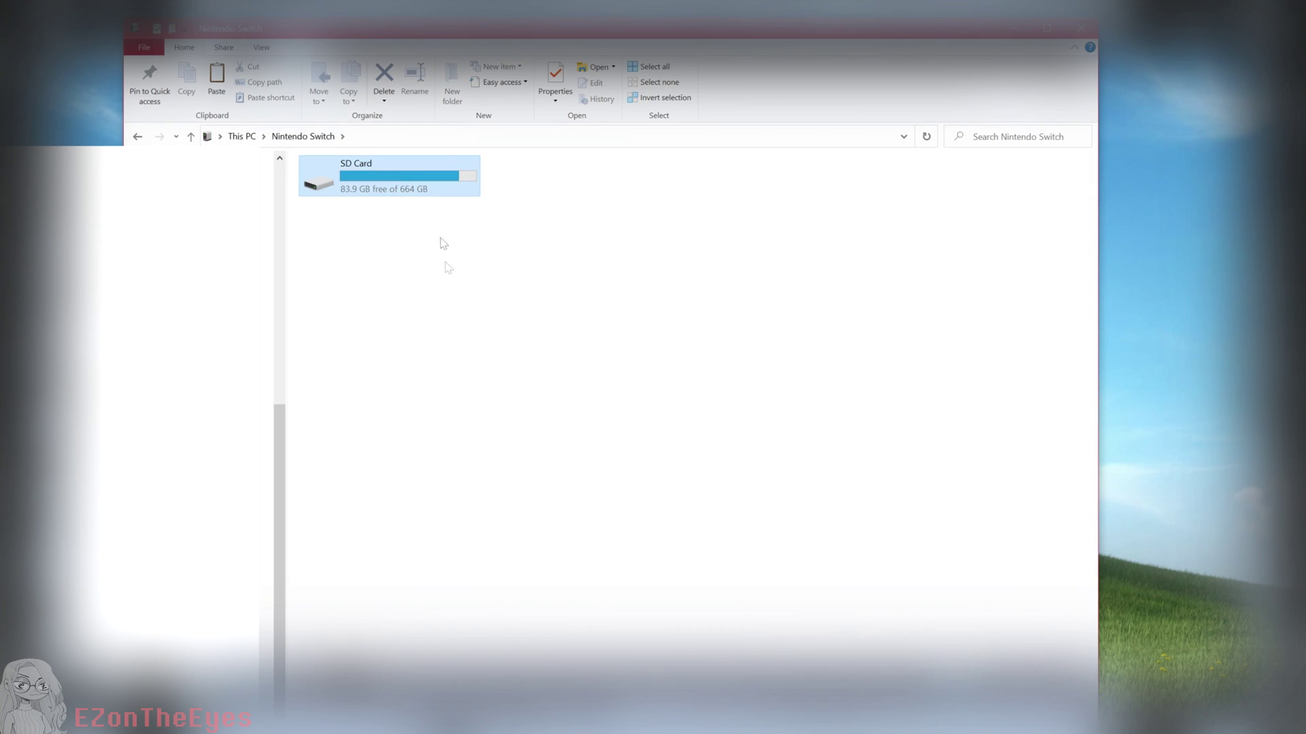
Open SD Card > atmosphere > contents > 010080B00AD66000 > romfs.
double_click(349, 193)
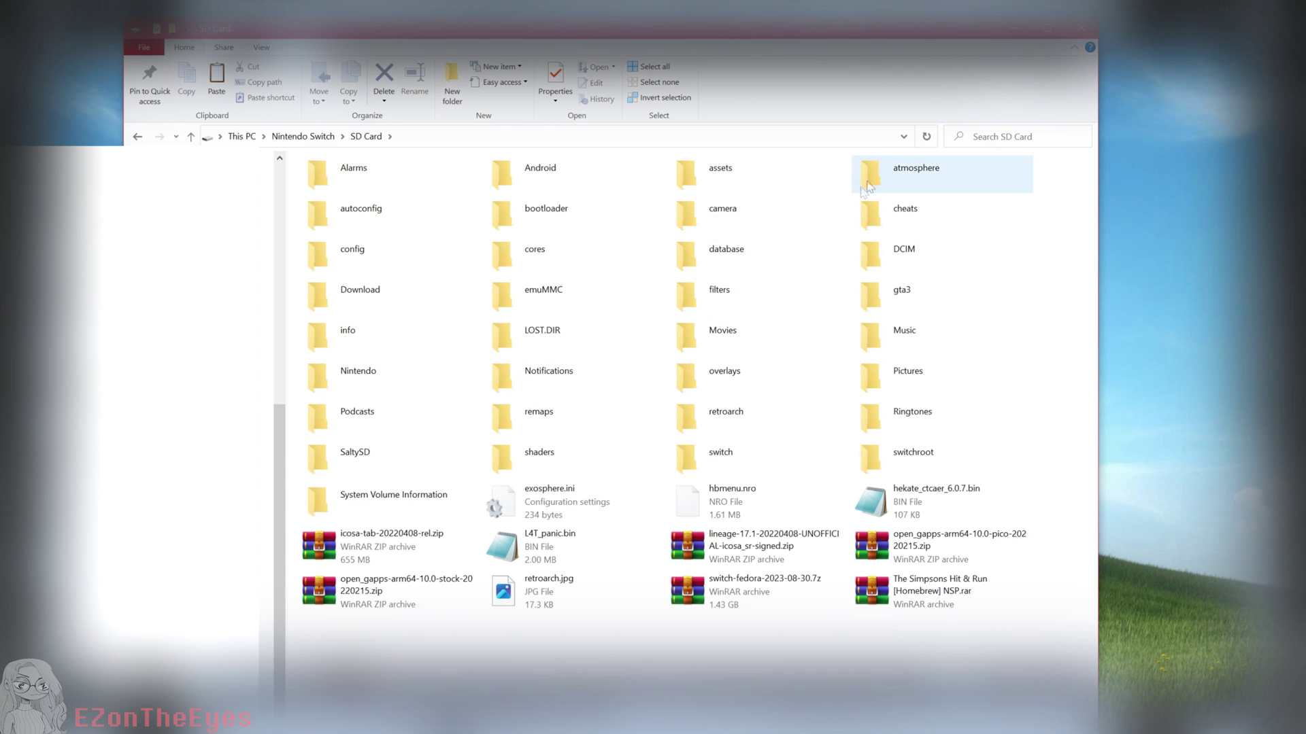
double_click(882, 175)
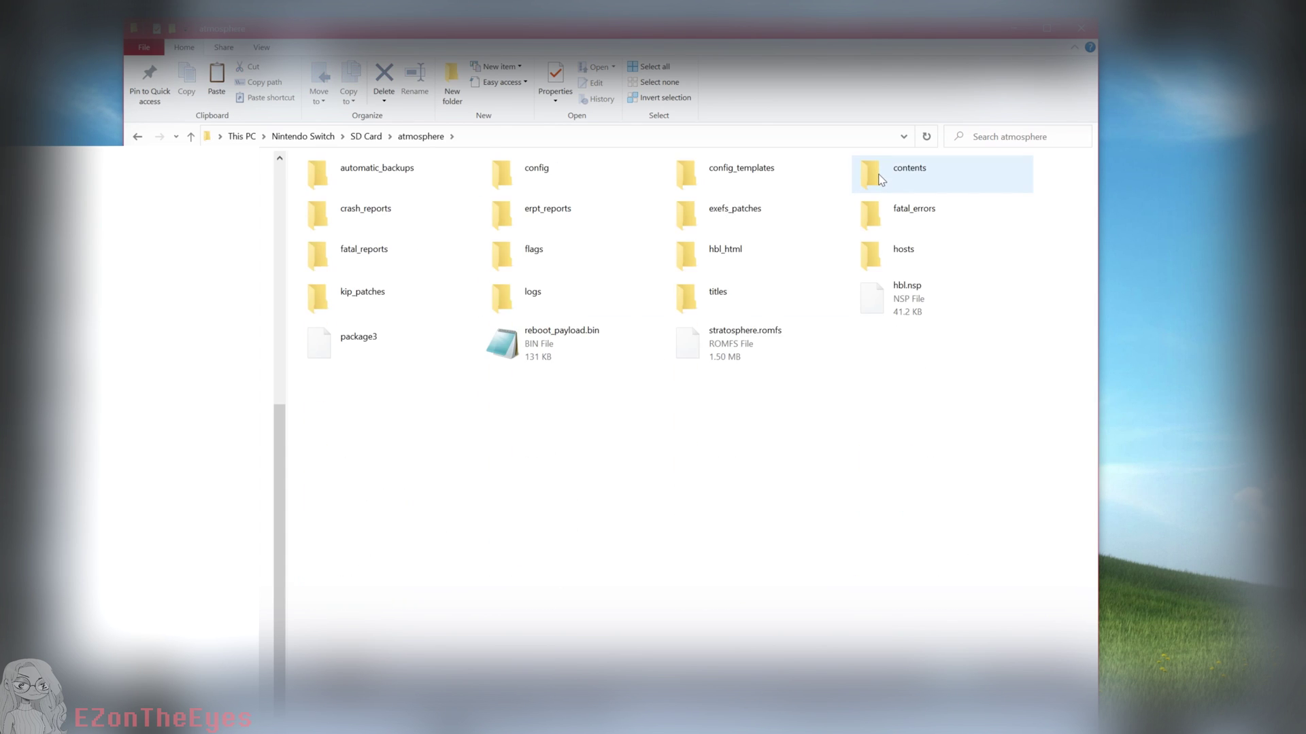
double_click(881, 178)
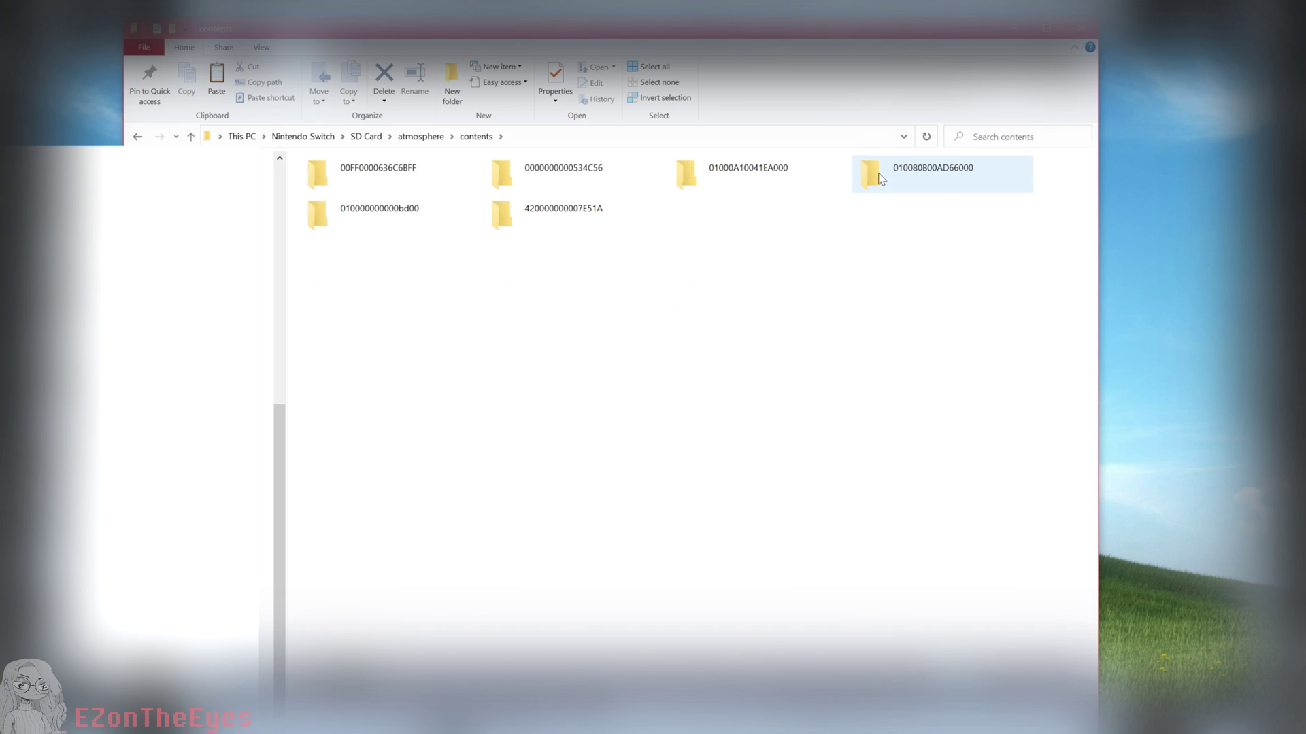
double_click(882, 178)
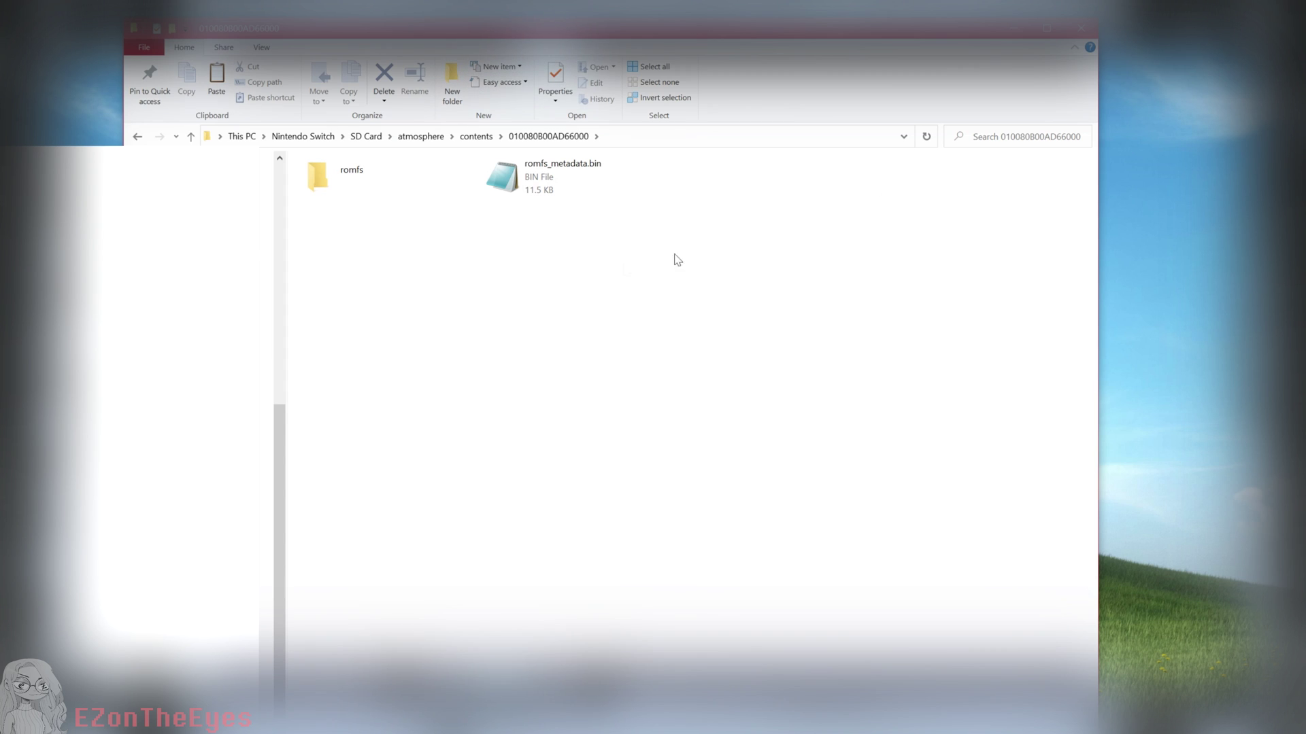
double_click(410, 182)
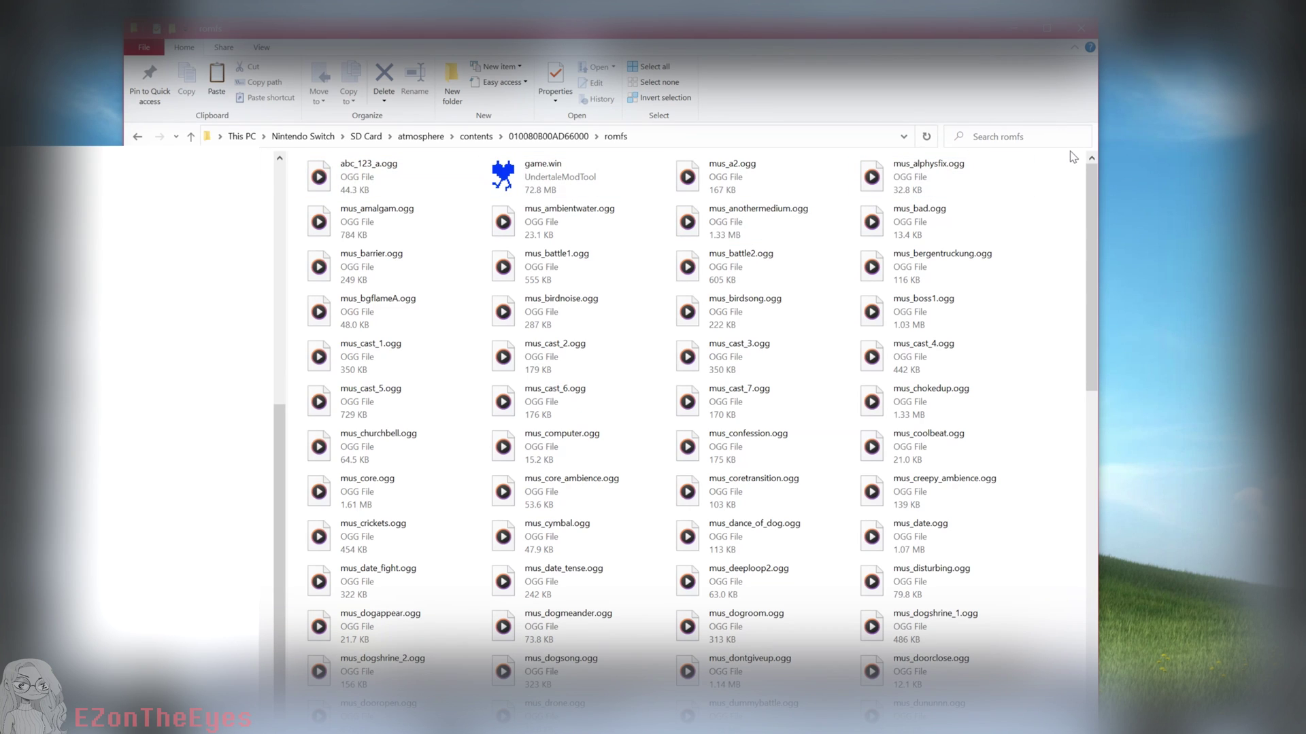
Select game.win among the OGG music files and open it.
mouse_move(1054, 185)
mouse_down()
mouse_move(858, 238)
mouse_move(483, 374)
mouse_move(301, 504)
mouse_move(299, 707)
mouse_move(626, 219)
mouse_move(782, 170)
mouse_move(1057, 184)
mouse_up()
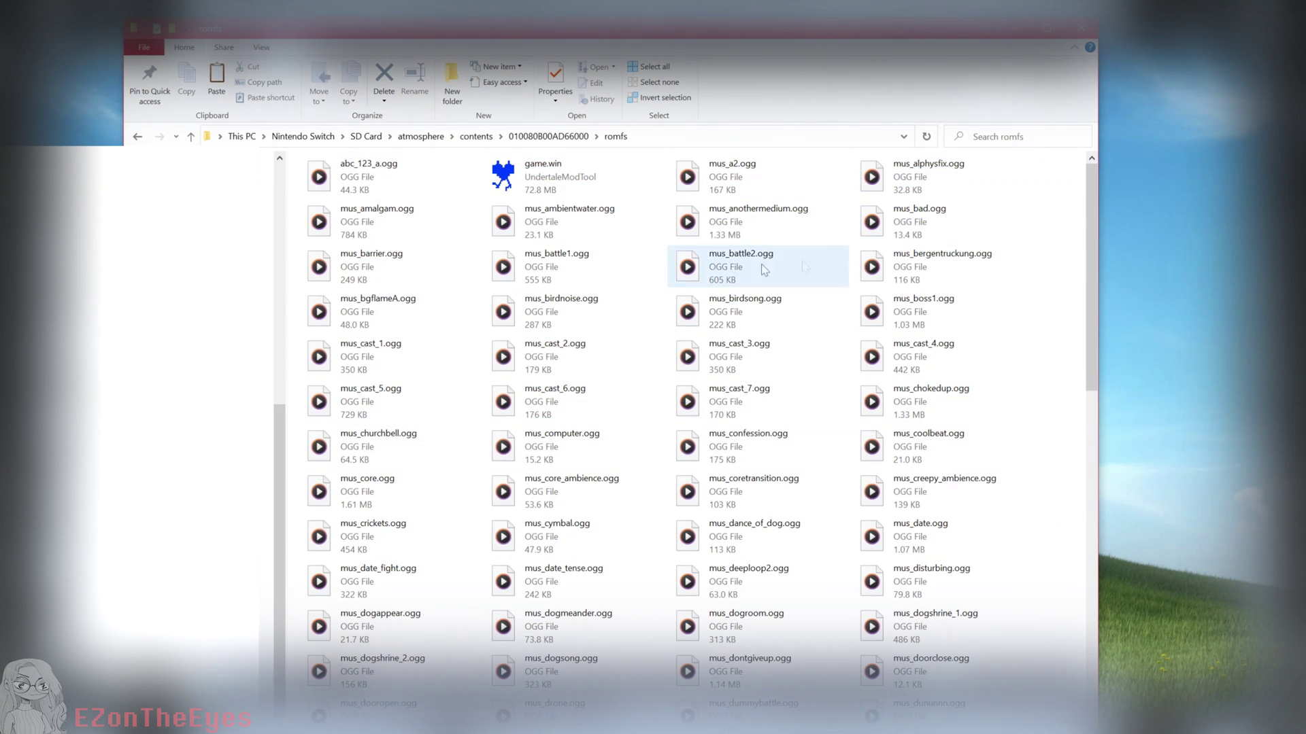
click(551, 174)
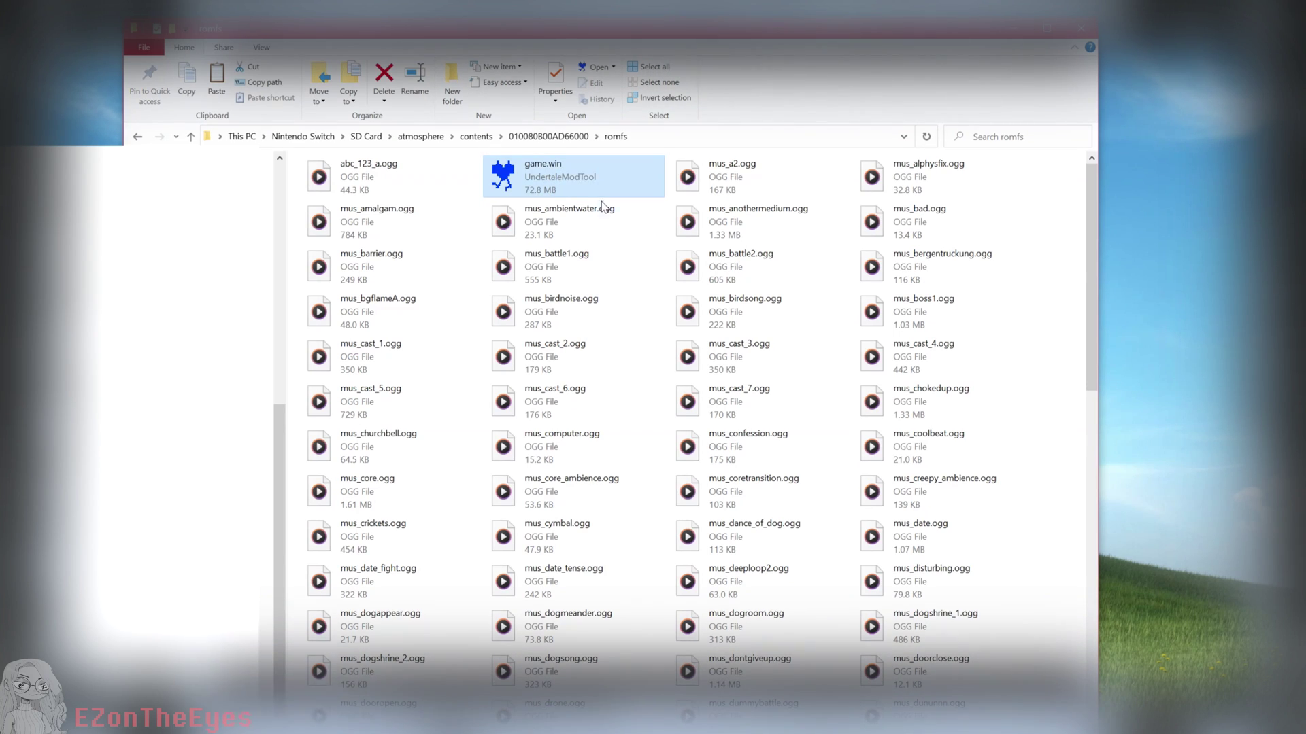
double_click(557, 179)
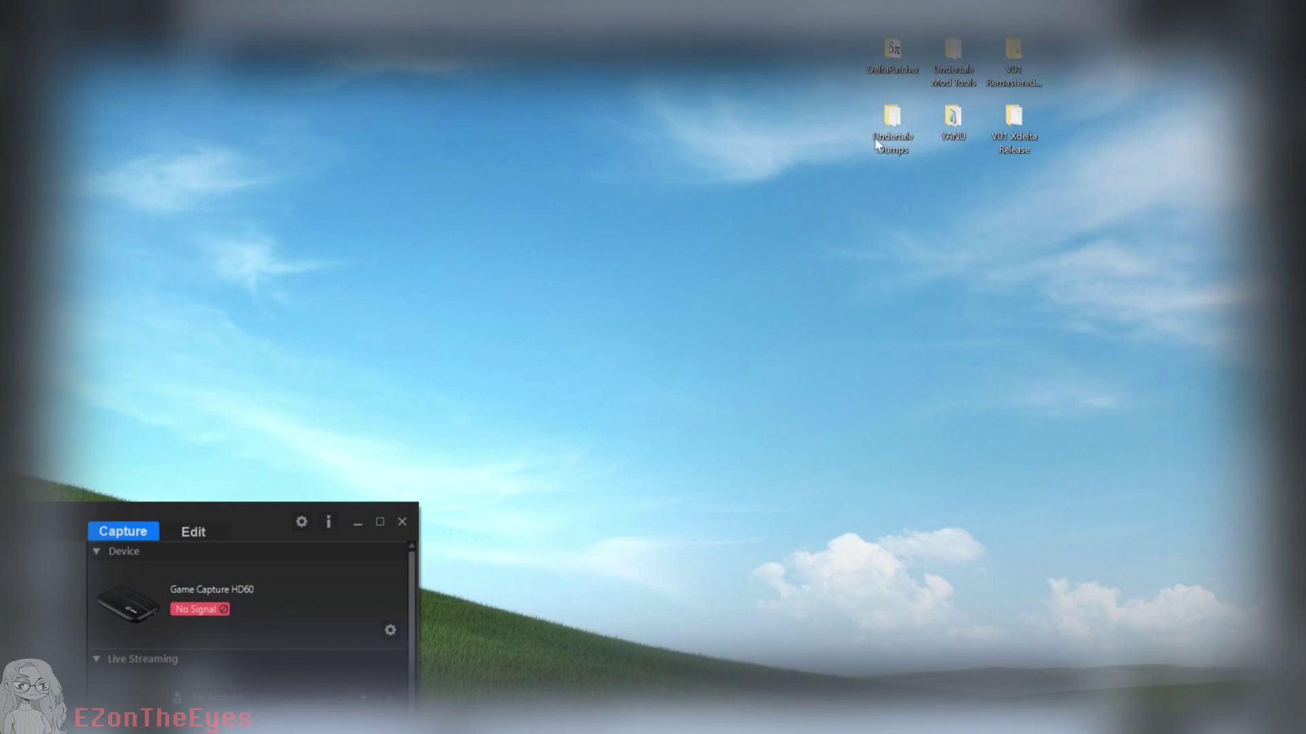
Launch Delta Patcher from its desktop shortcut.
double_click(894, 60)
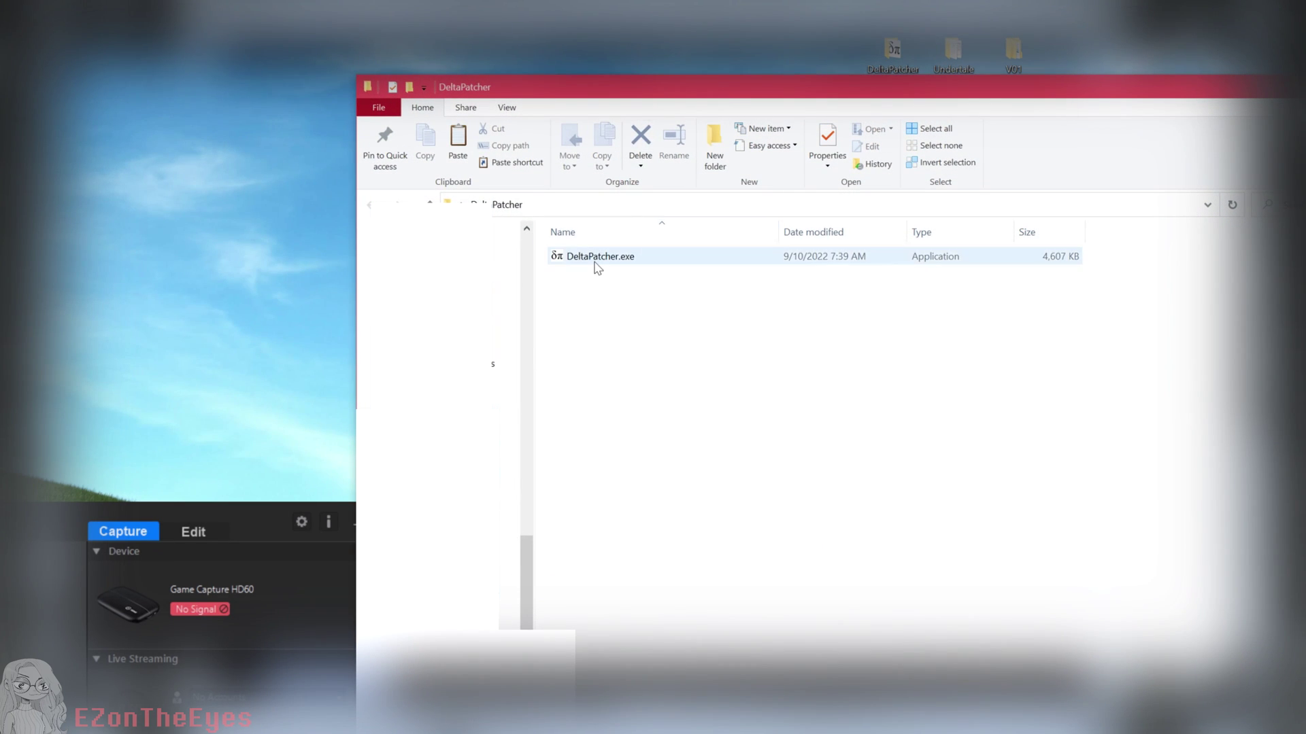
Check Undertale_Remastered_Switch_V01.xdelta in the V01 Xdelta Release folder beside the empty patcher.
click(597, 265)
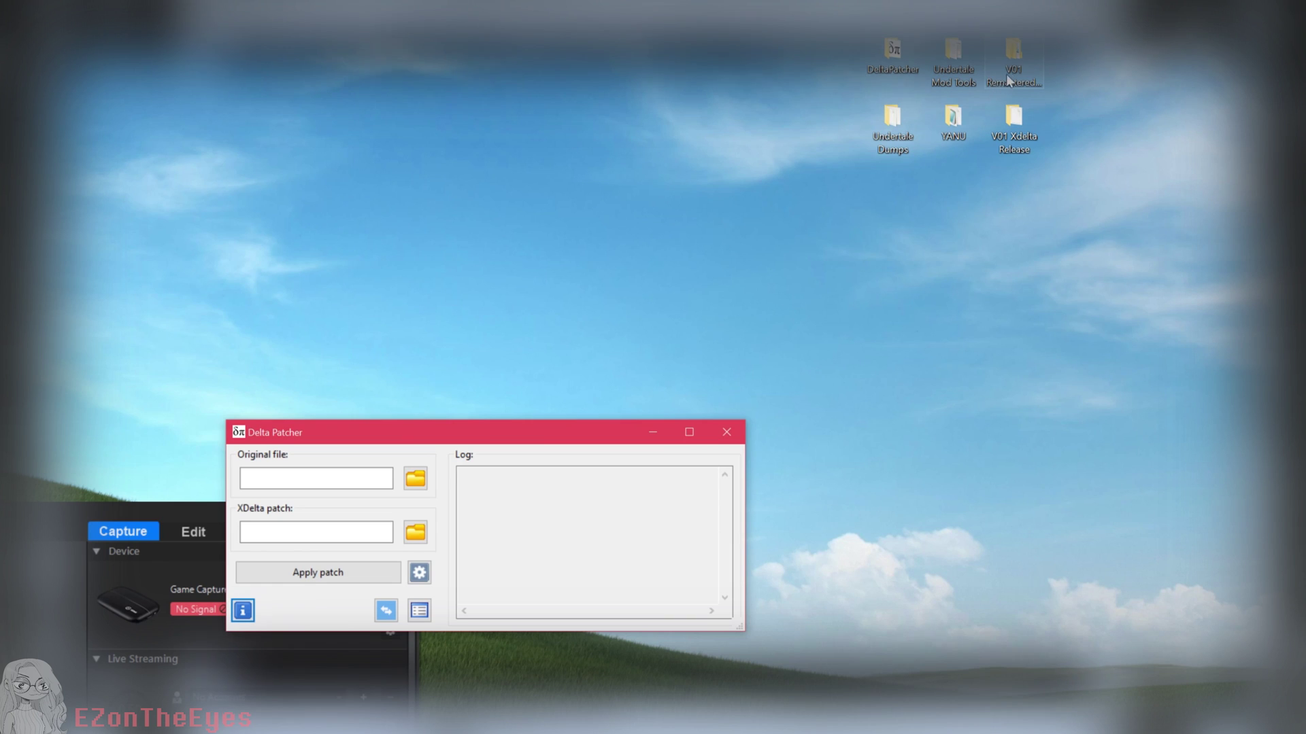
double_click(1024, 140)
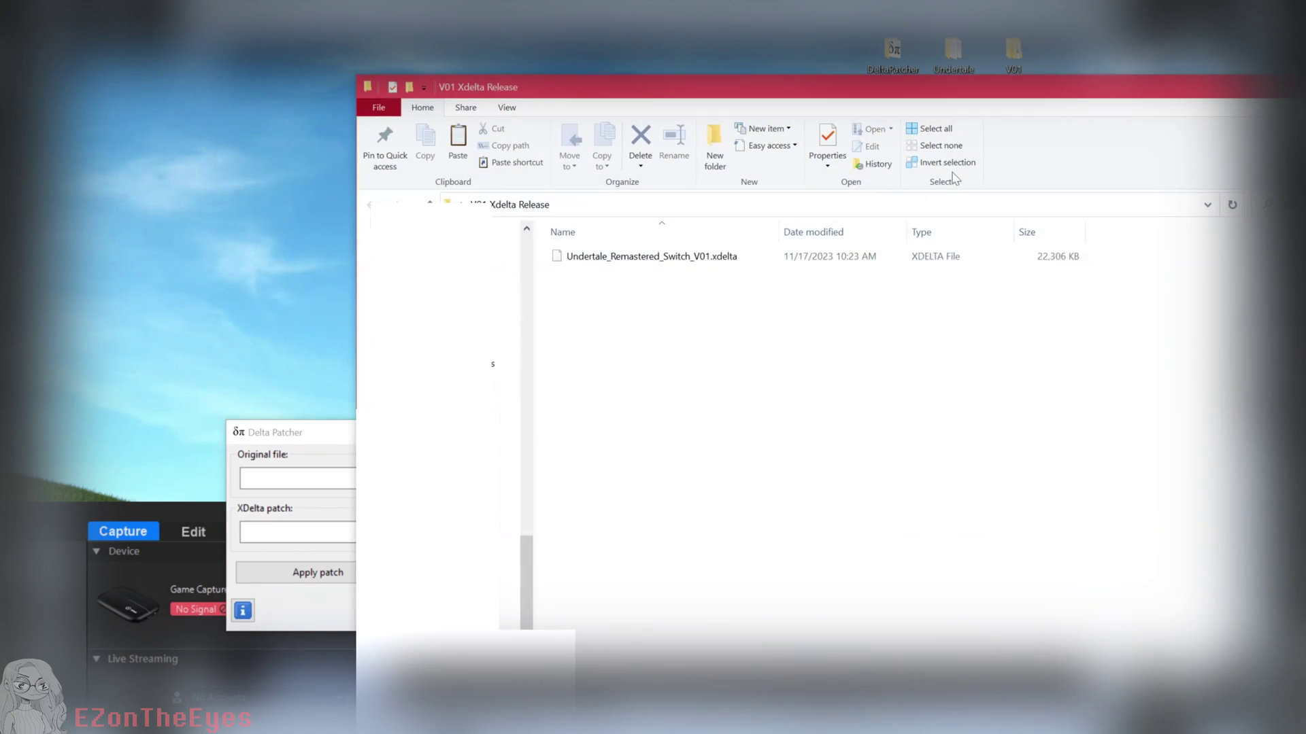
drag(685, 349, 541, 249)
drag(737, 347, 615, 328)
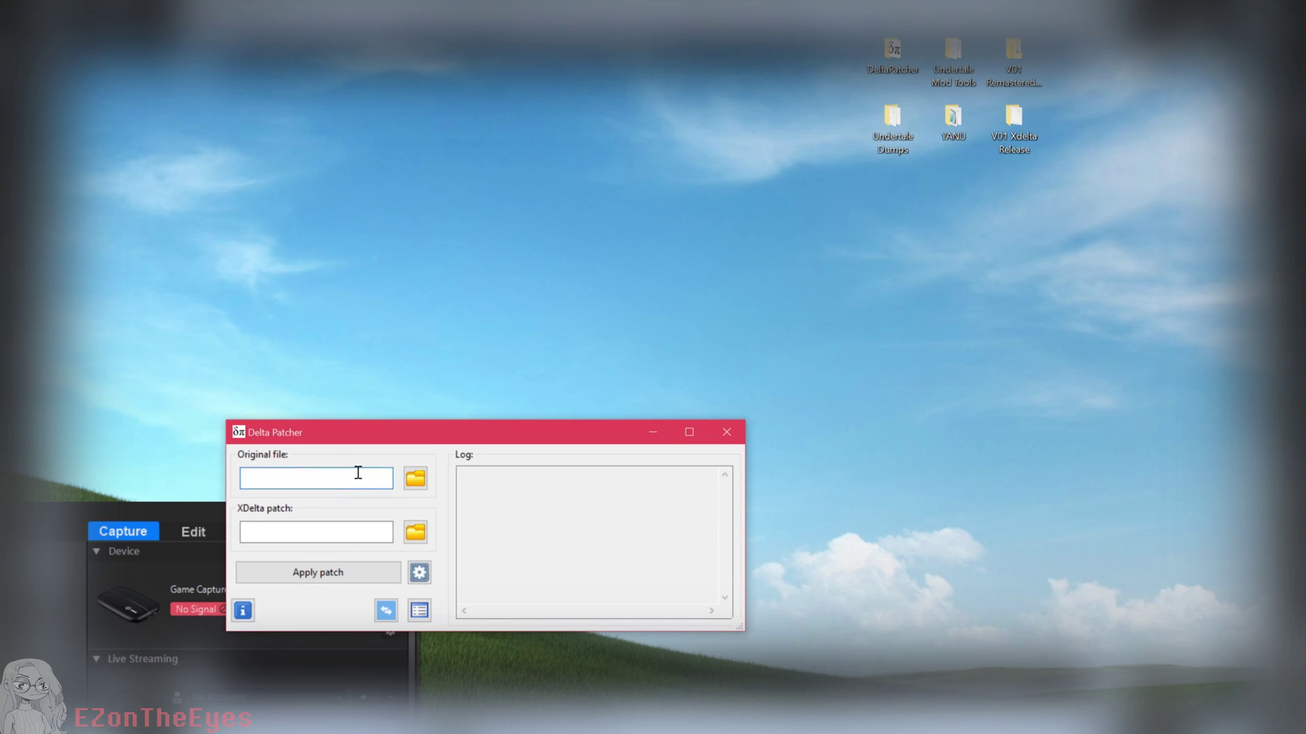
Set game.win as the original file and Undertale_Remastered_Switch_V01.xdelta as the patch.
click(414, 480)
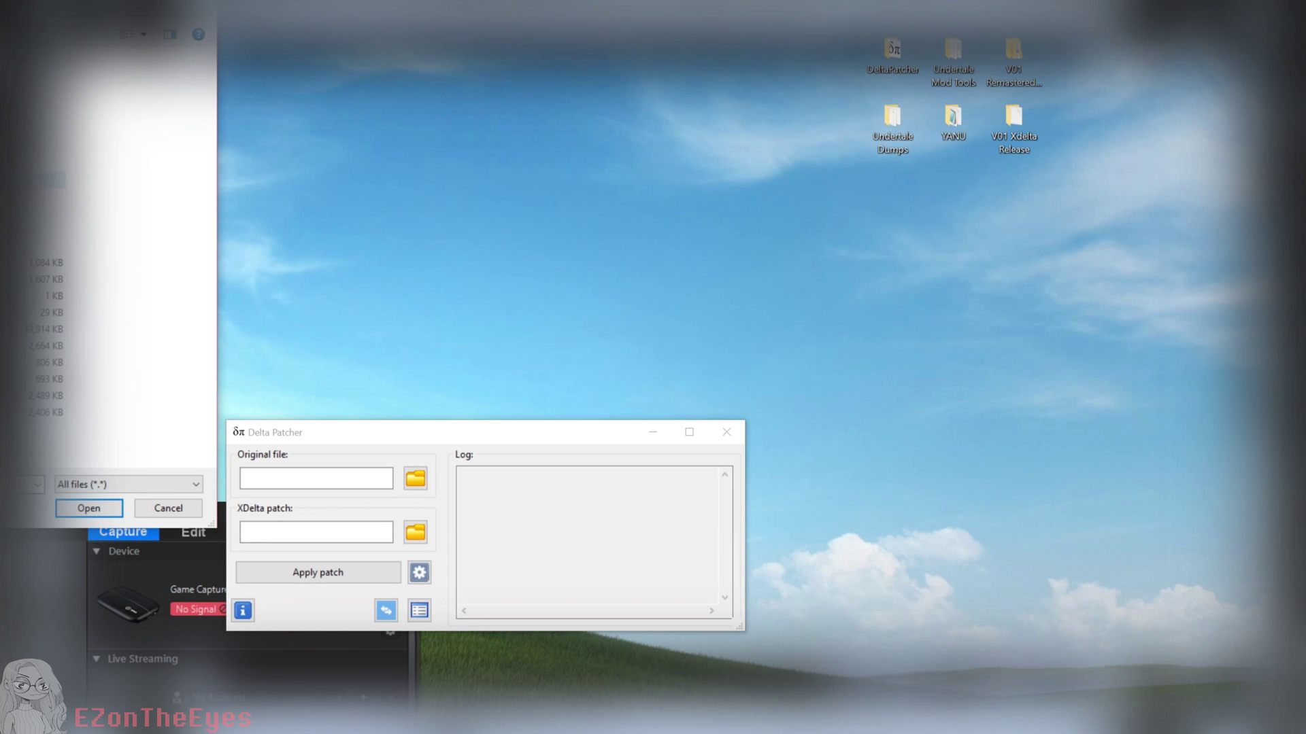
key(Return)
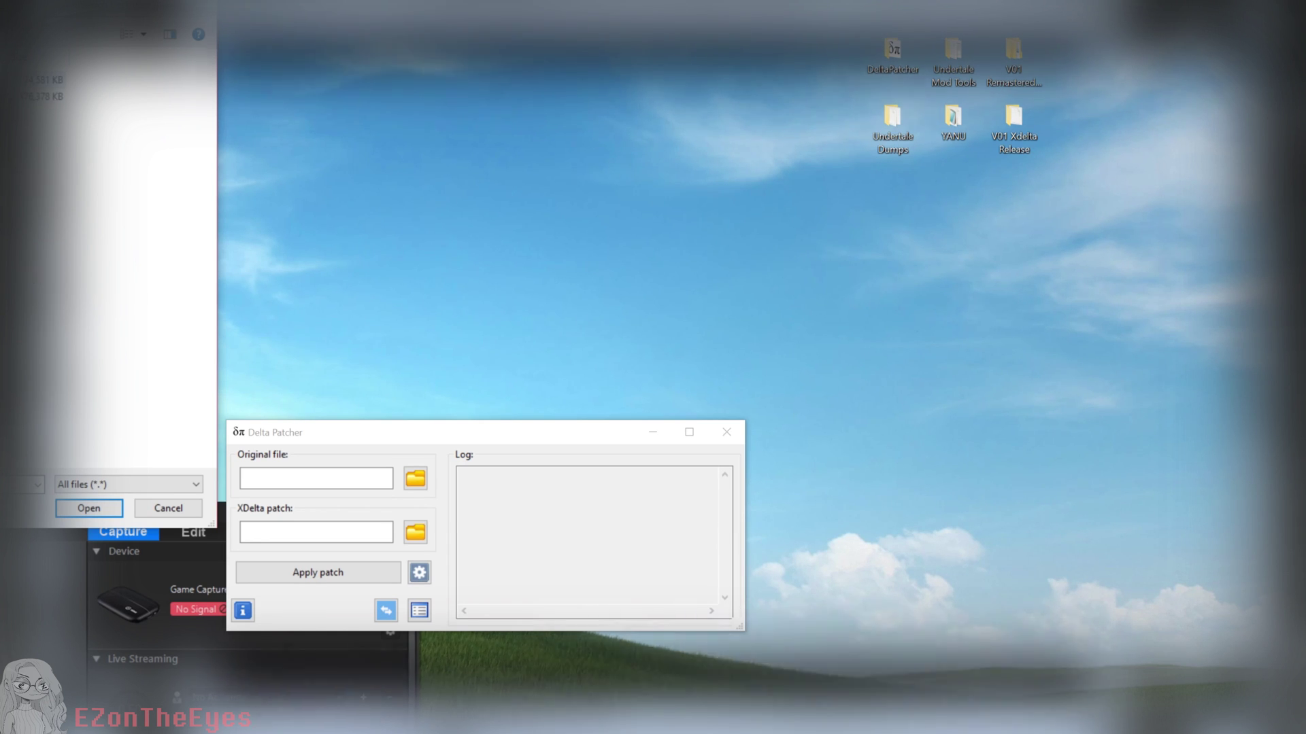
key(Return)
click(415, 533)
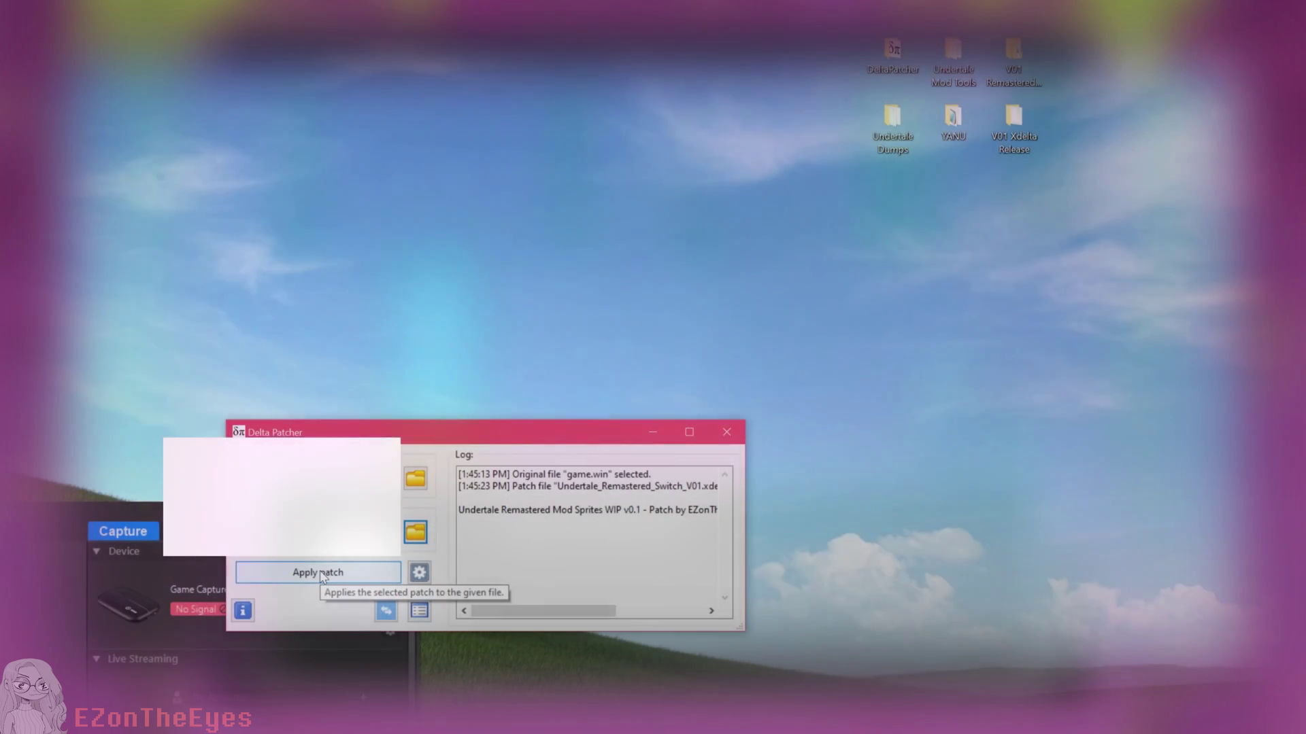
Apply the xdelta patch to game.win and dismiss the success message.
click(321, 574)
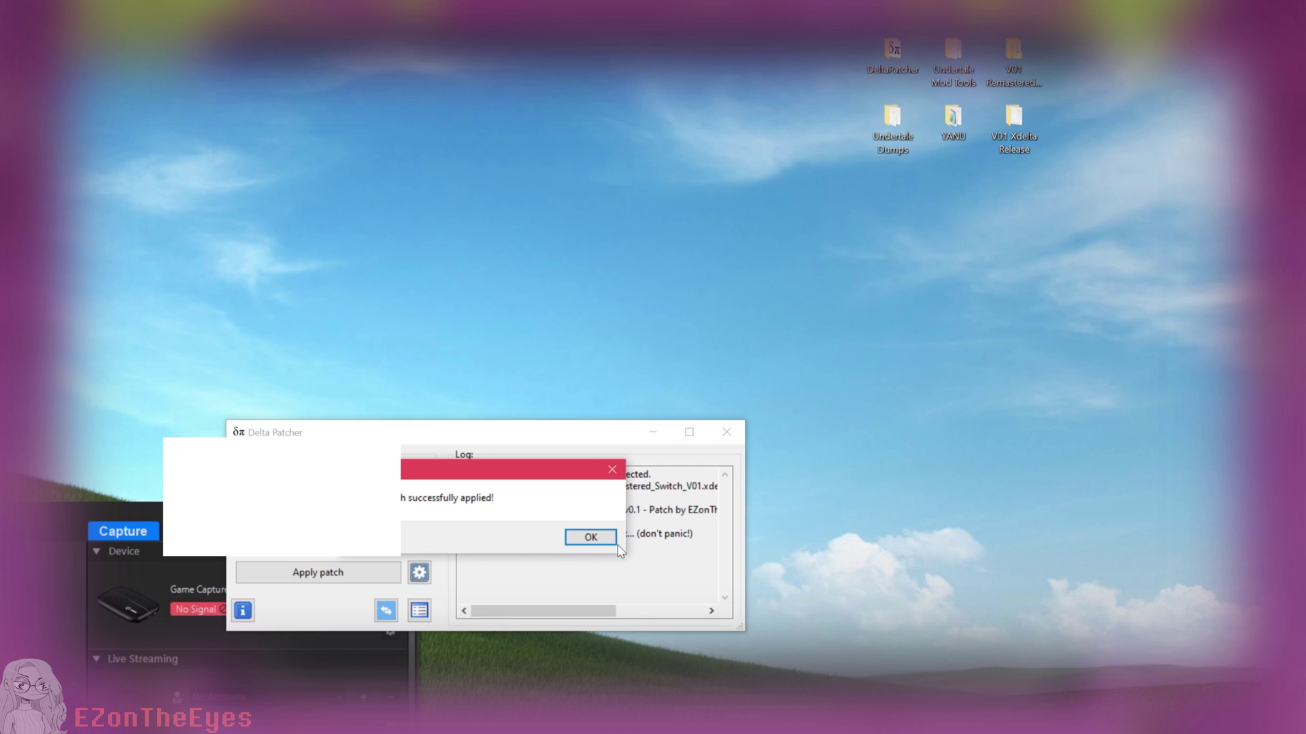
click(605, 542)
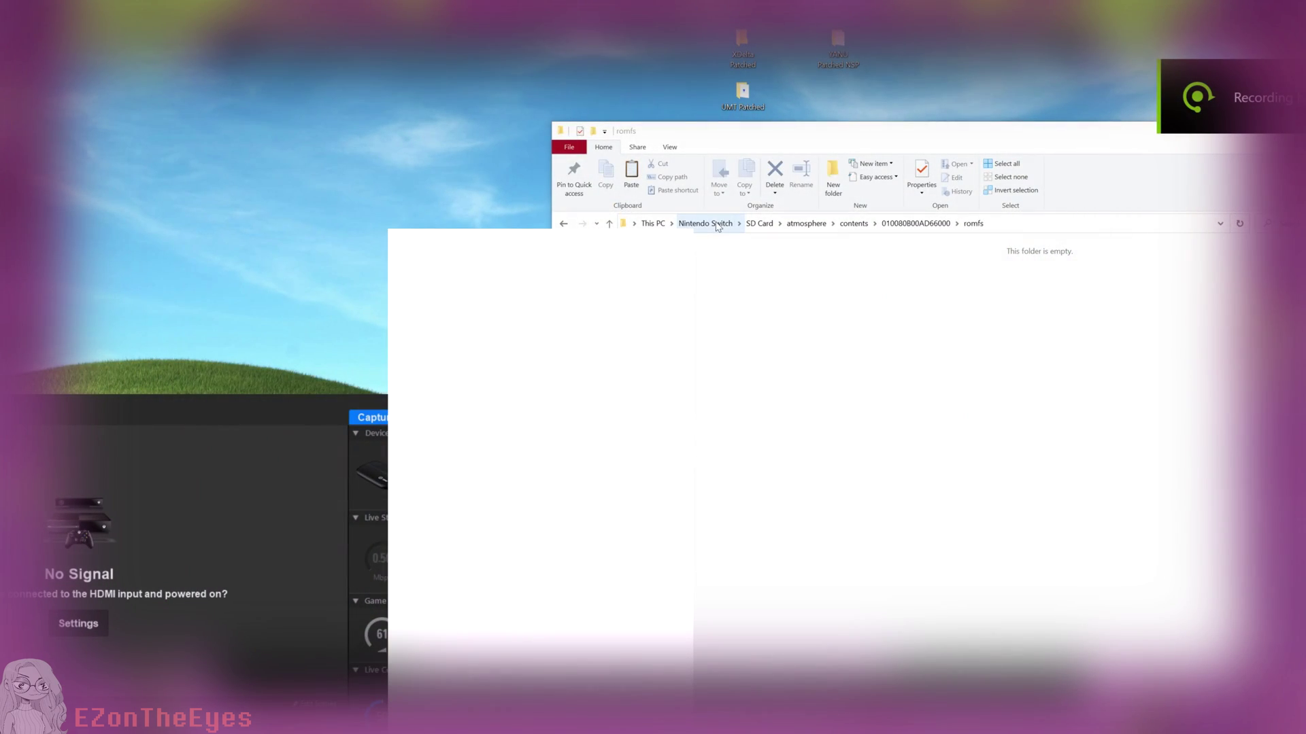
Open atmosphere/contents/010080B00AD66000/romfs on the Switch's SD Card.
click(716, 224)
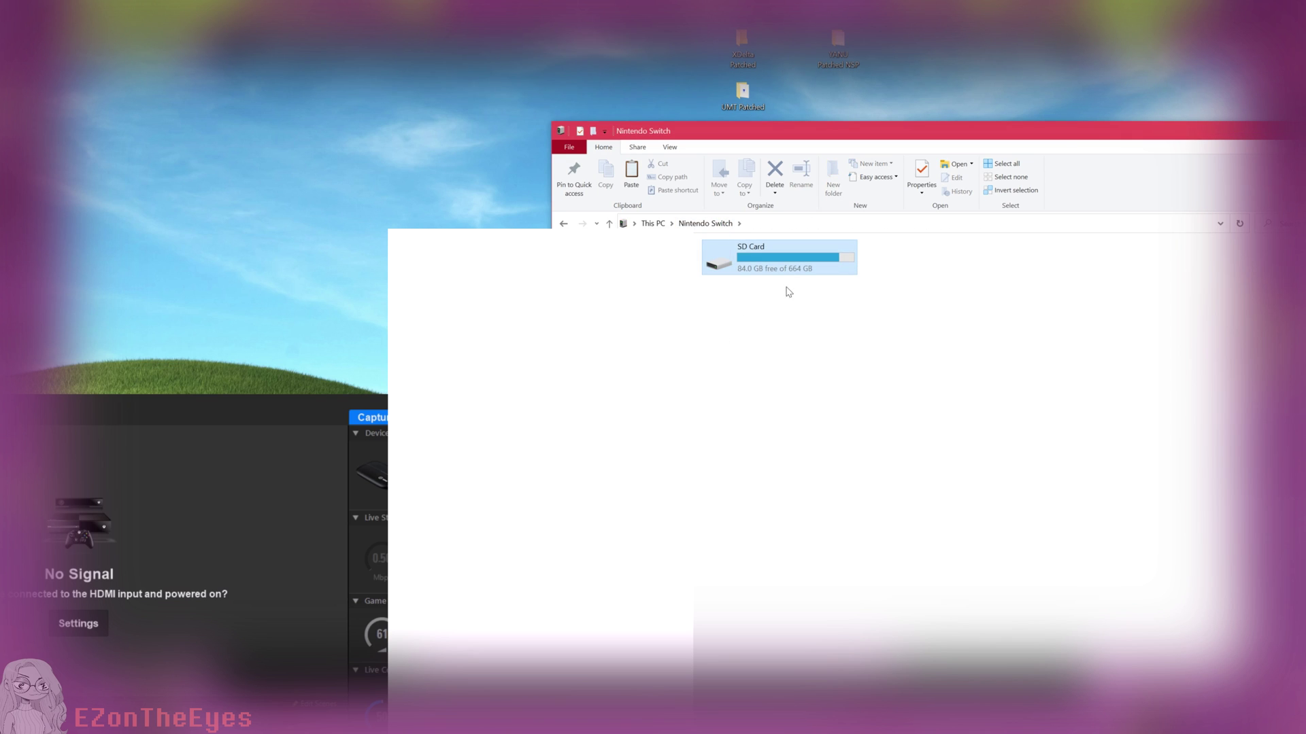
double_click(822, 267)
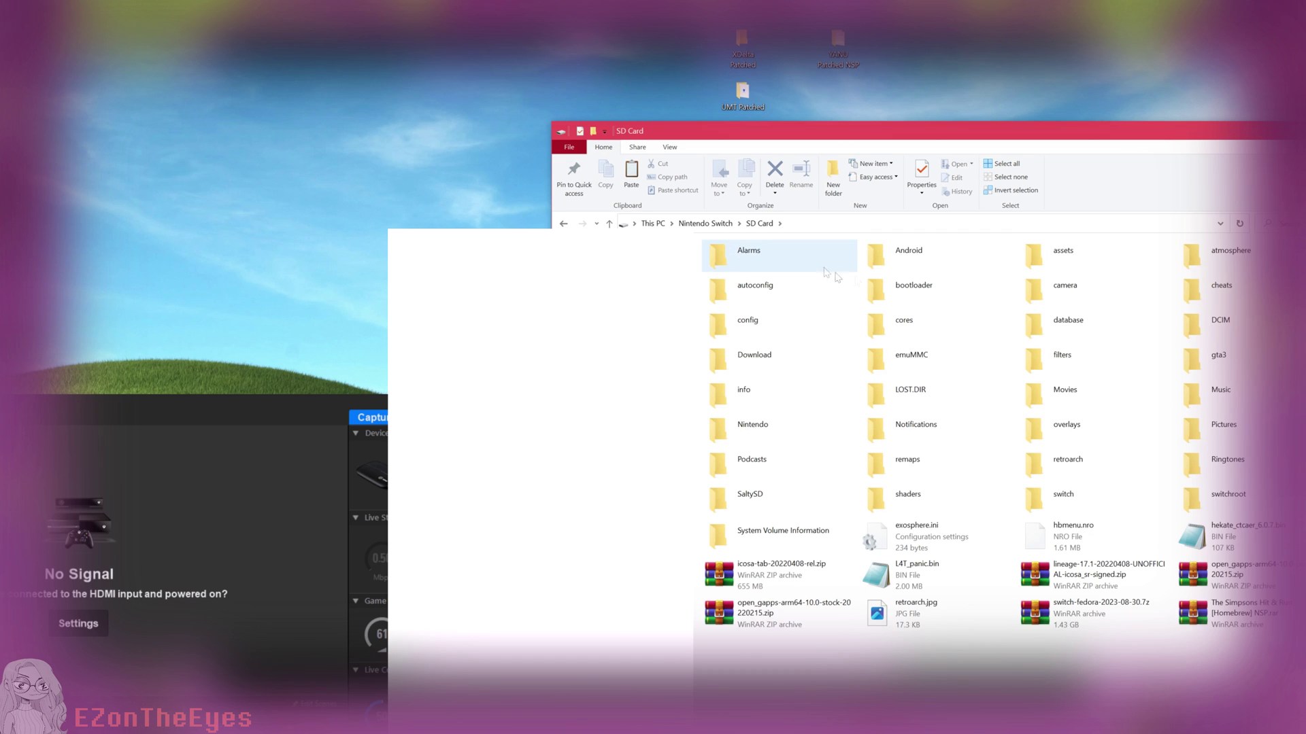
double_click(1229, 265)
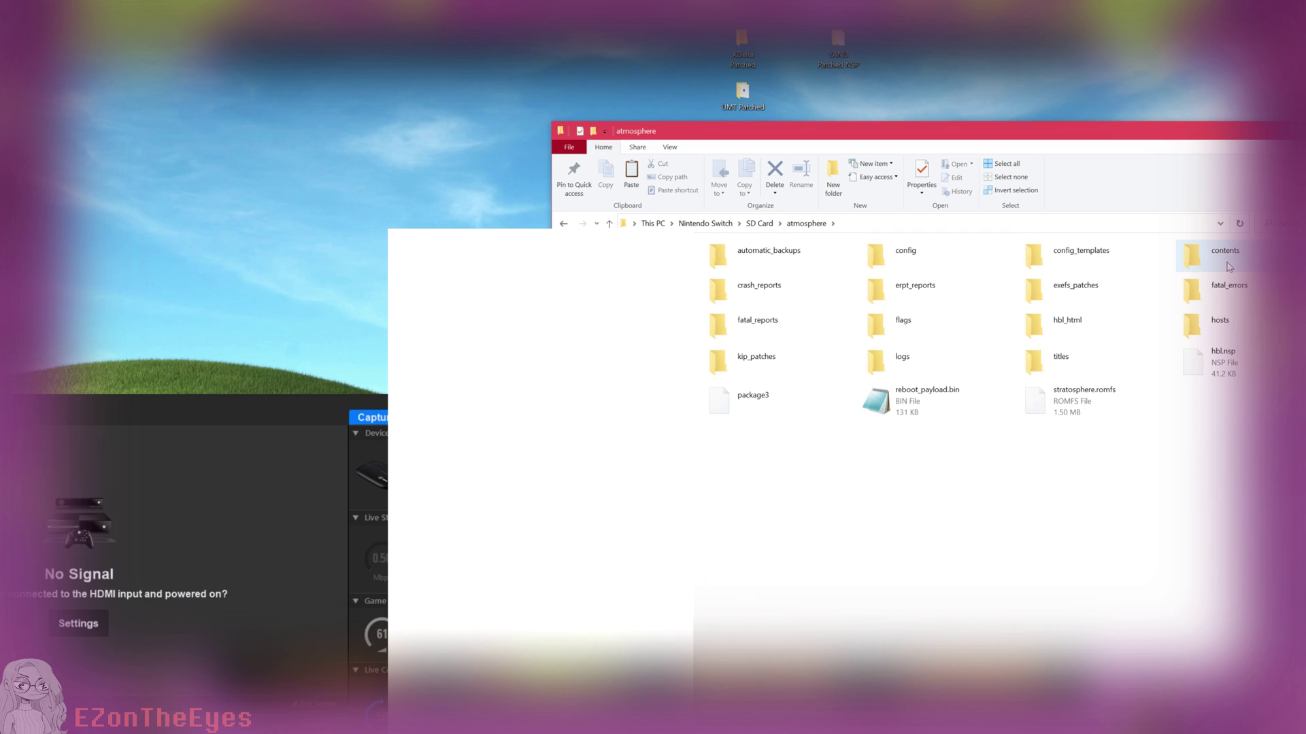
double_click(1229, 265)
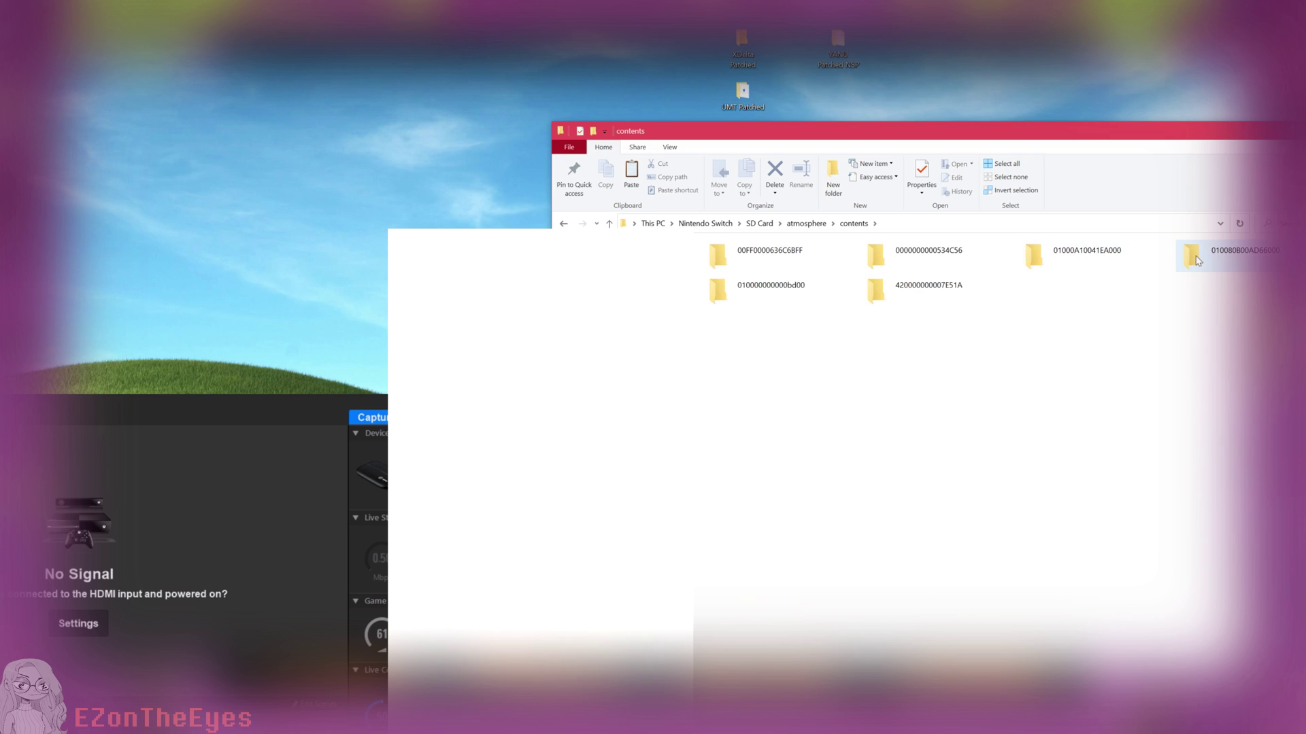
double_click(1197, 260)
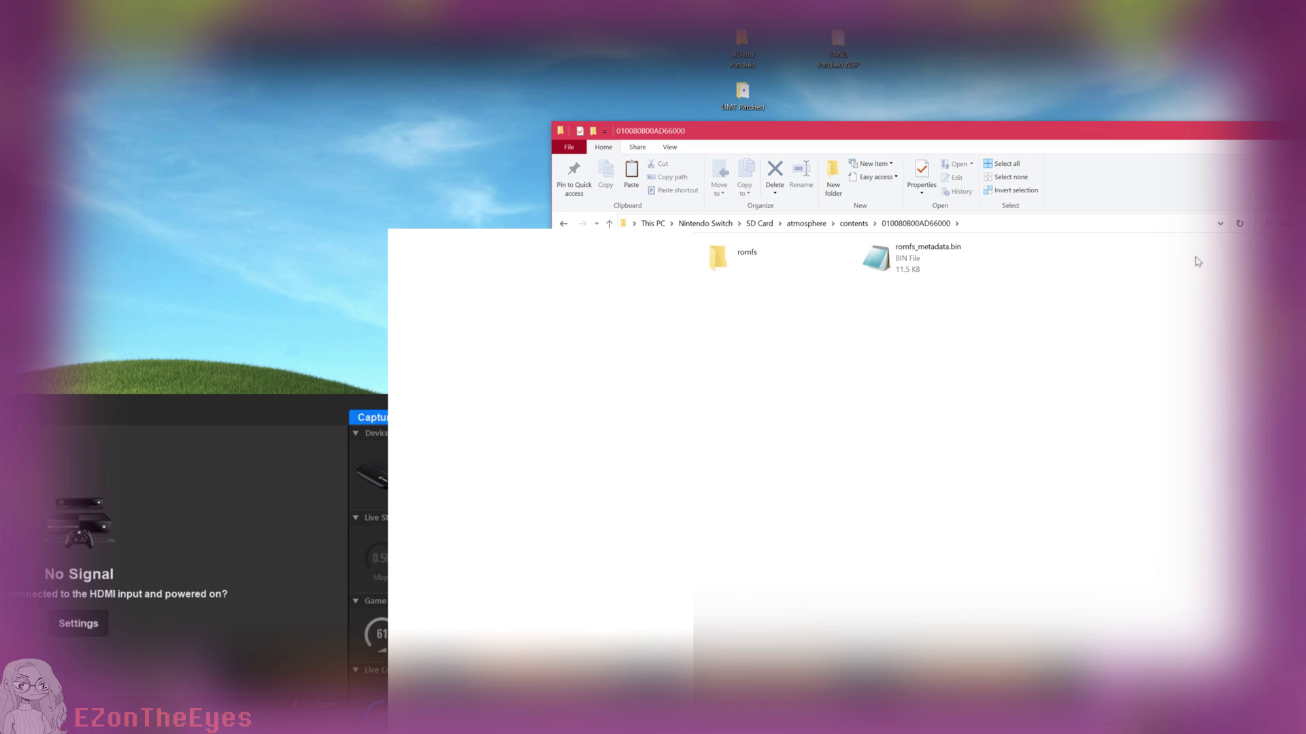
double_click(774, 275)
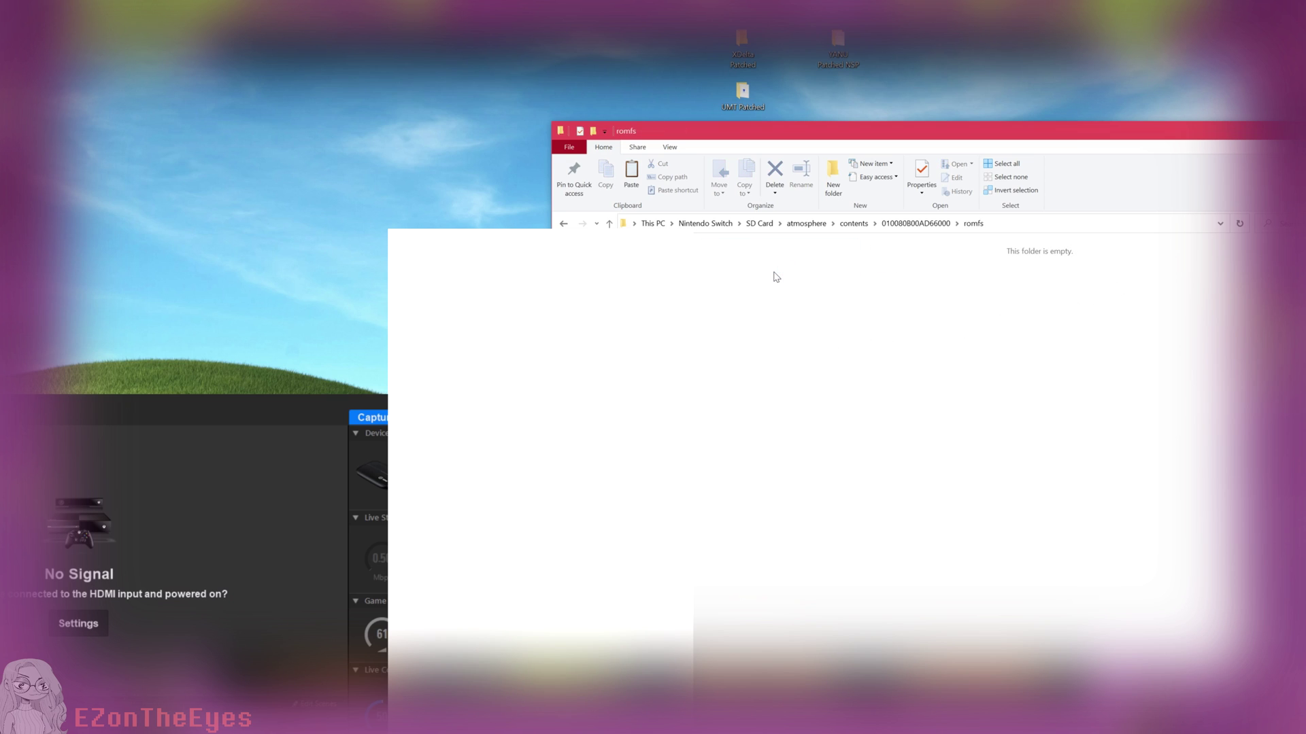
Copy the patched game.win from the XDelta Patched folder into the romfs folder.
key(alt+Tab)
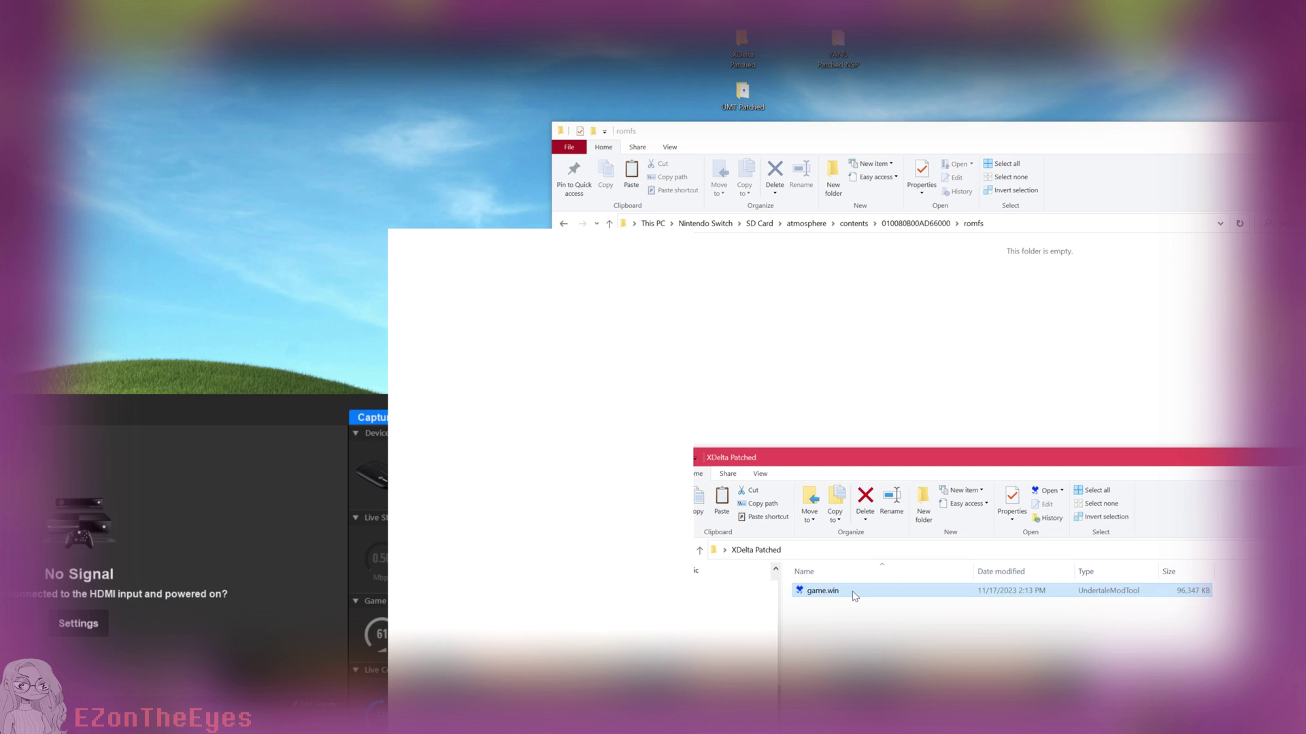
drag(855, 596, 941, 333)
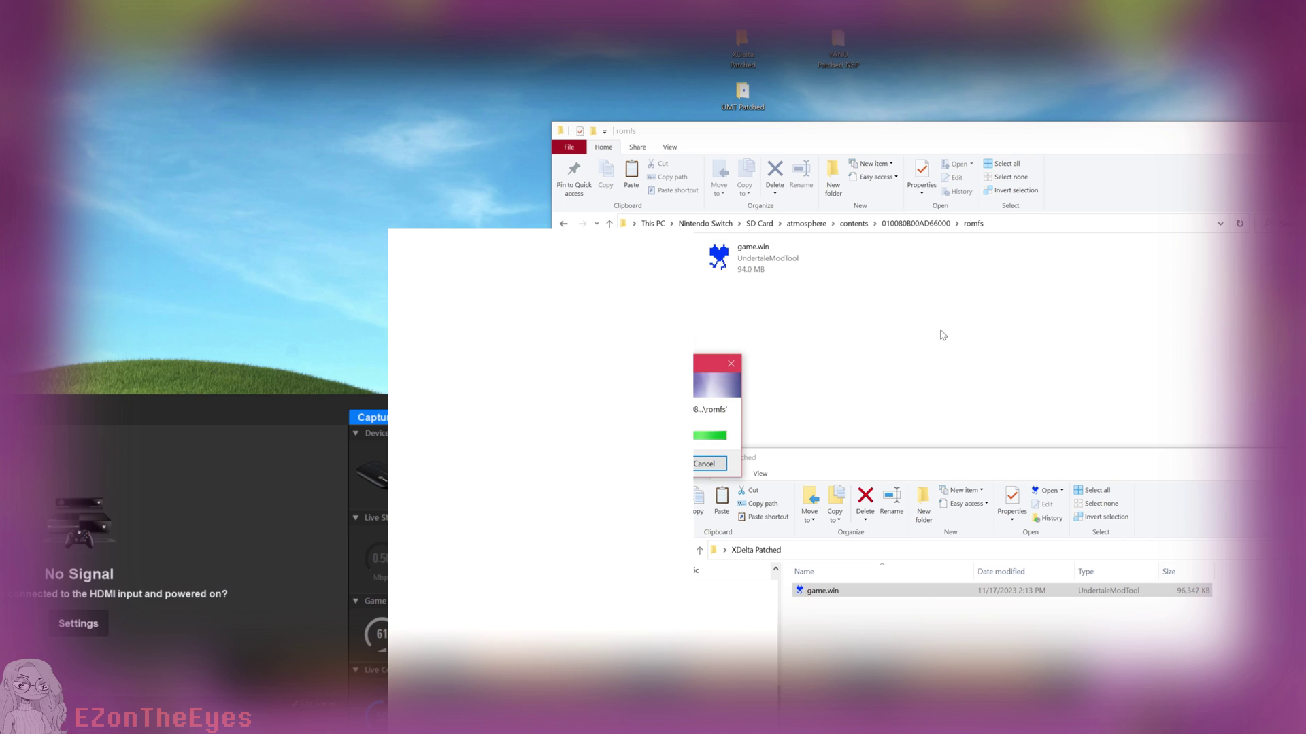
click(943, 334)
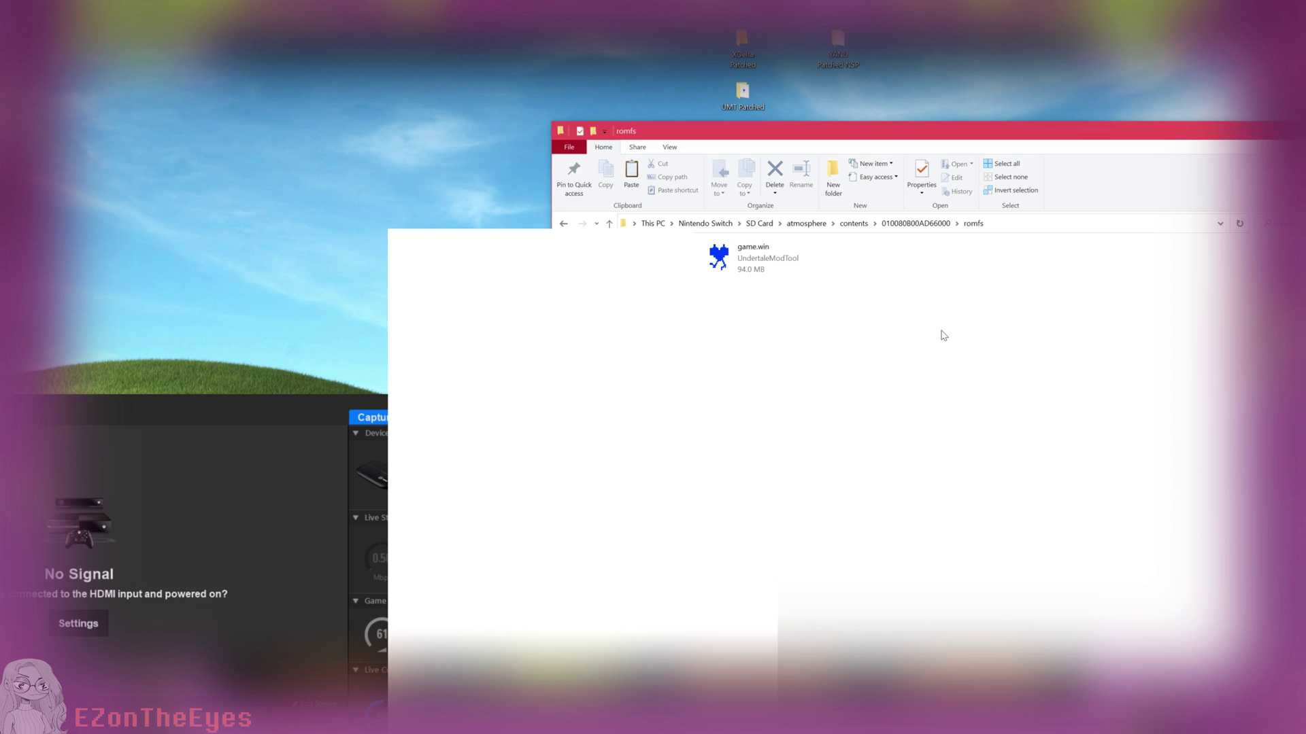
Go back up to the SD card's top level and close both Explorer windows.
click(808, 228)
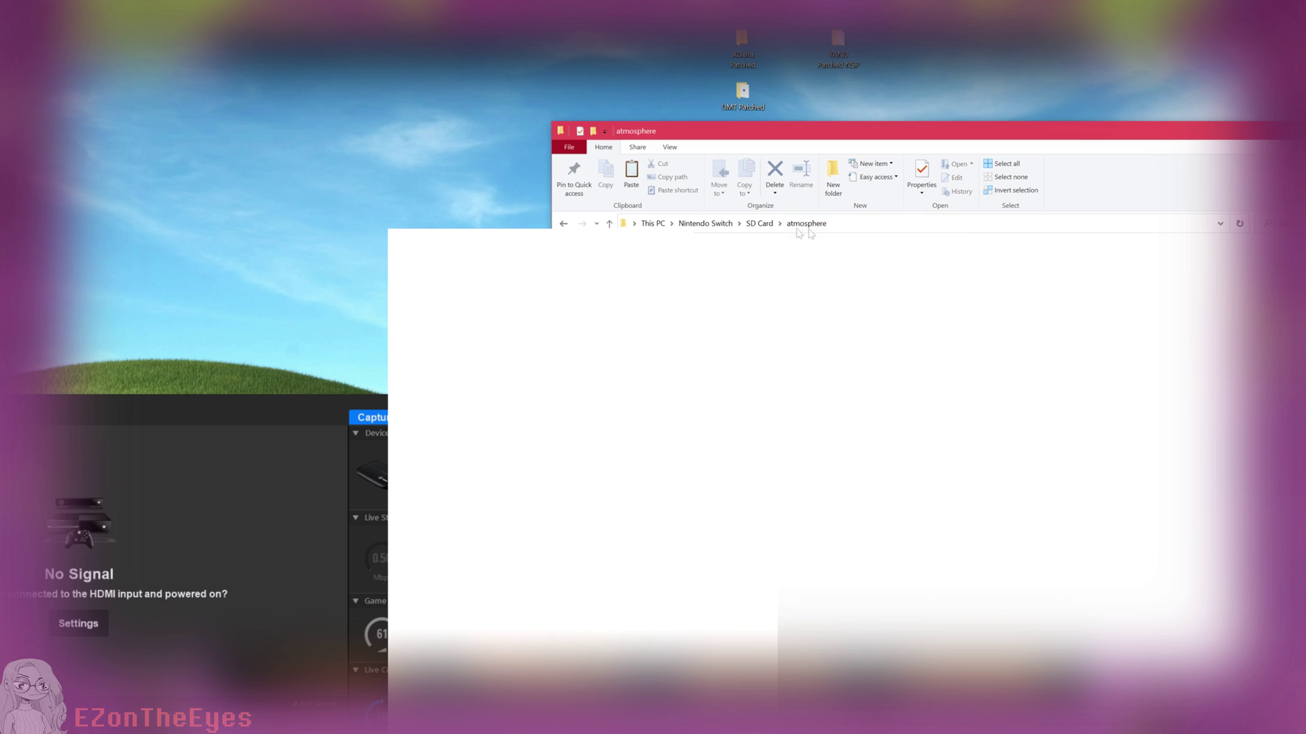
click(758, 228)
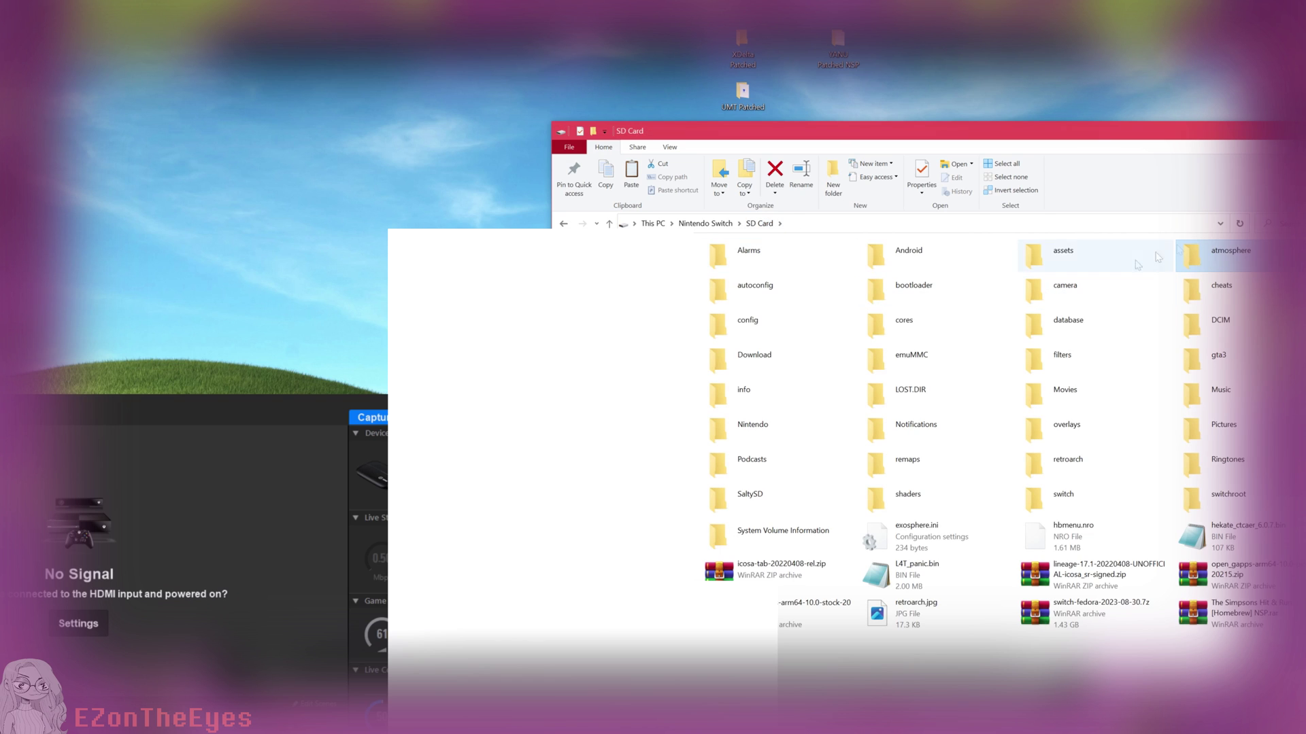
key(ctrl+w)
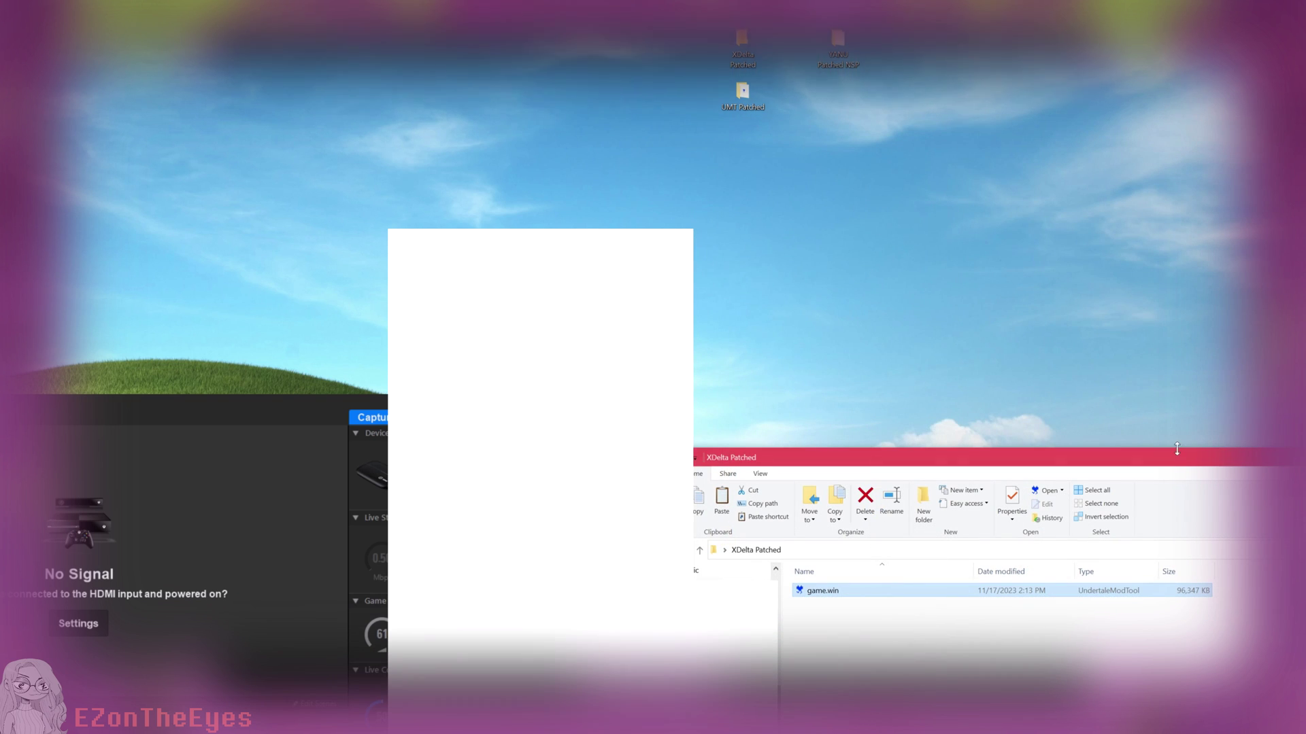
drag(1180, 461, 944, 219)
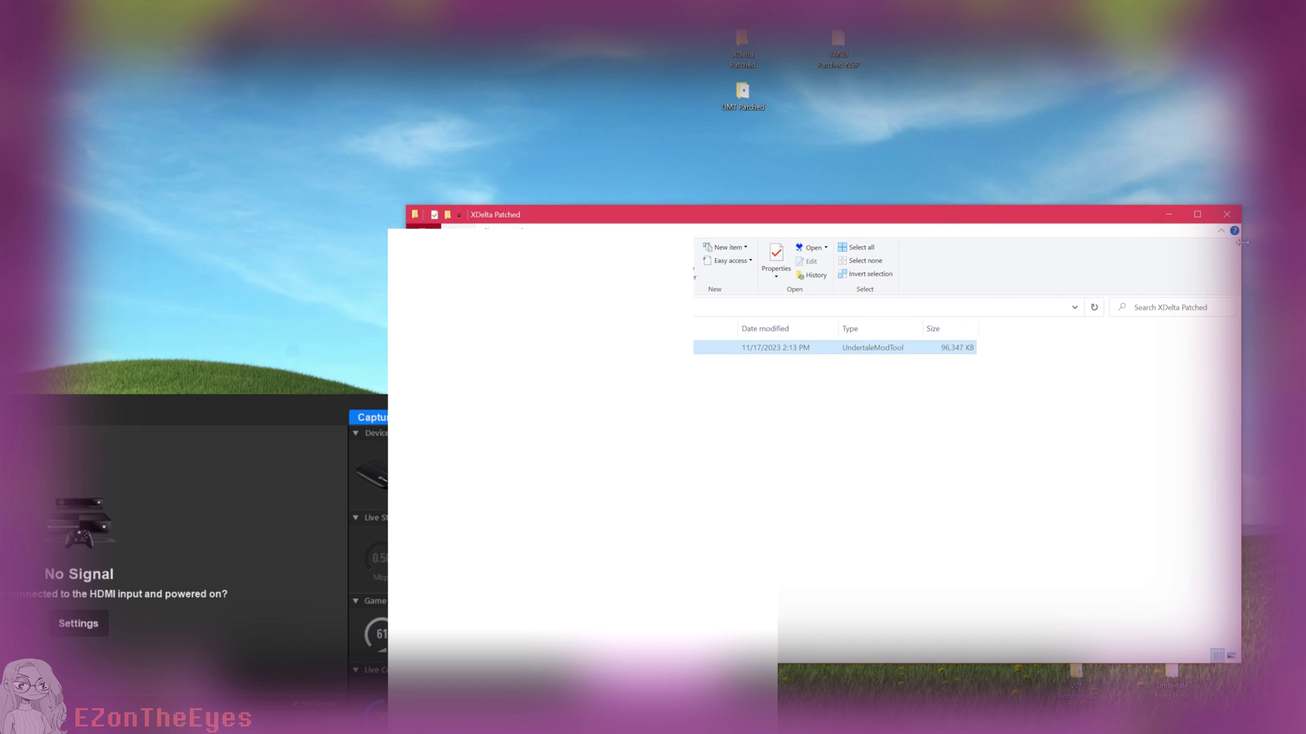
click(1227, 214)
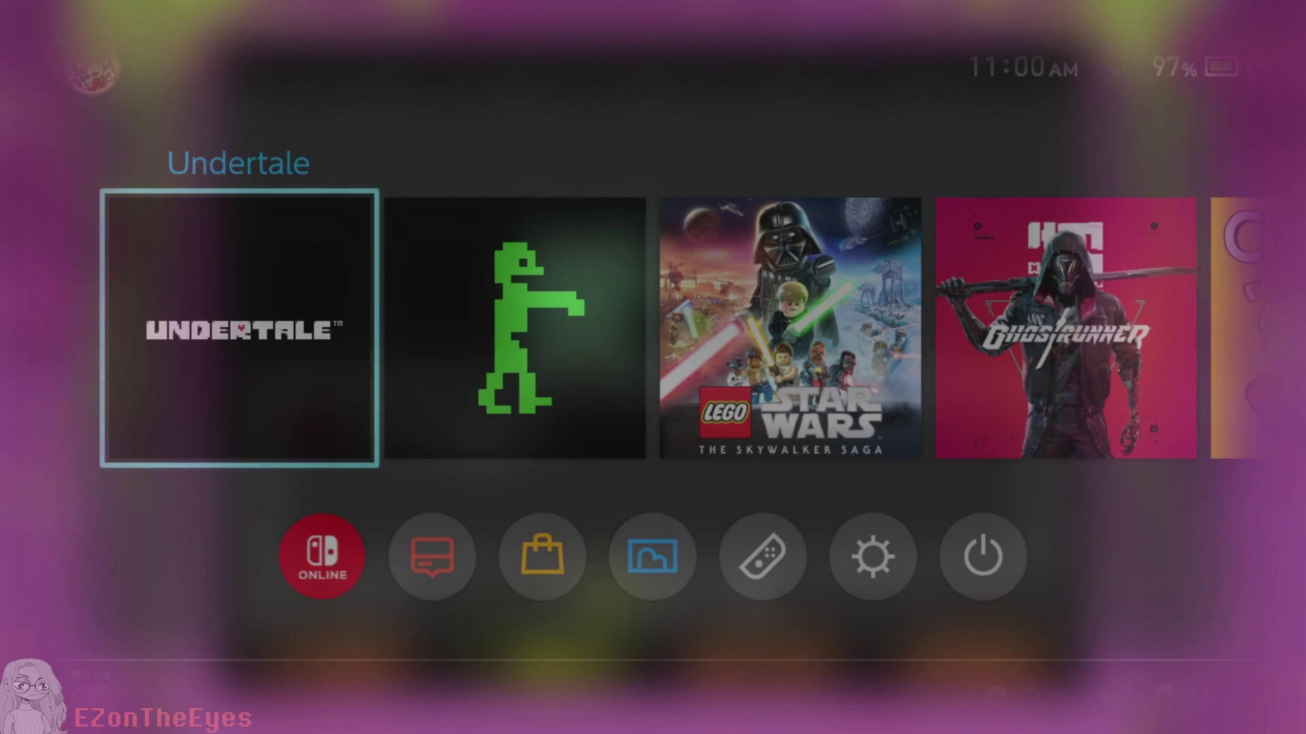
Launch patched Undertale, use ACT > Check on Lesser Dog, and dodge its attack.
key(Return)
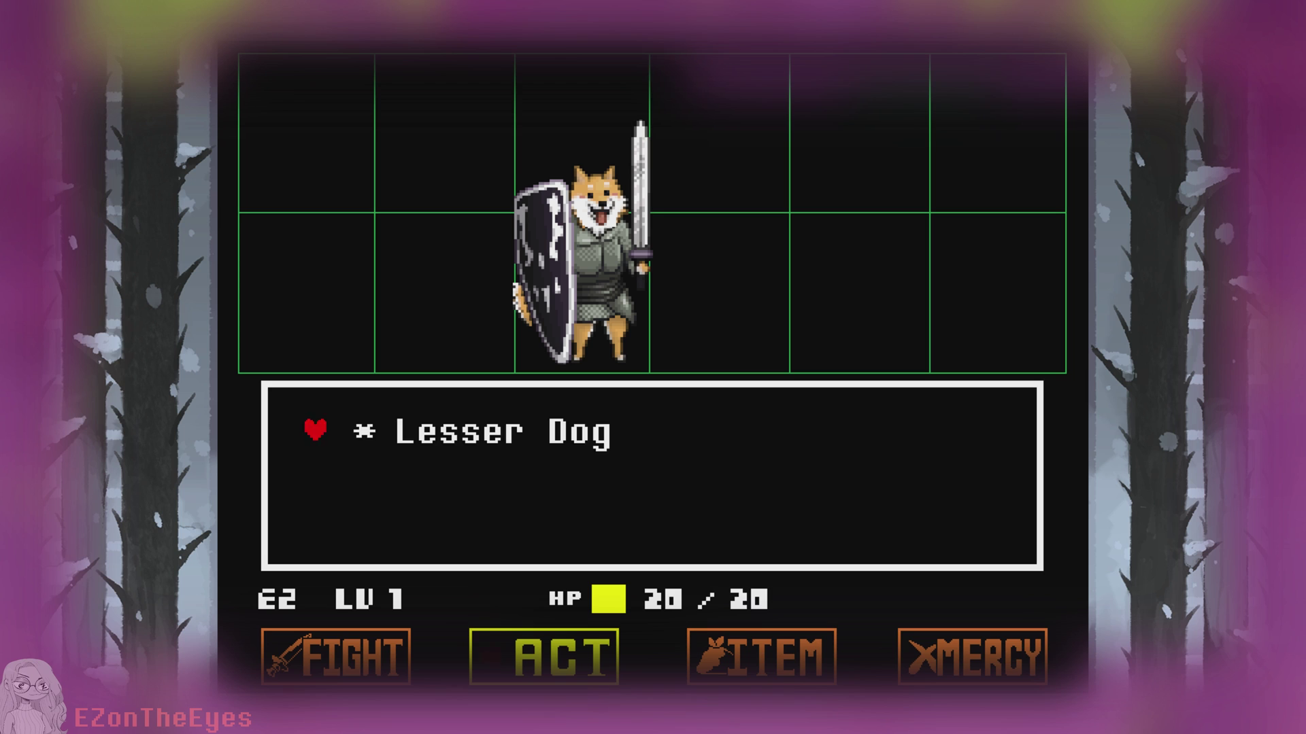
key(z)
key(z)
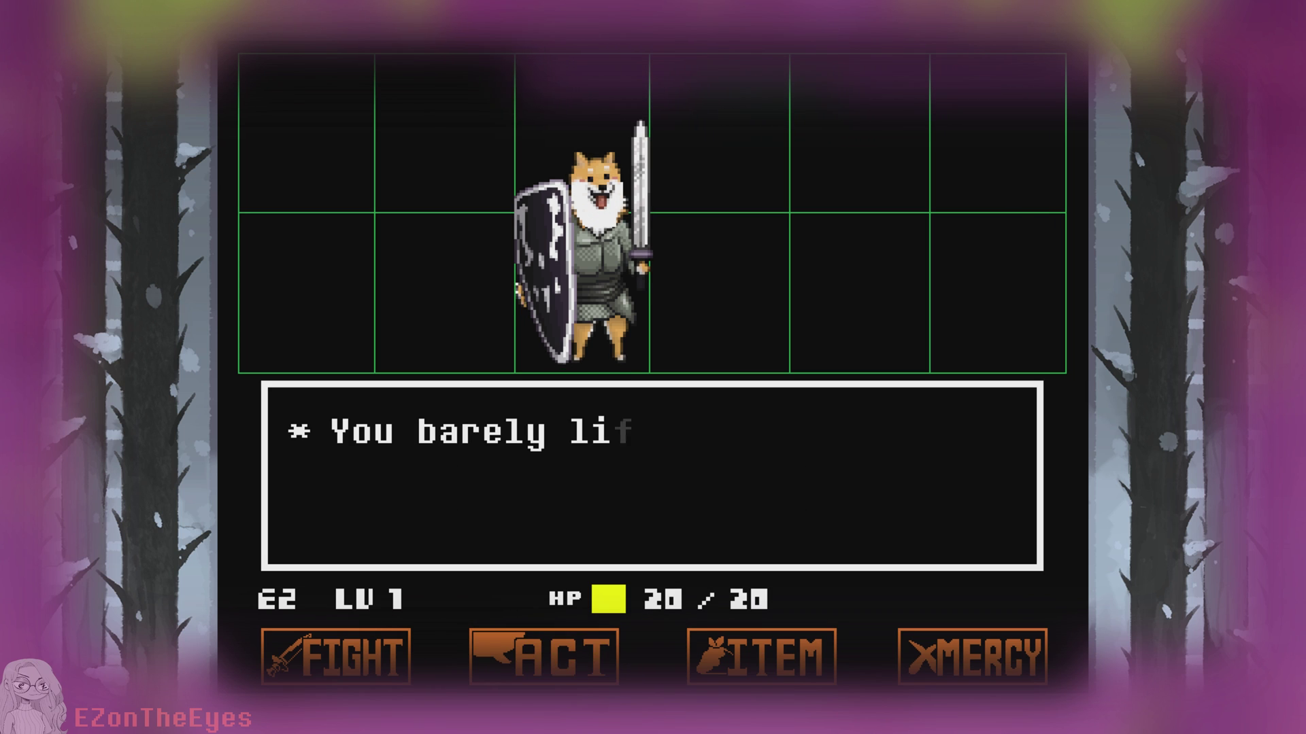
key(z)
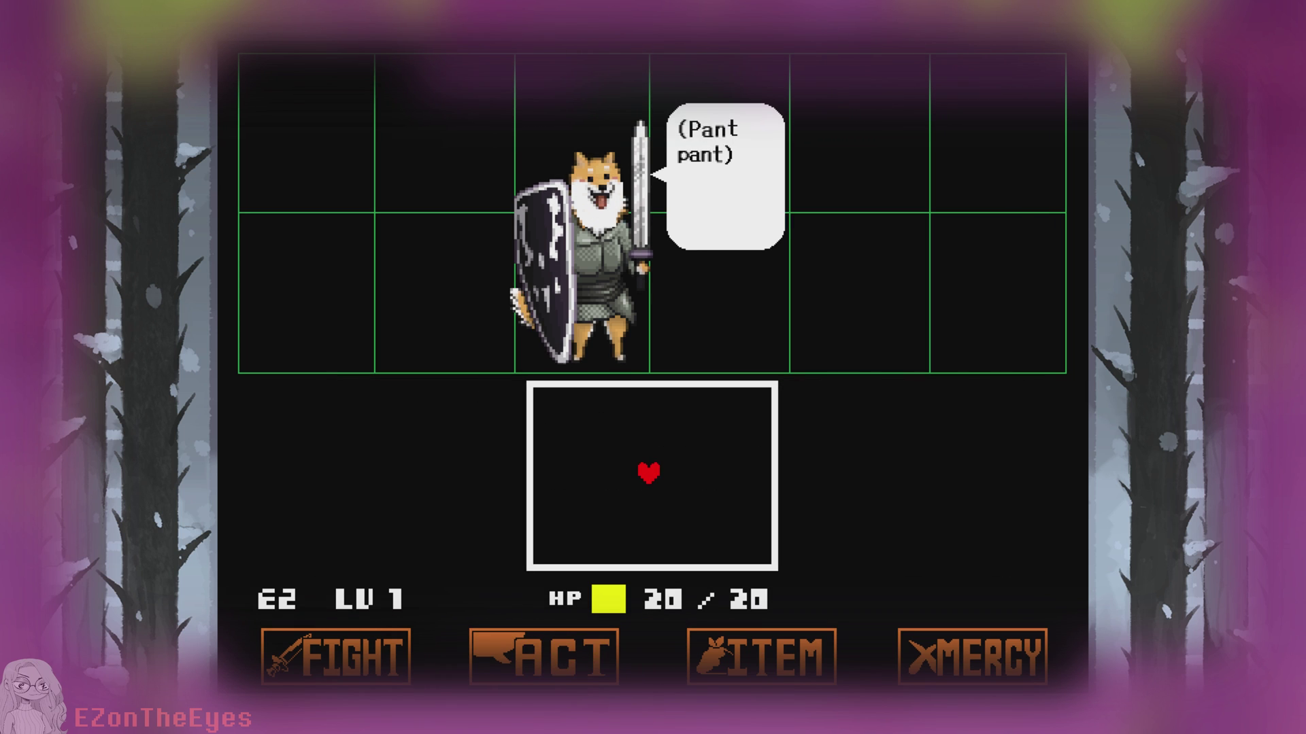
key(z)
key(Left)
key(Right)
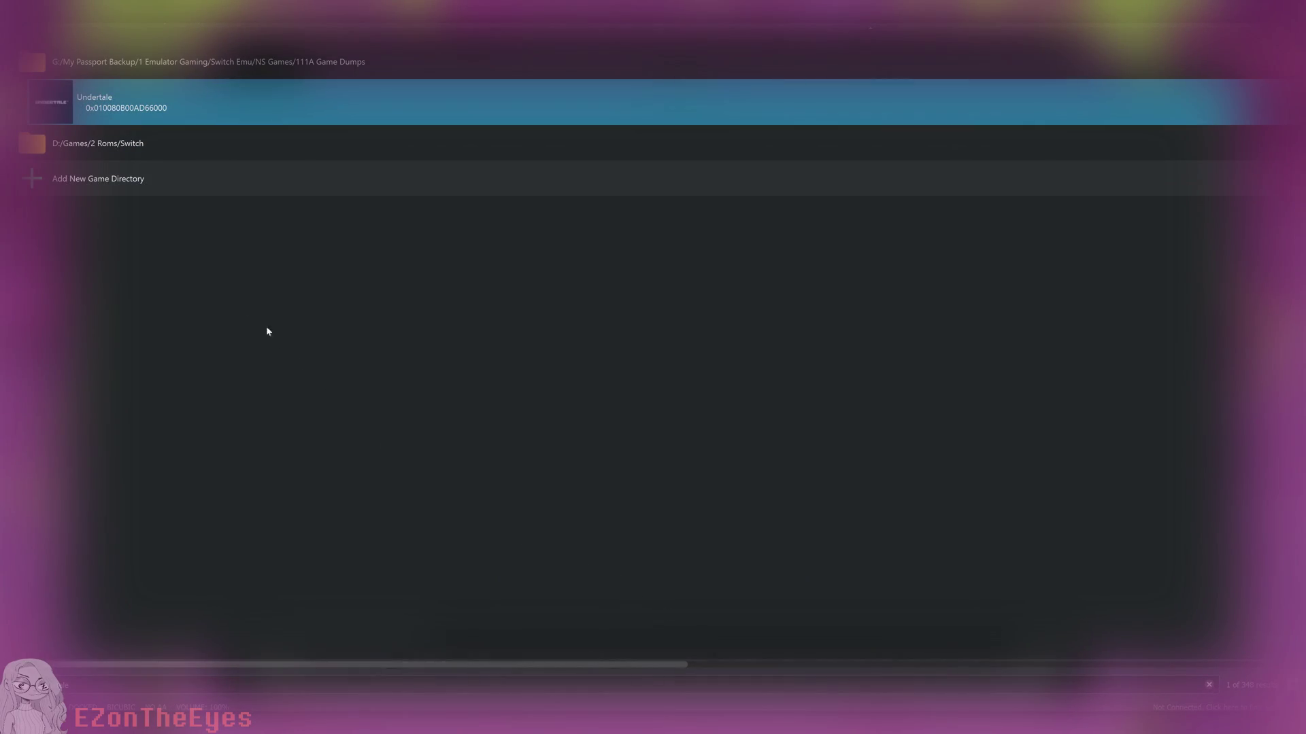
Open Undertale's mod data folder, load/010080B00AD66000, from yuzu's game list context menu.
right_click(169, 111)
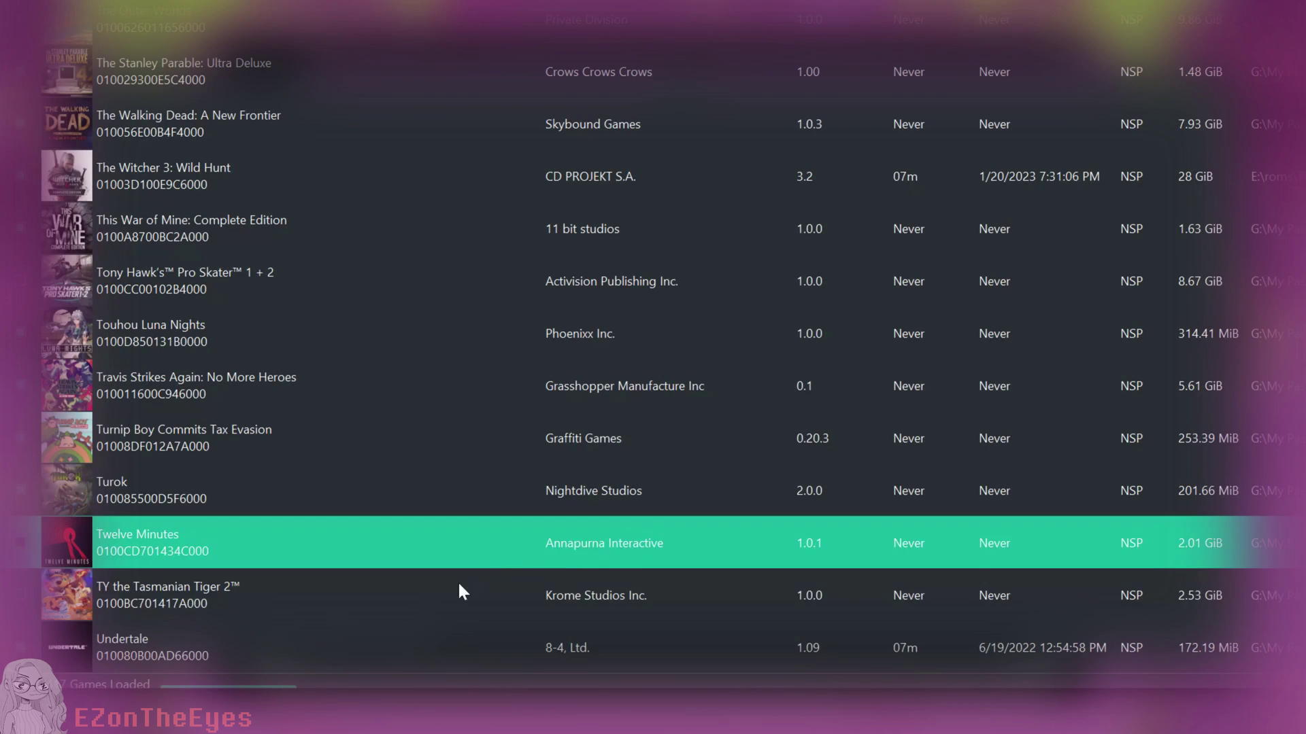
click(310, 642)
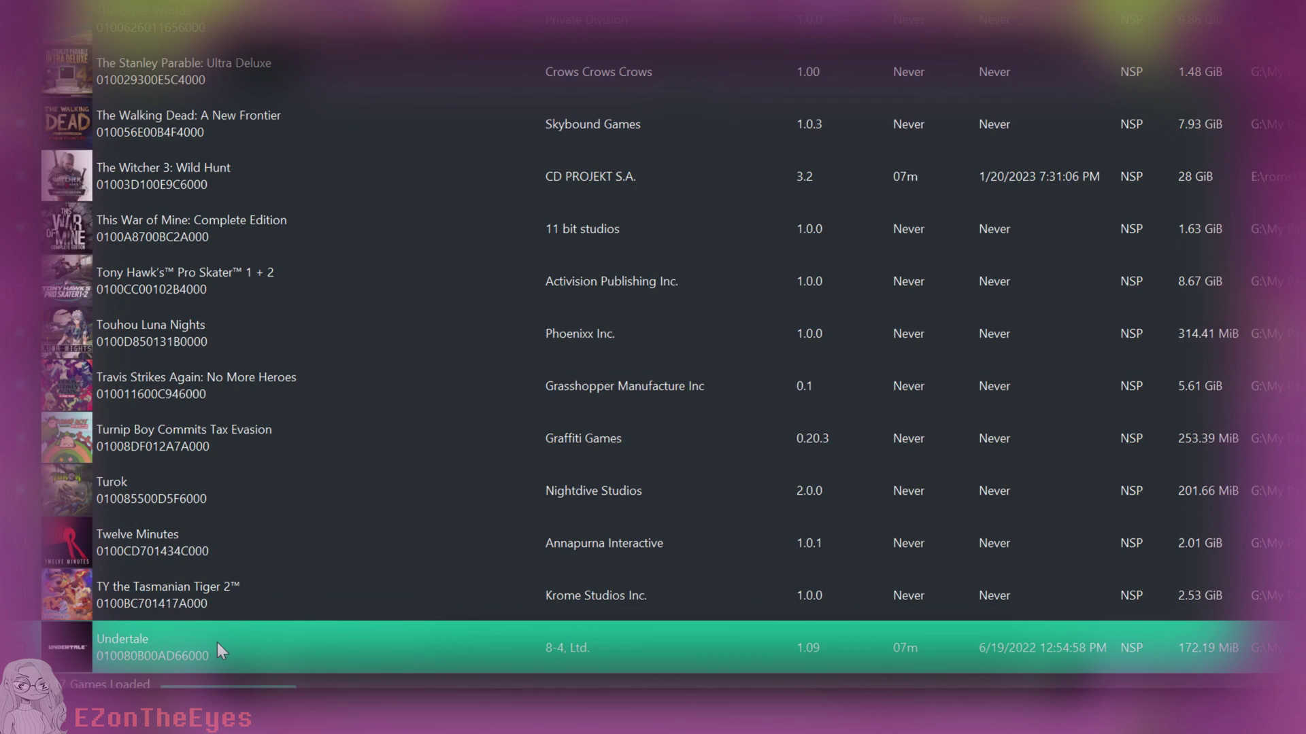
right_click(170, 635)
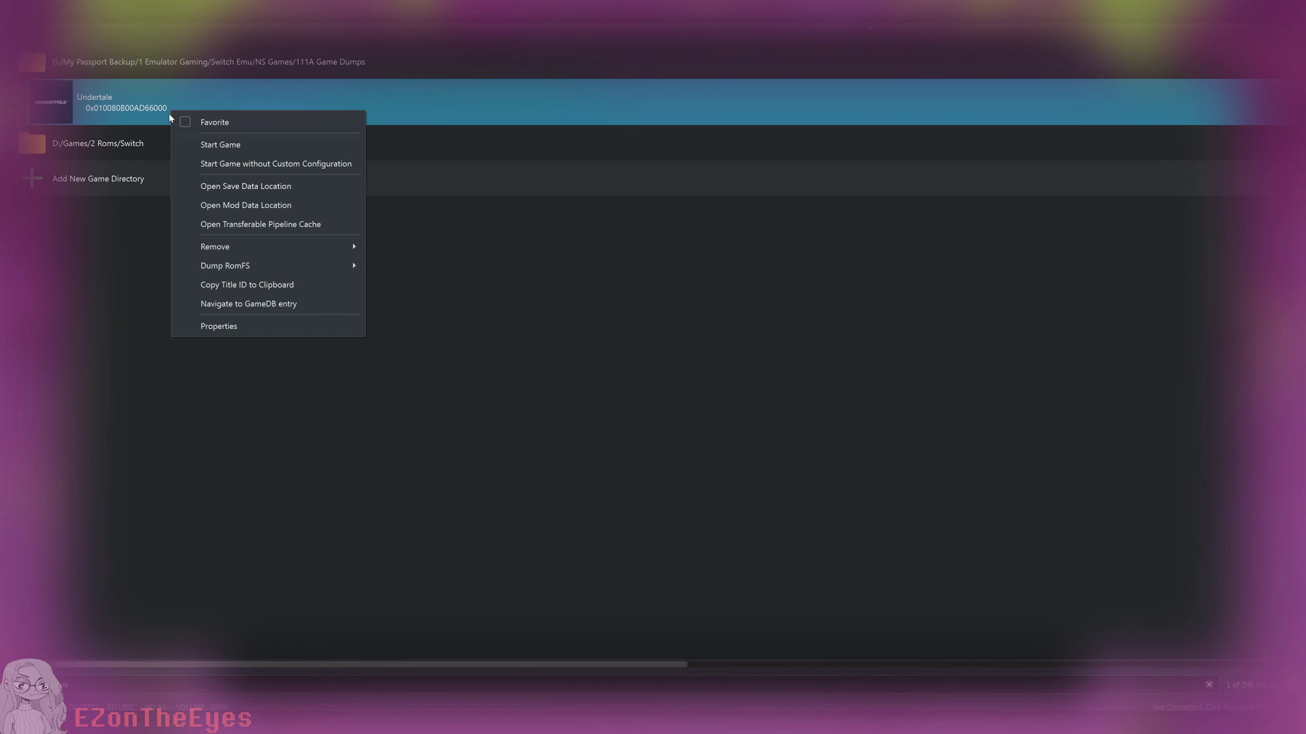
click(237, 204)
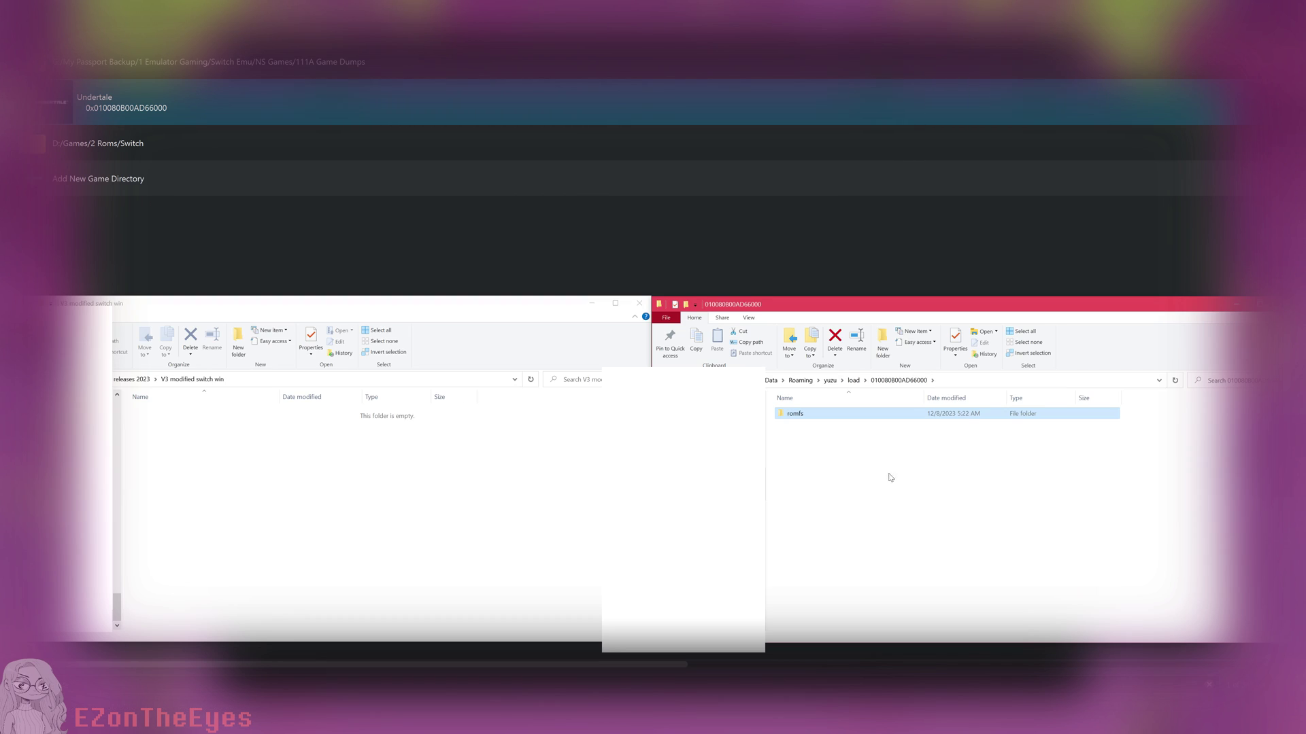
Paste the romfs folder into the V3 modified switch win folder and close that window.
click(353, 438)
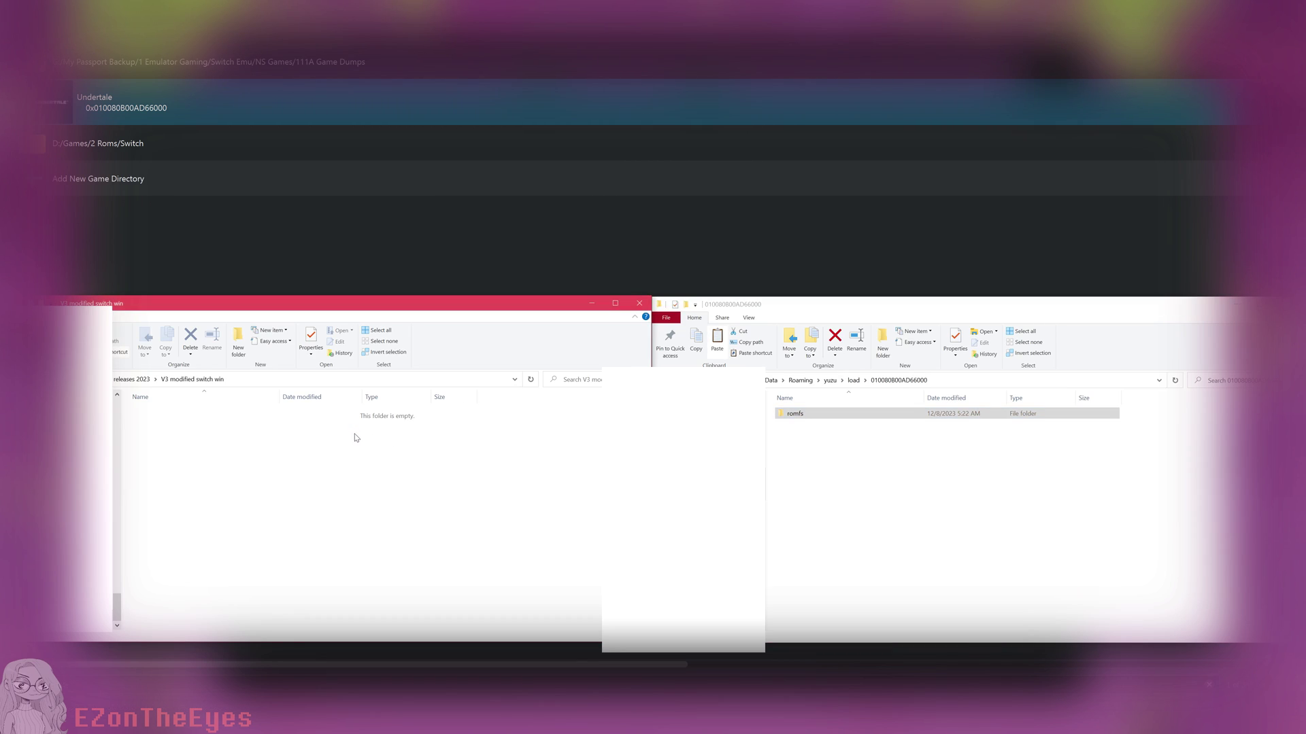
key(ctrl+v)
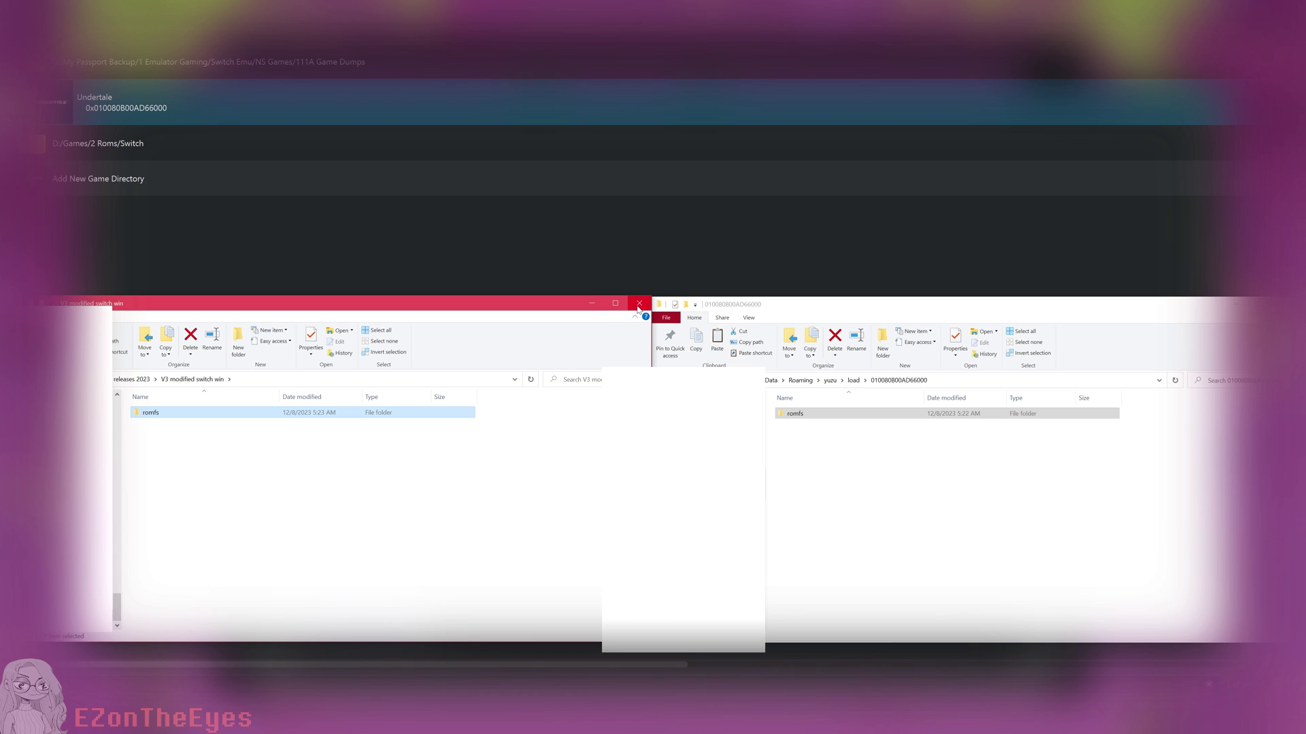
click(638, 304)
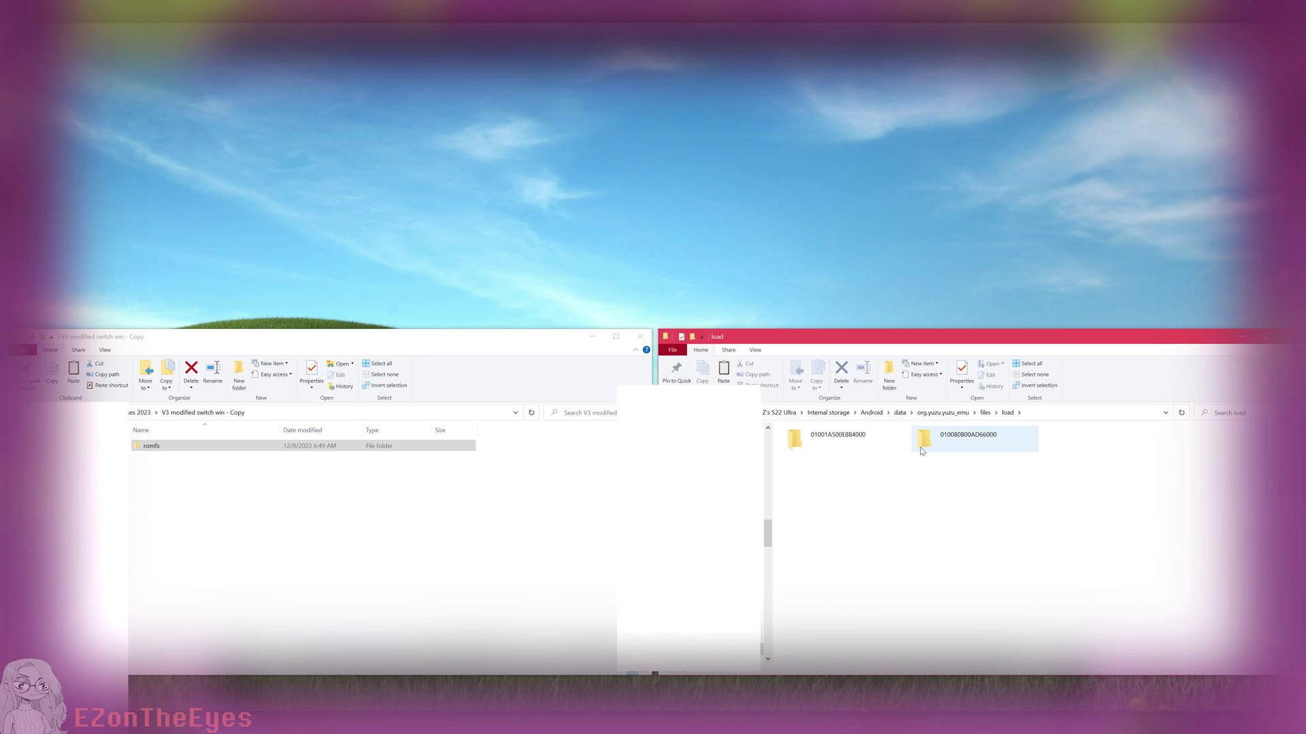
Copy the romfs folder into the phone's yuzu load/010080B00AD66000 folder.
double_click(920, 449)
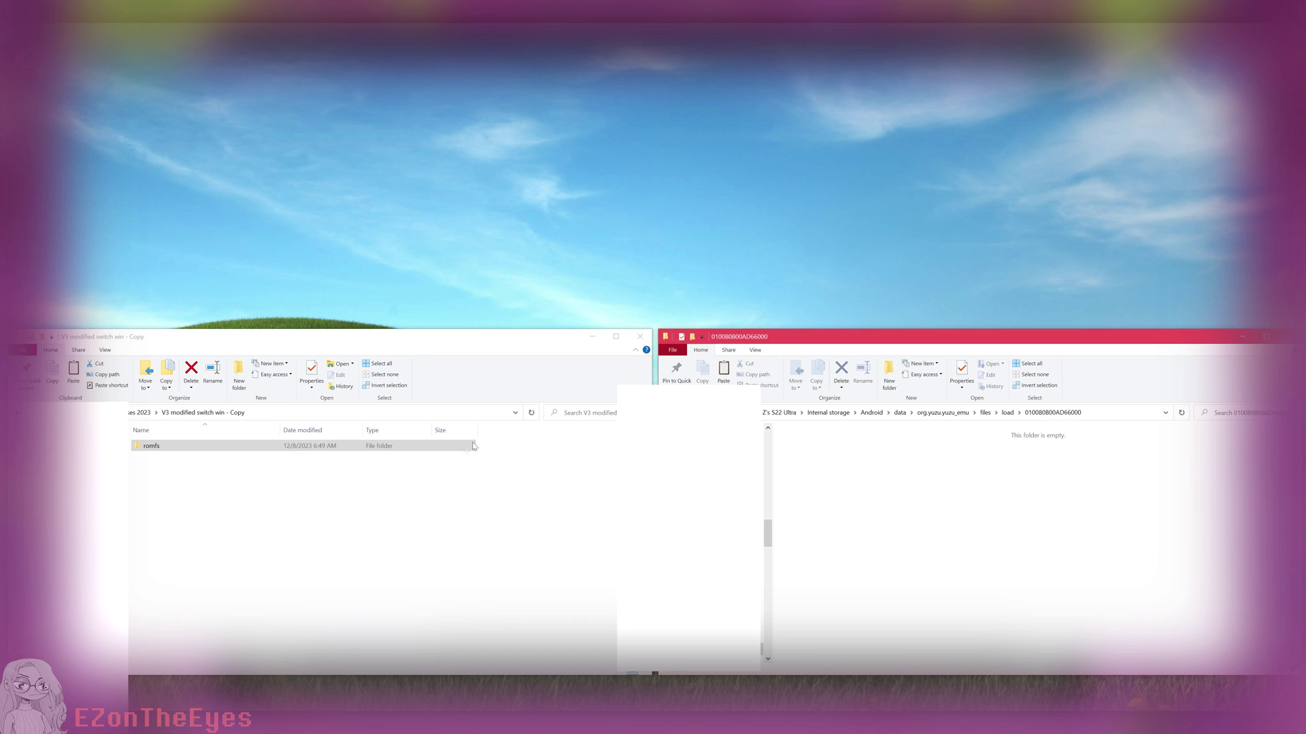
click(420, 450)
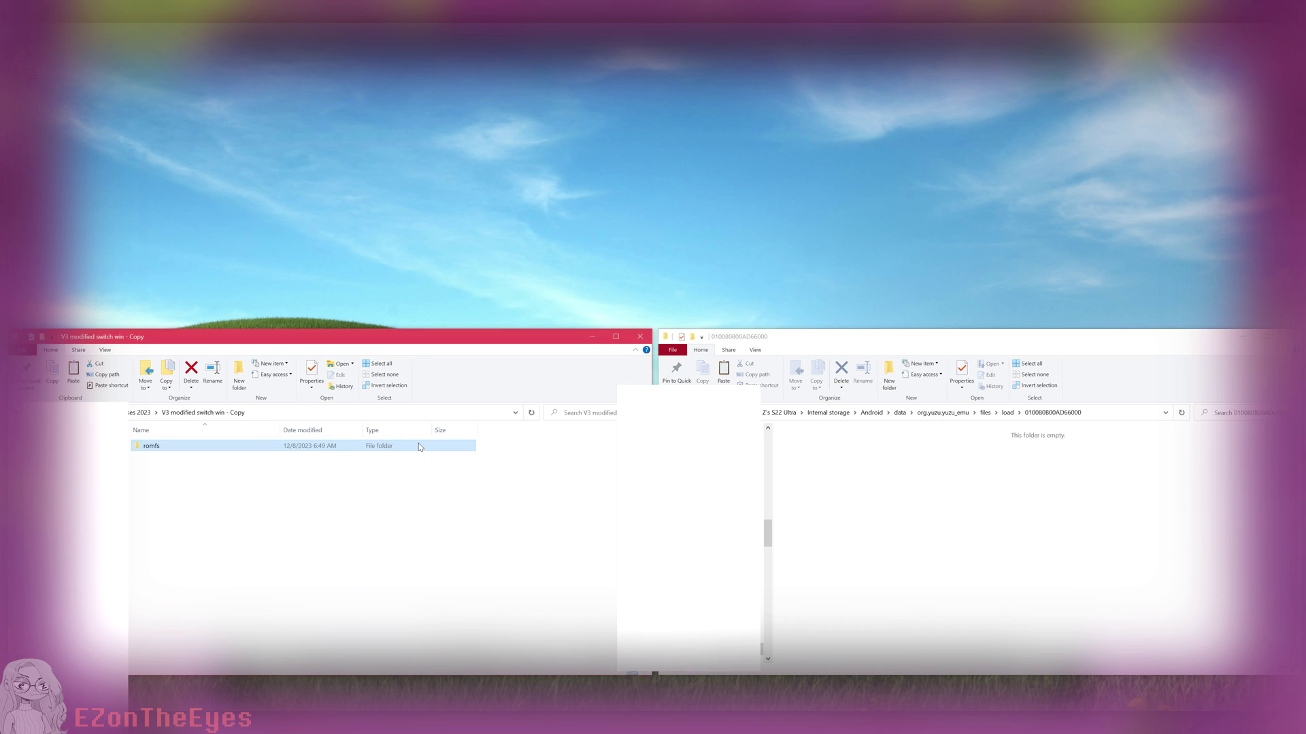
click(959, 501)
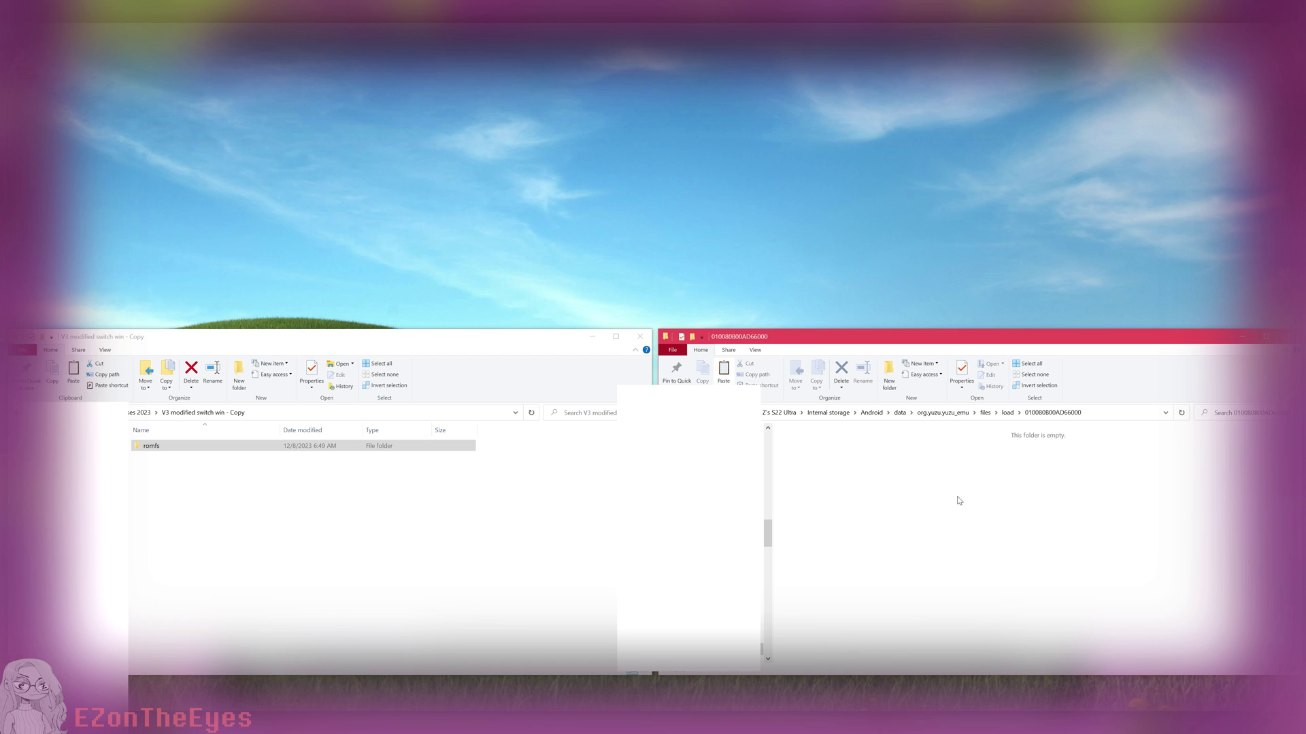
key(ctrl+v)
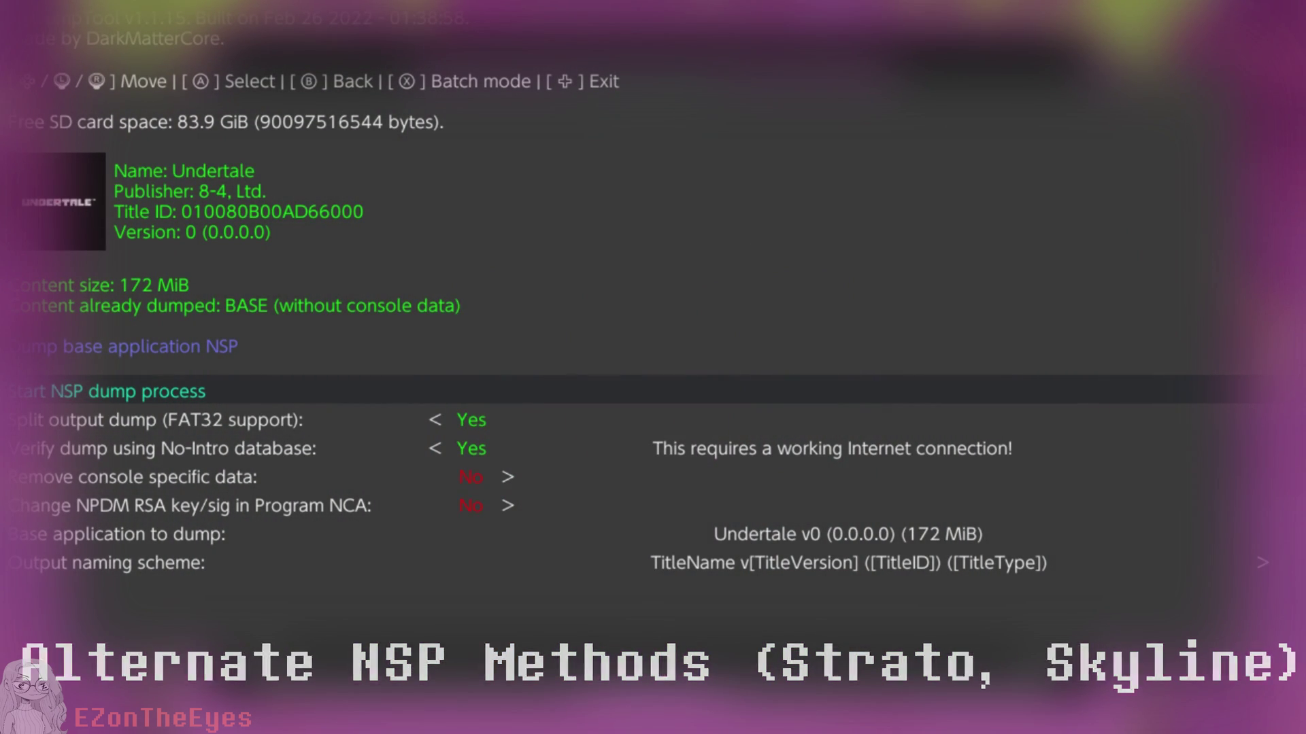
Dump Undertale's base NSP with Remove console specific data set to Yes.
key(Down)
key(Down)
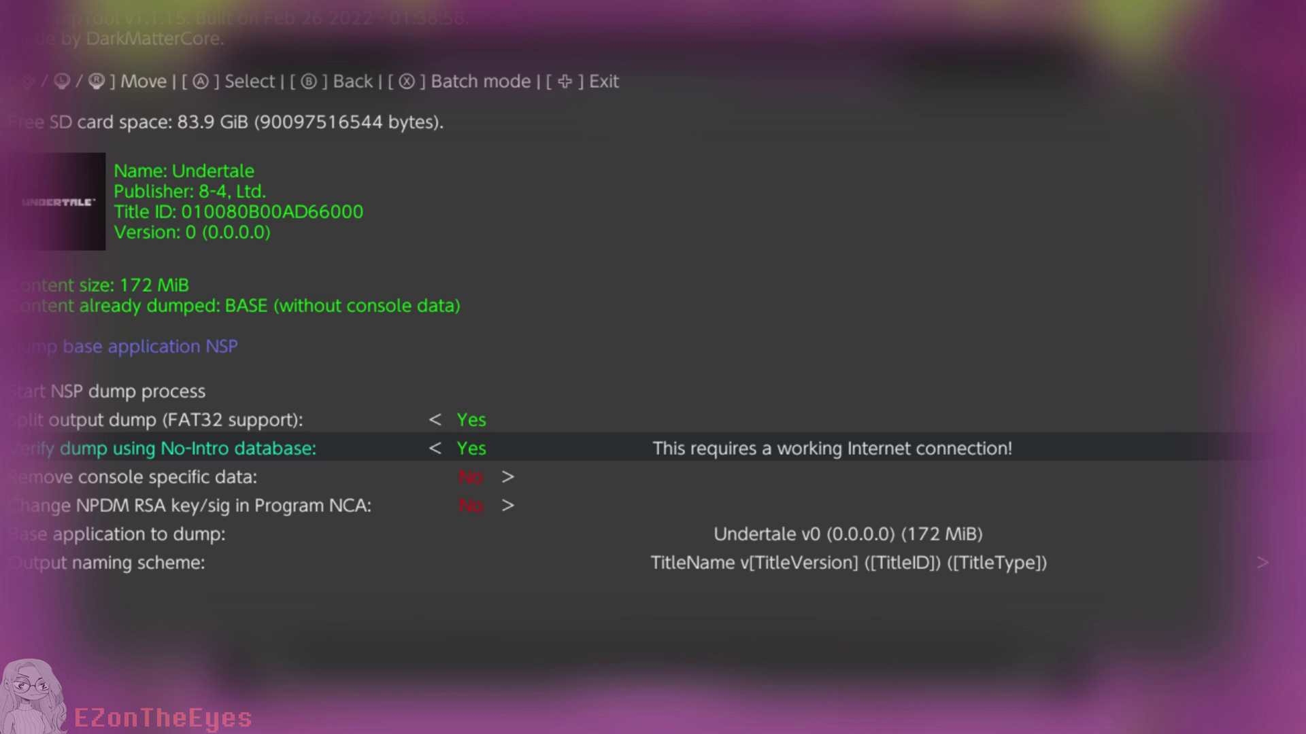
key(Down)
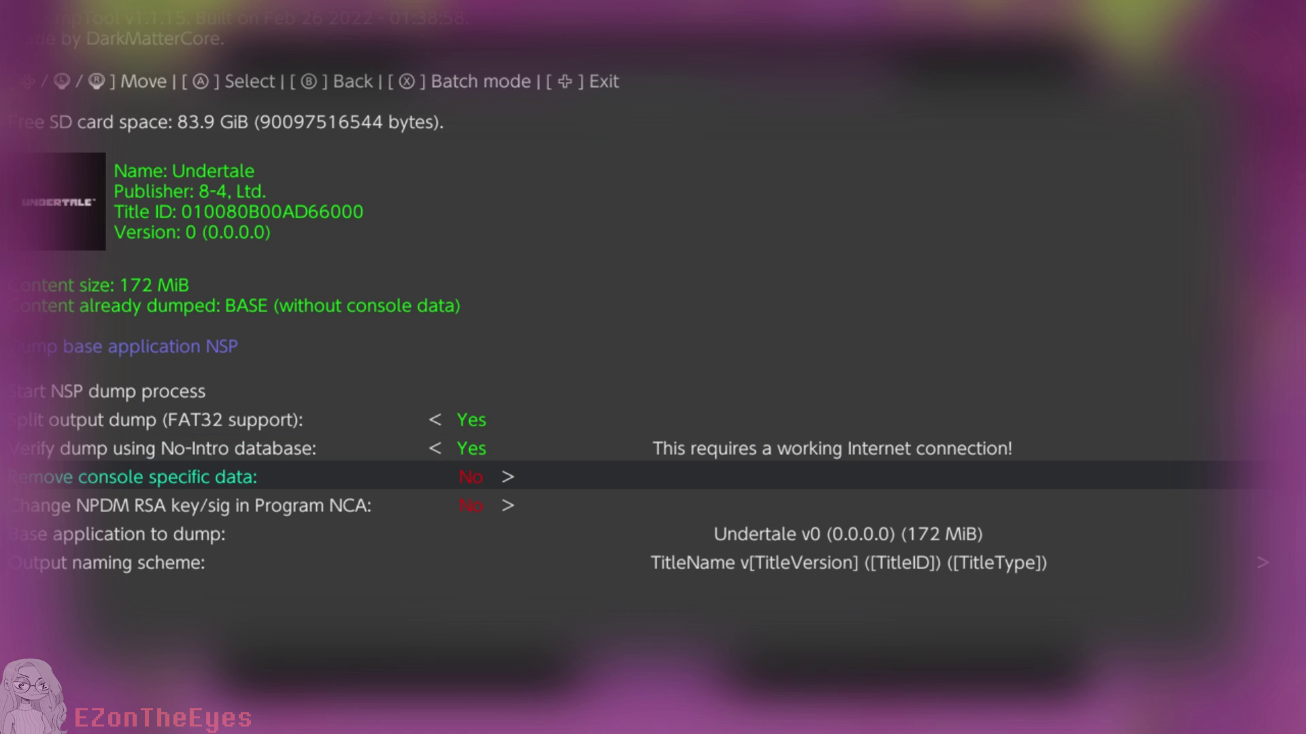
key(Right)
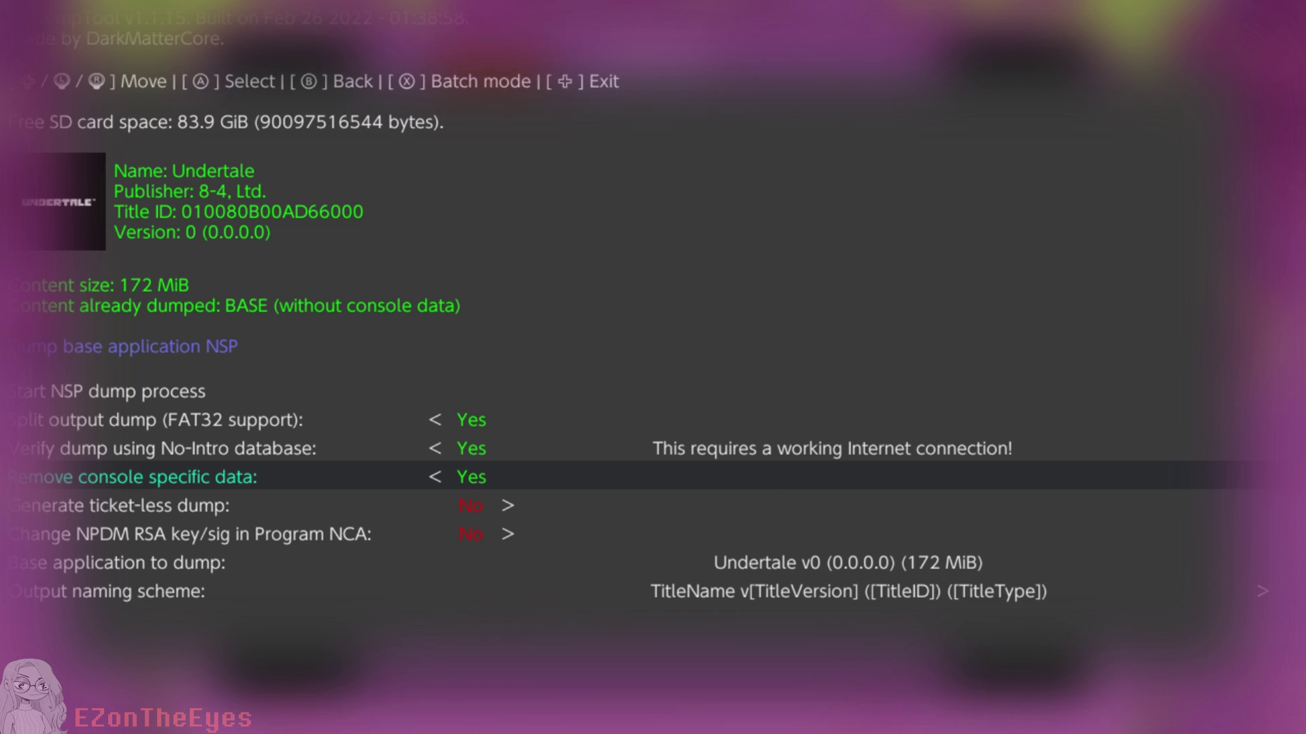
key(Up)
key(Up)
key(Up)
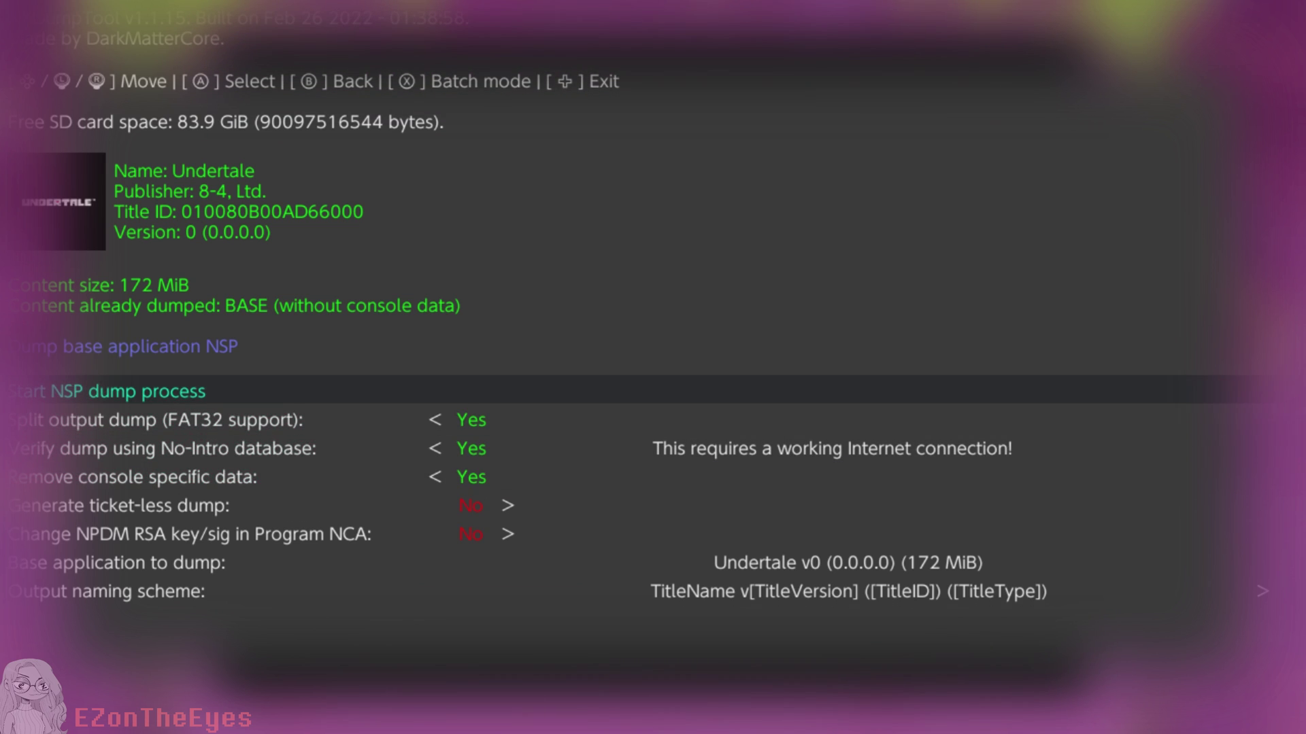
key(Return)
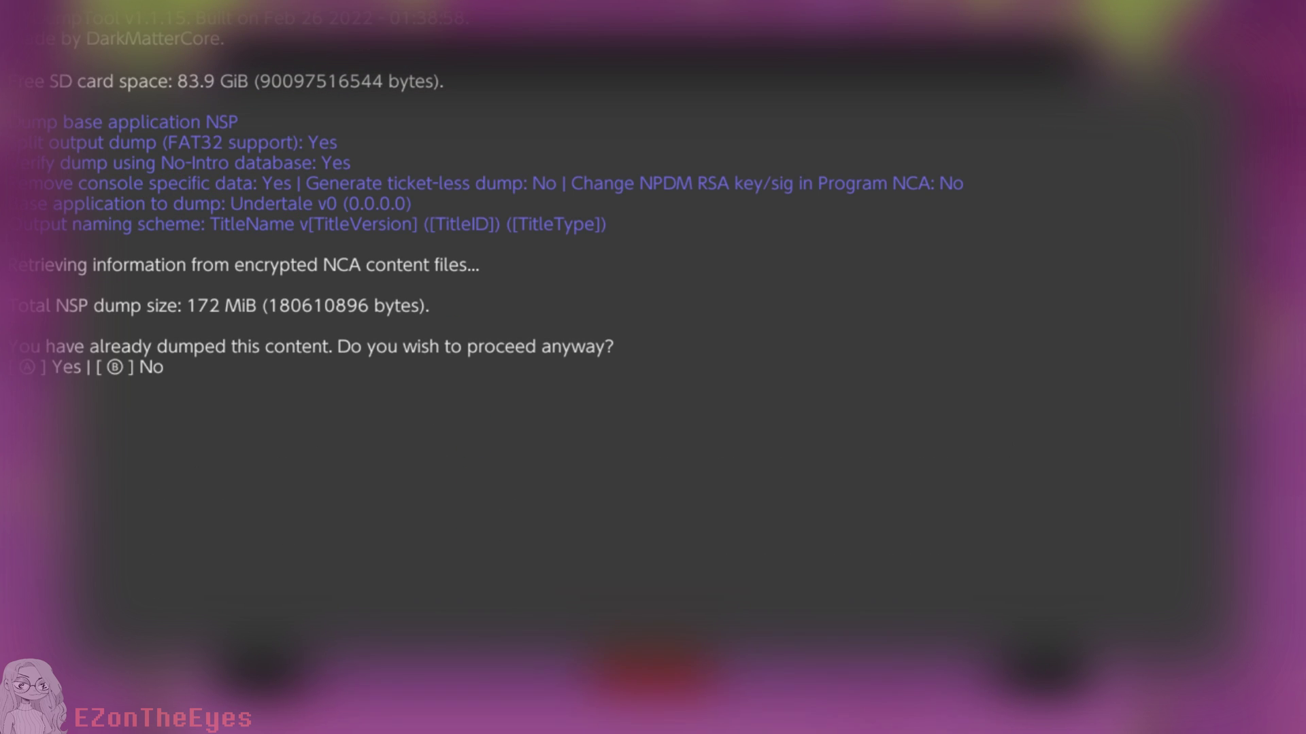
key(Return)
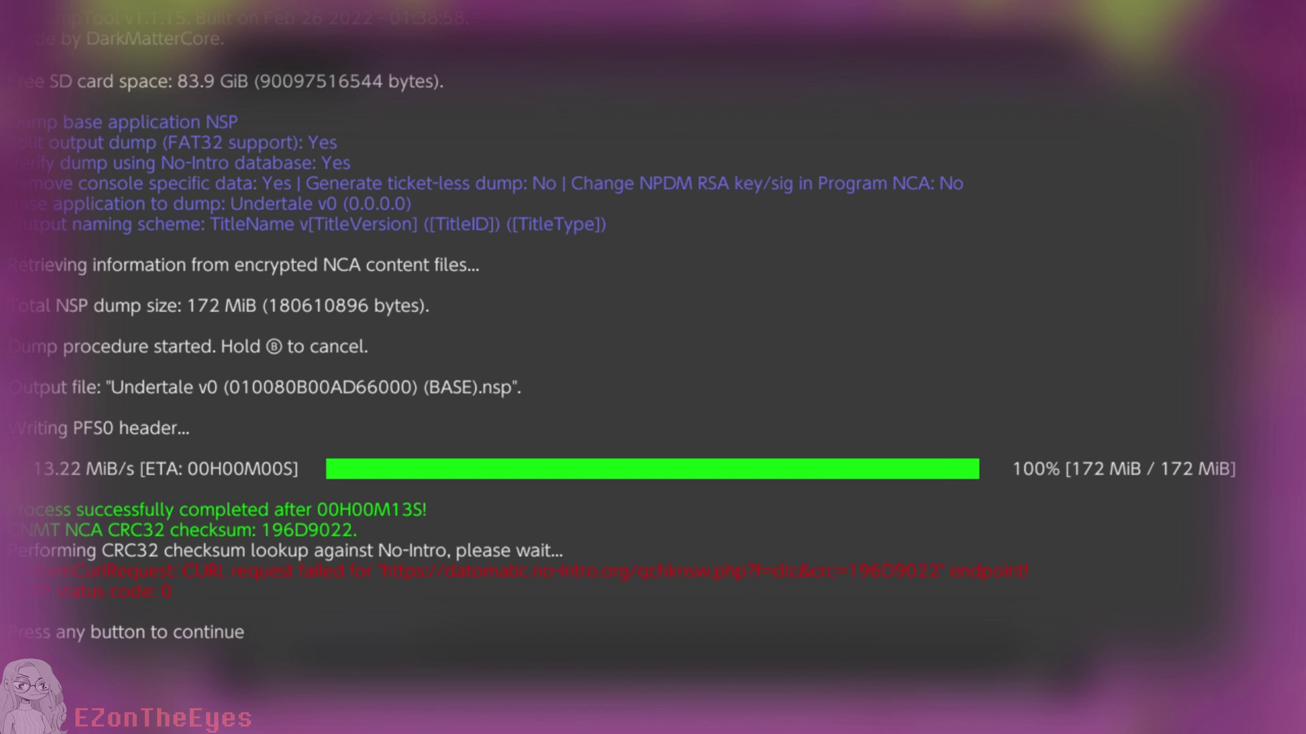
key(Return)
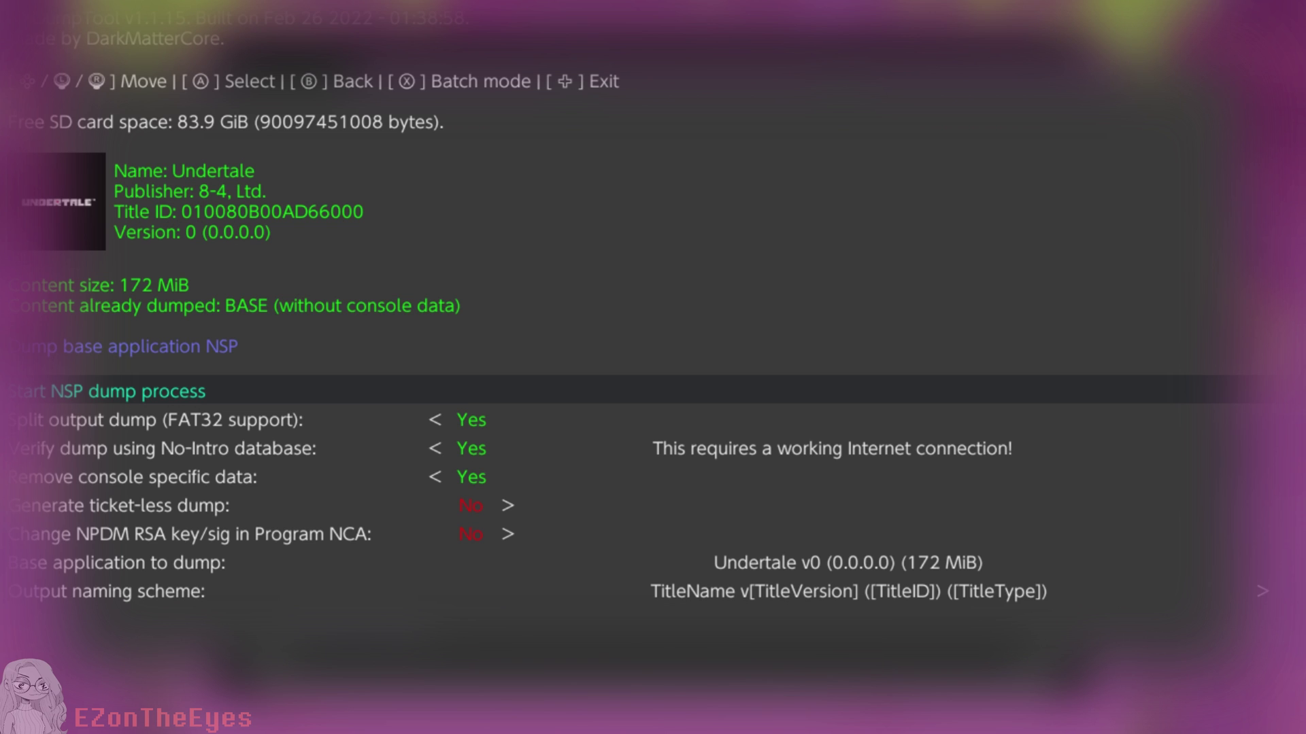
Return to the HOME menu and close the running Undertale software.
key(super)
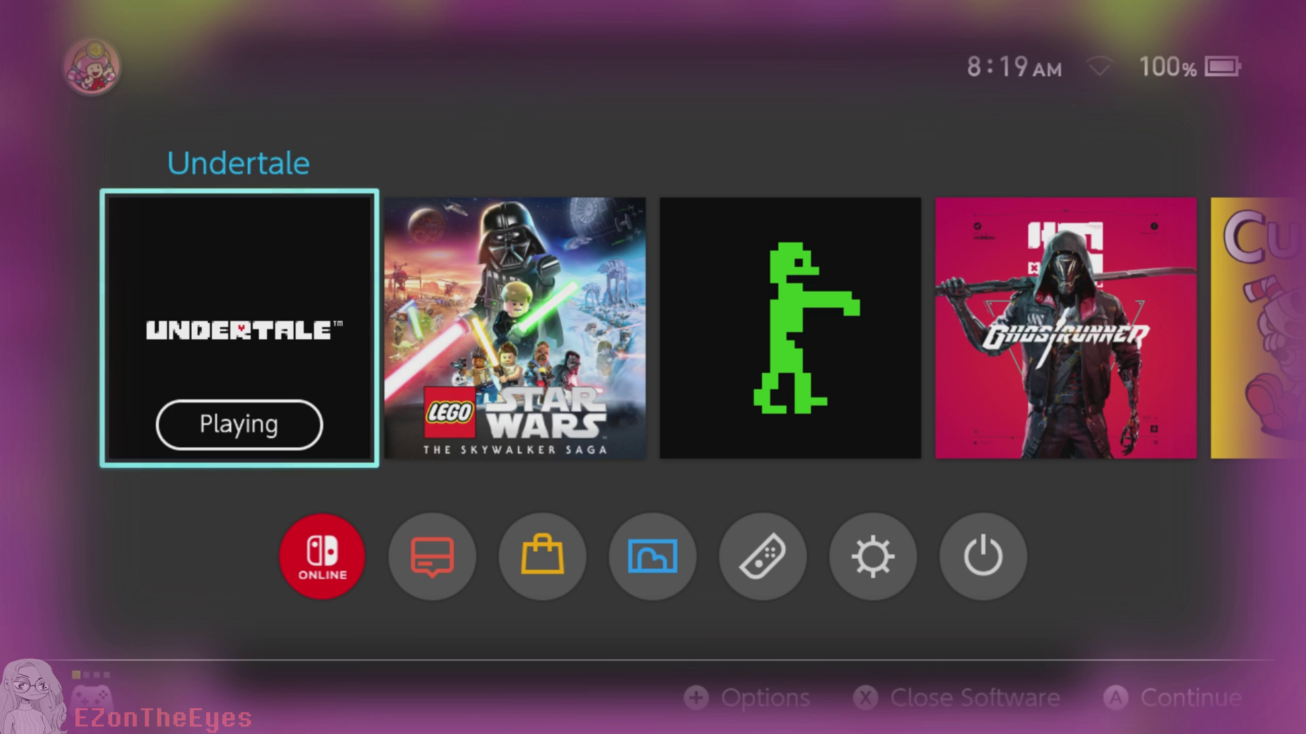
key(x)
key(Return)
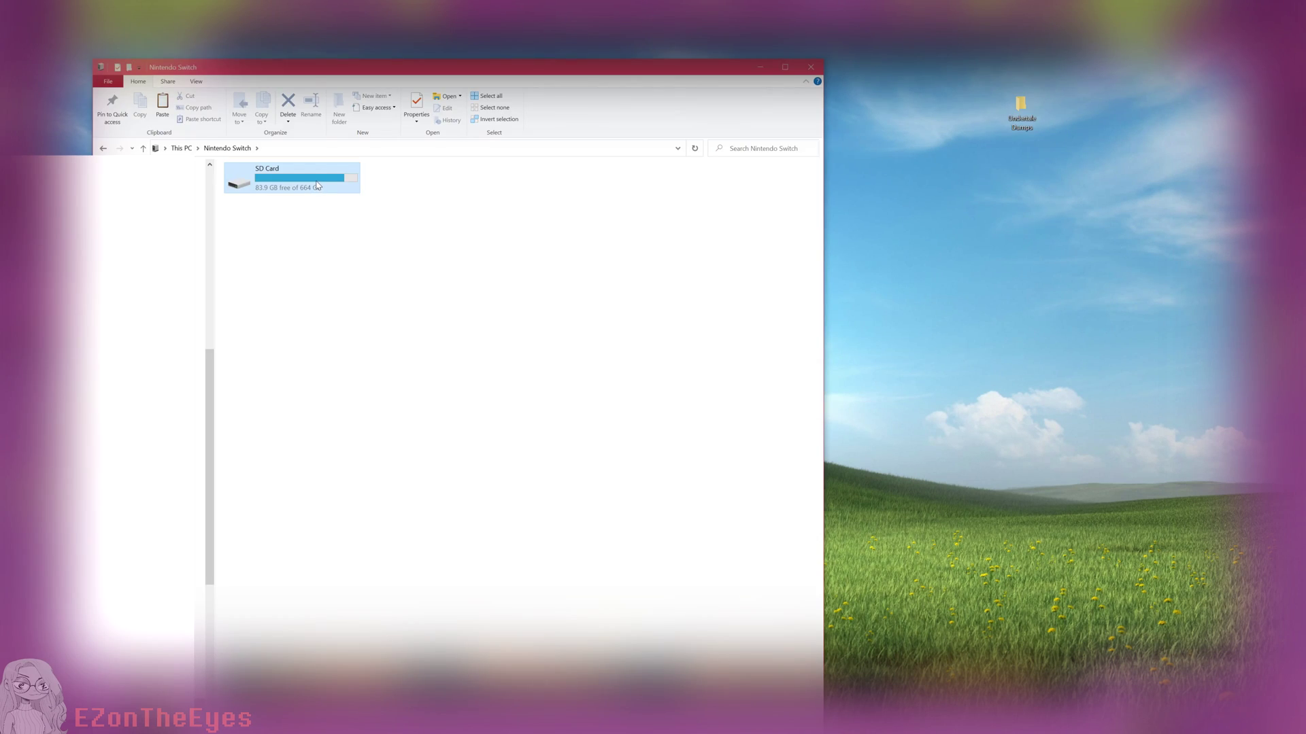
Browse the SD card to switch/nxdumptool/NSP to find the dumped Undertale .nsp.
double_click(316, 182)
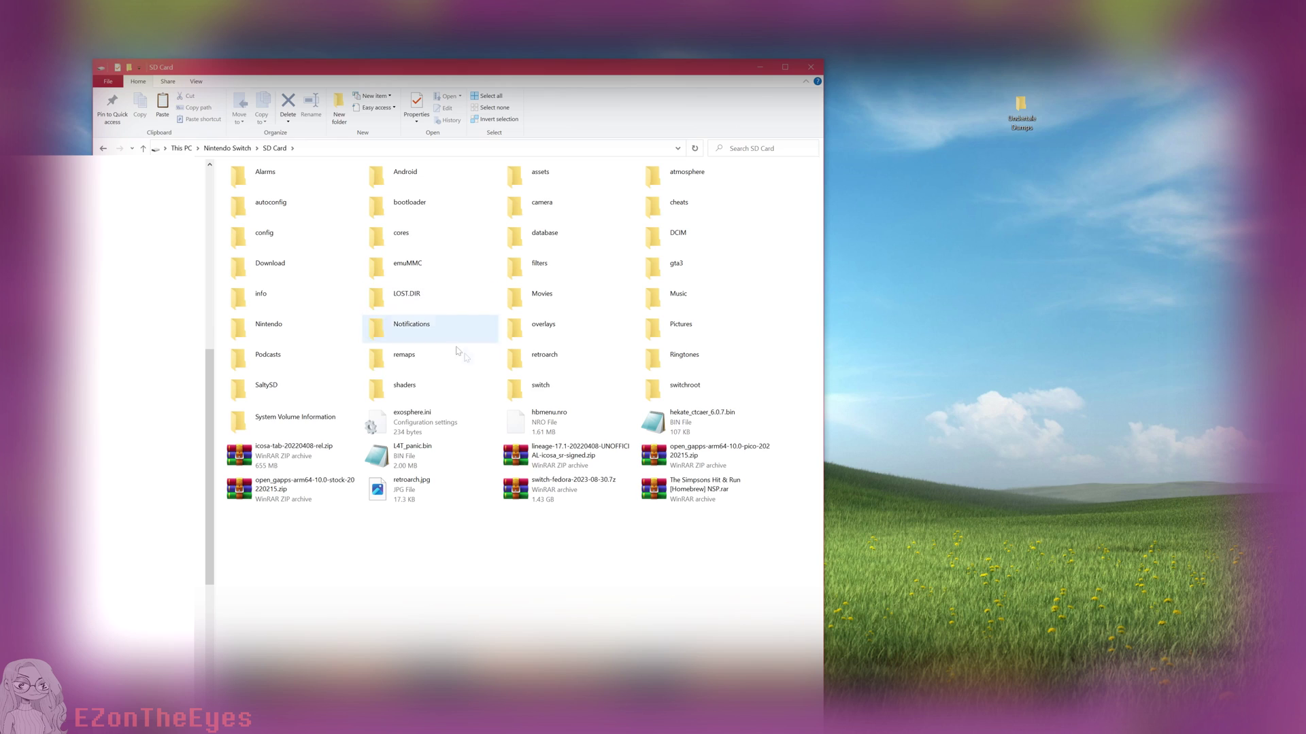
double_click(535, 394)
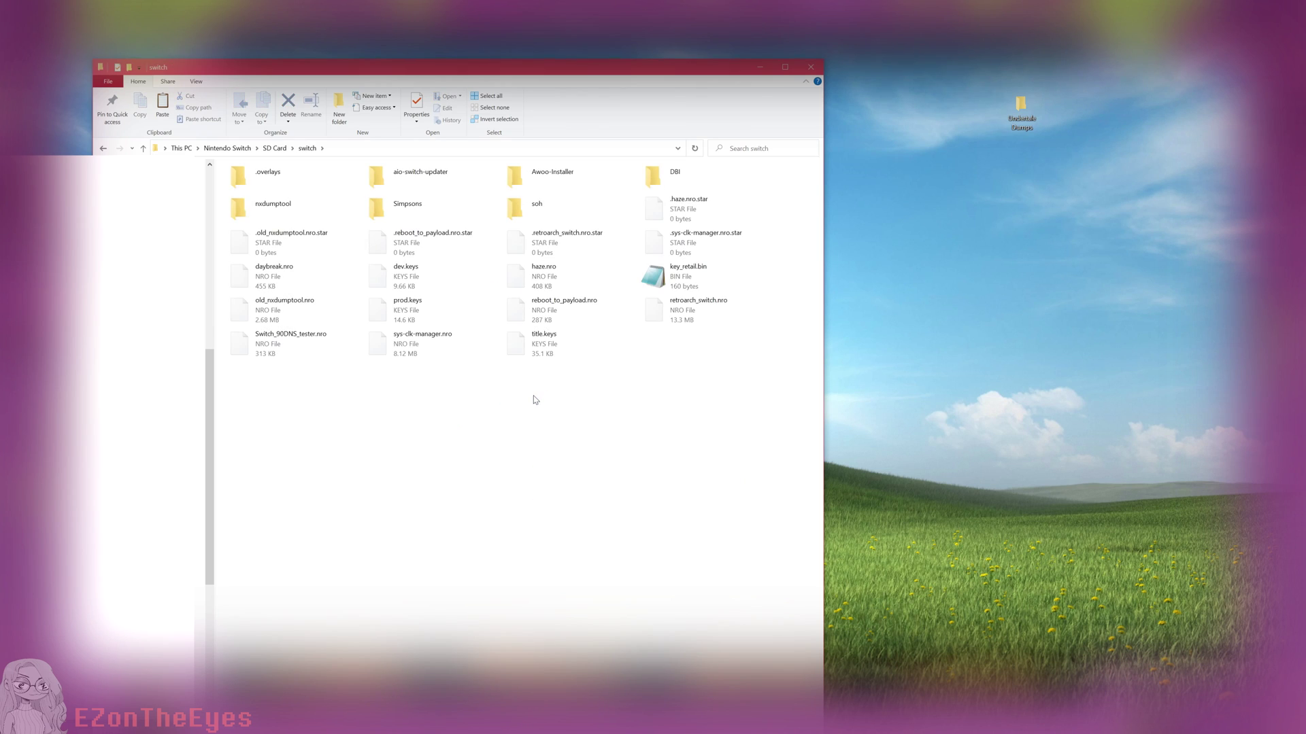
double_click(305, 207)
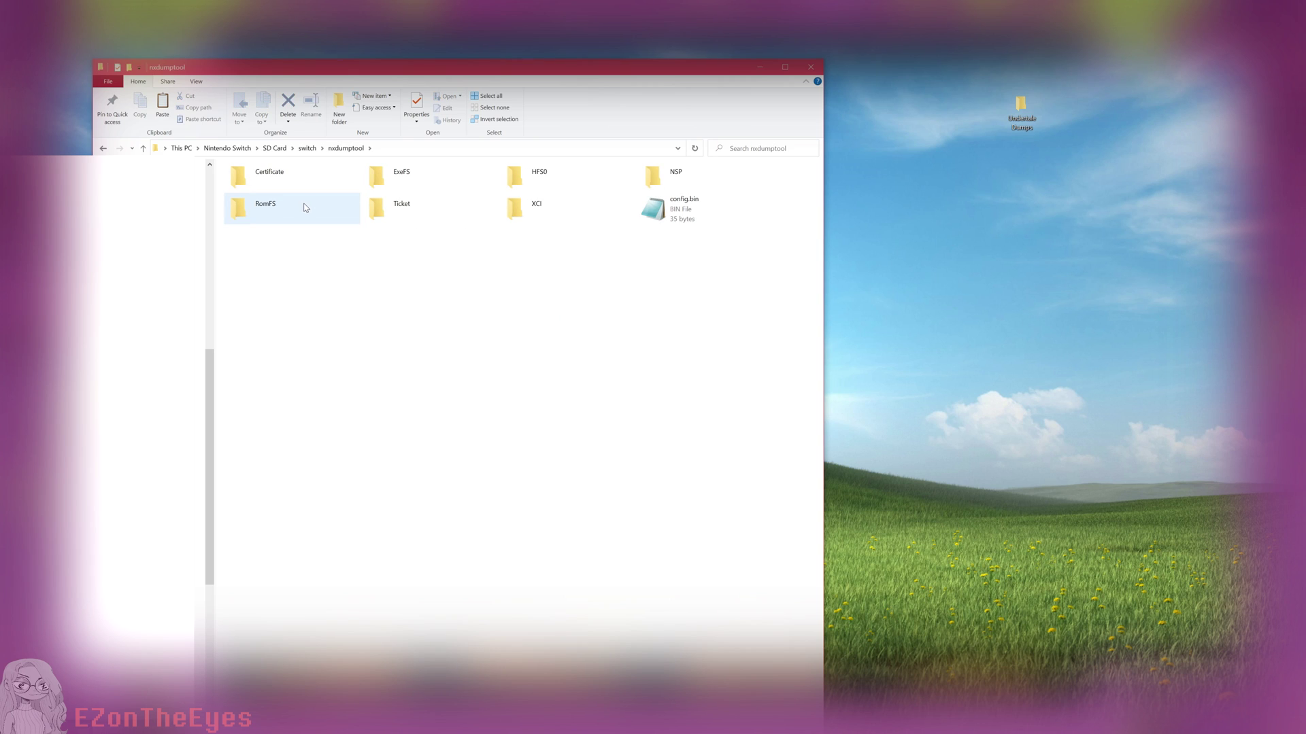
double_click(718, 184)
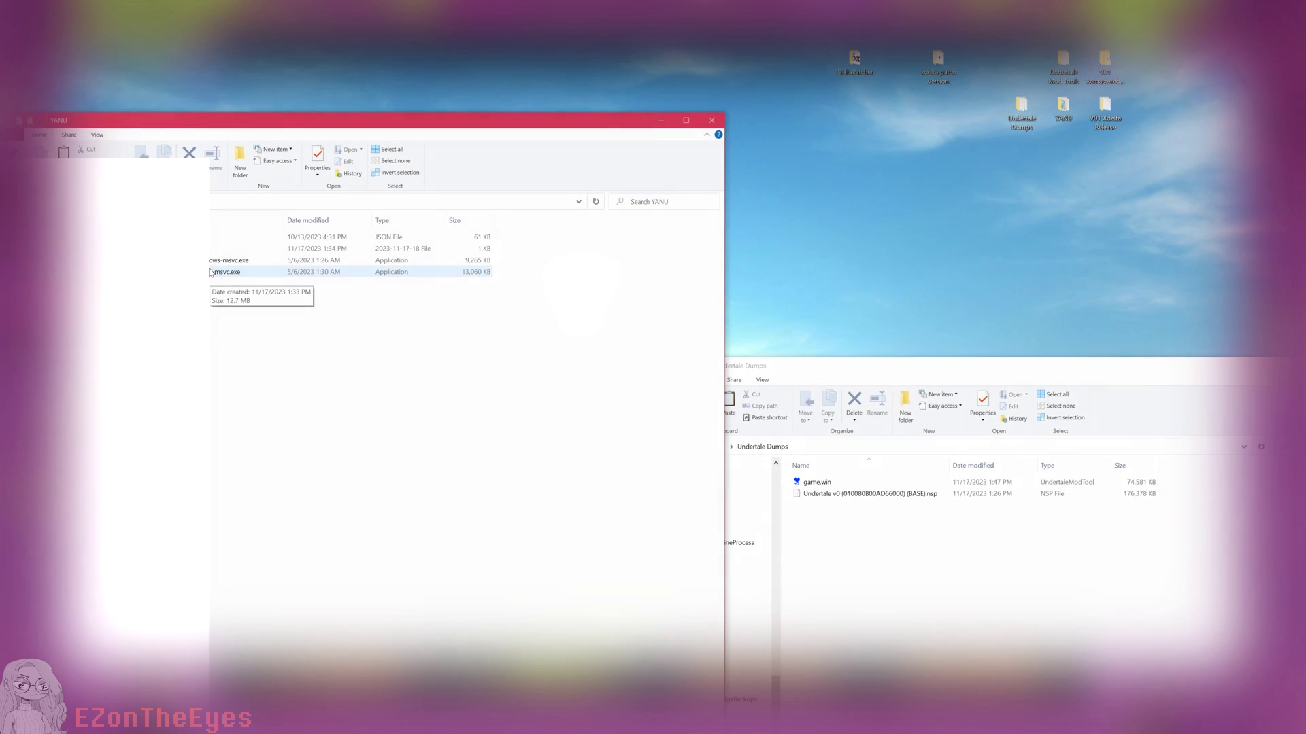
Launch yanu and unpack the Undertale base .nsp.
double_click(210, 272)
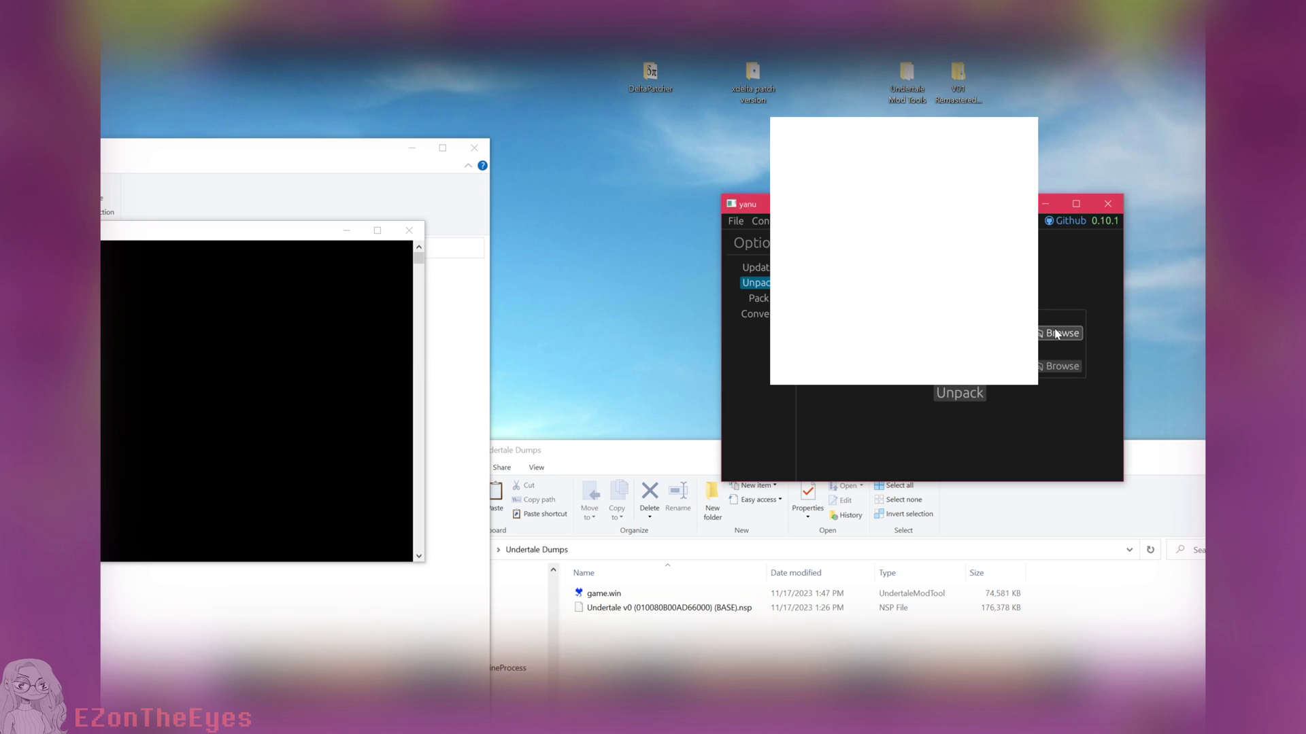
click(1056, 334)
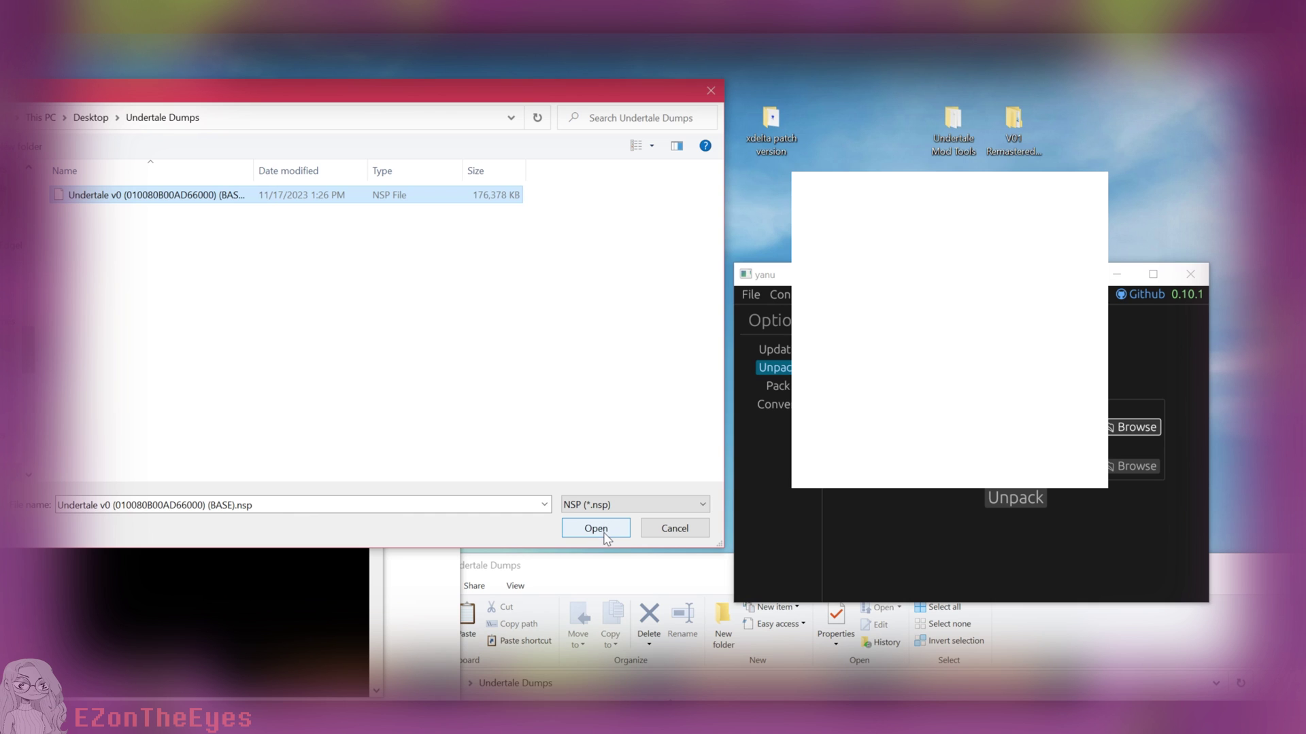
click(615, 529)
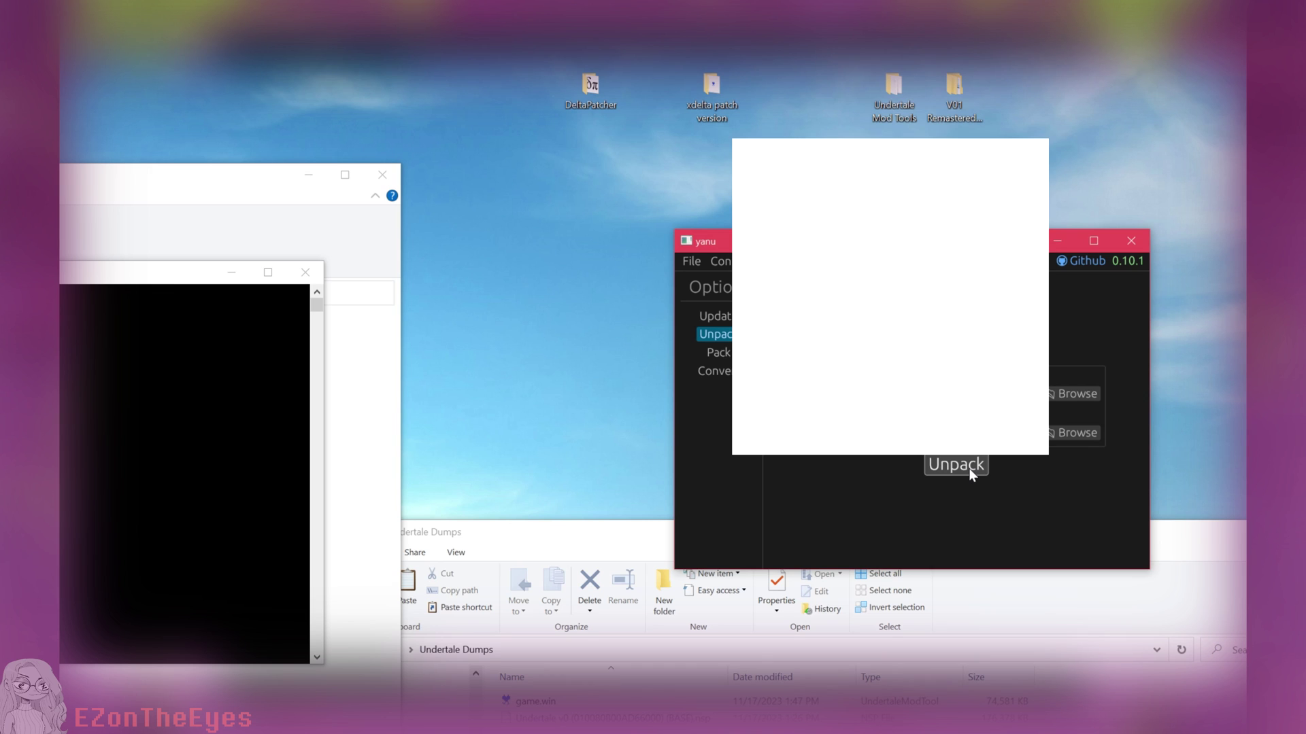
click(956, 465)
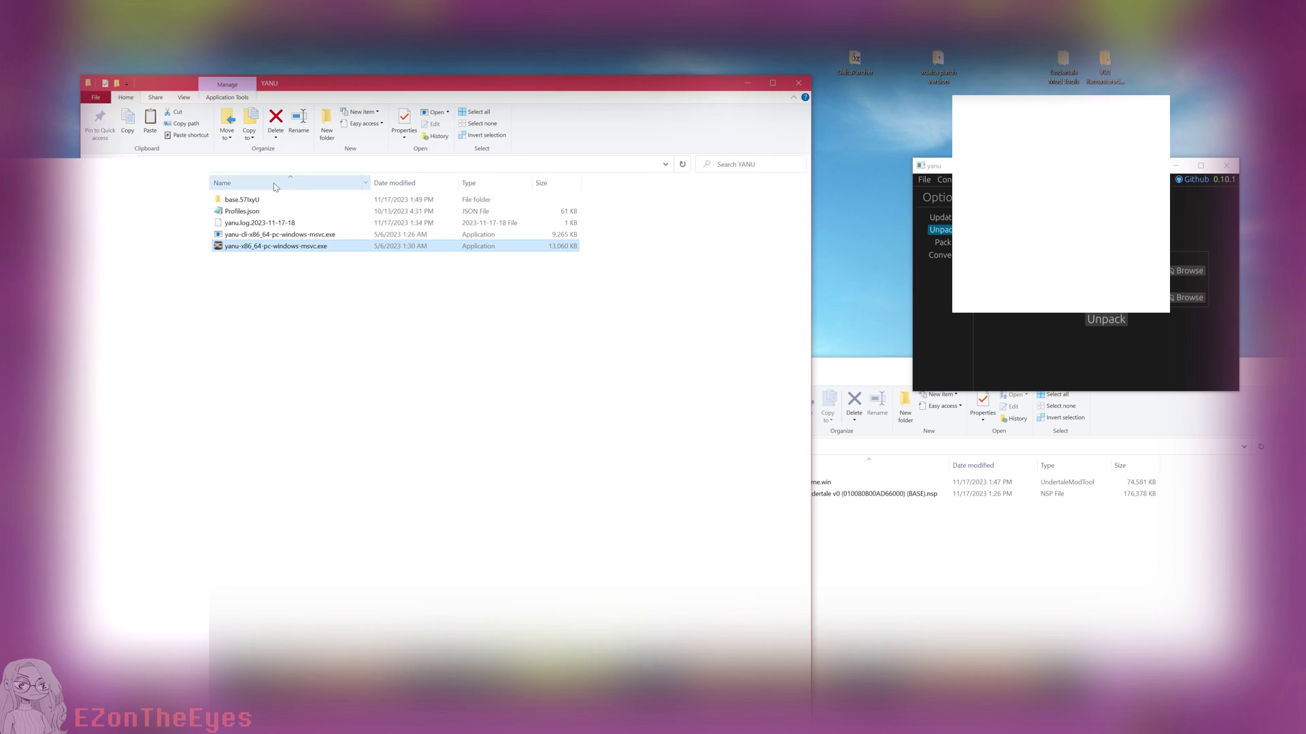
Open the unpacked base.57IxyU > romfs folder in Explorer.
click(269, 199)
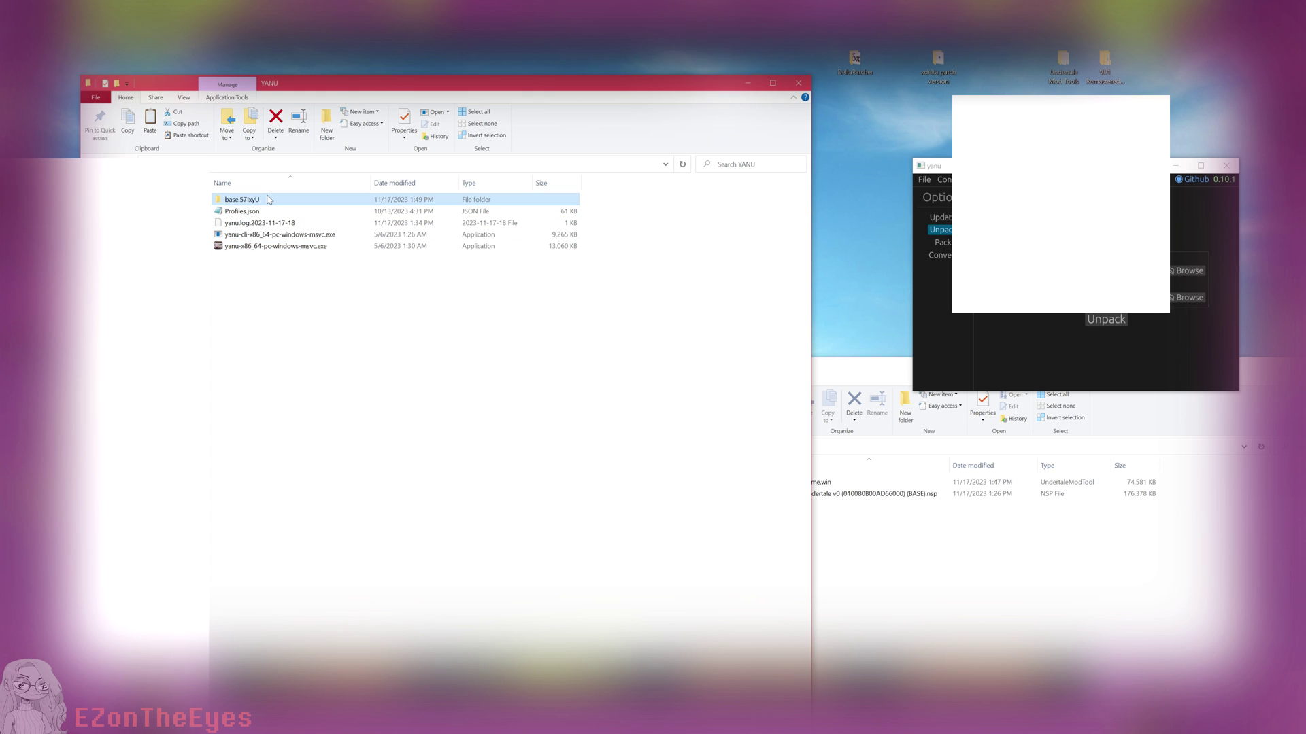
double_click(268, 199)
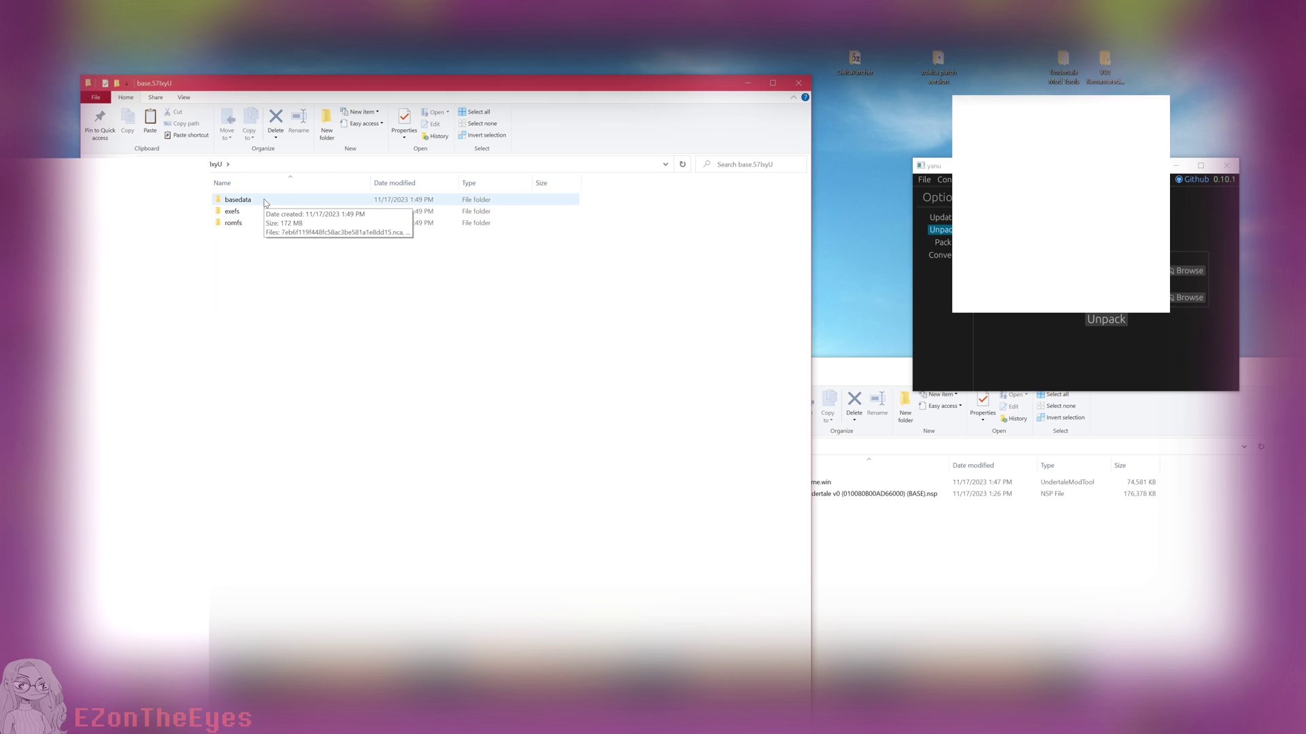
double_click(254, 221)
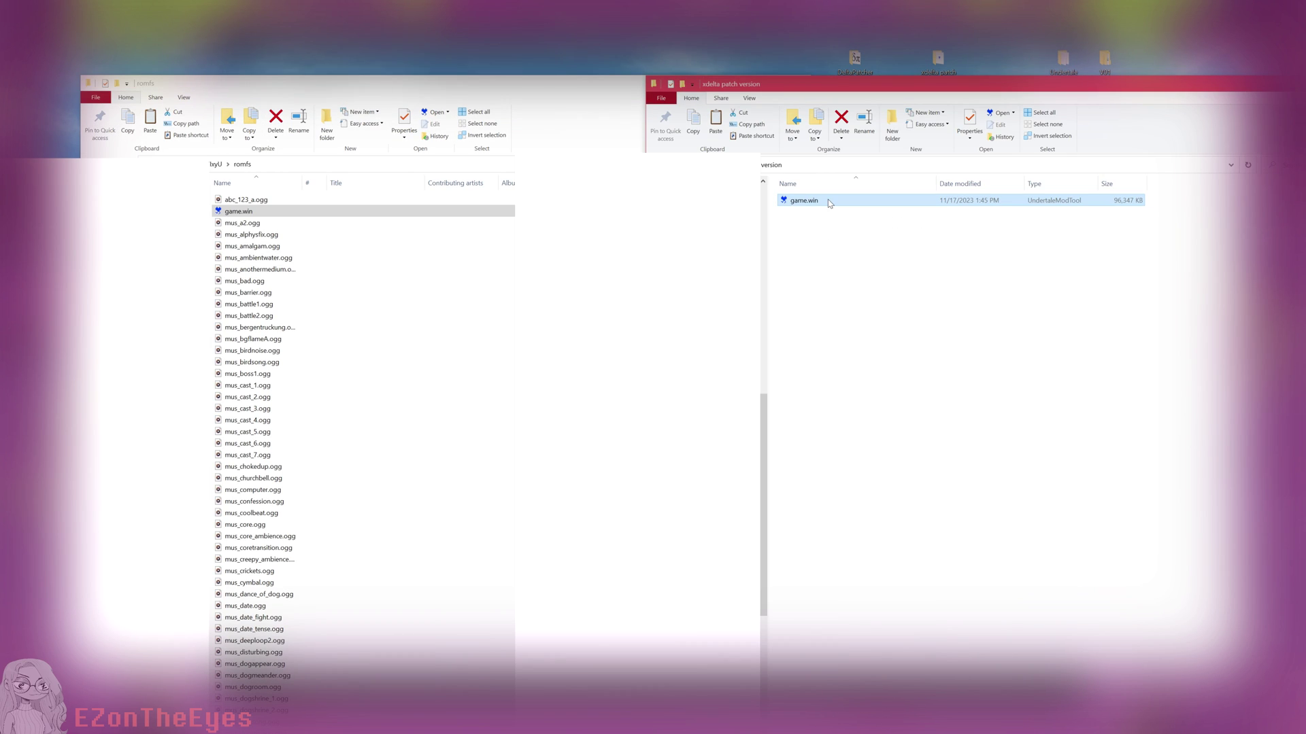
Paste the patched game.win into romfs, replacing the original file.
key(alt+Tab)
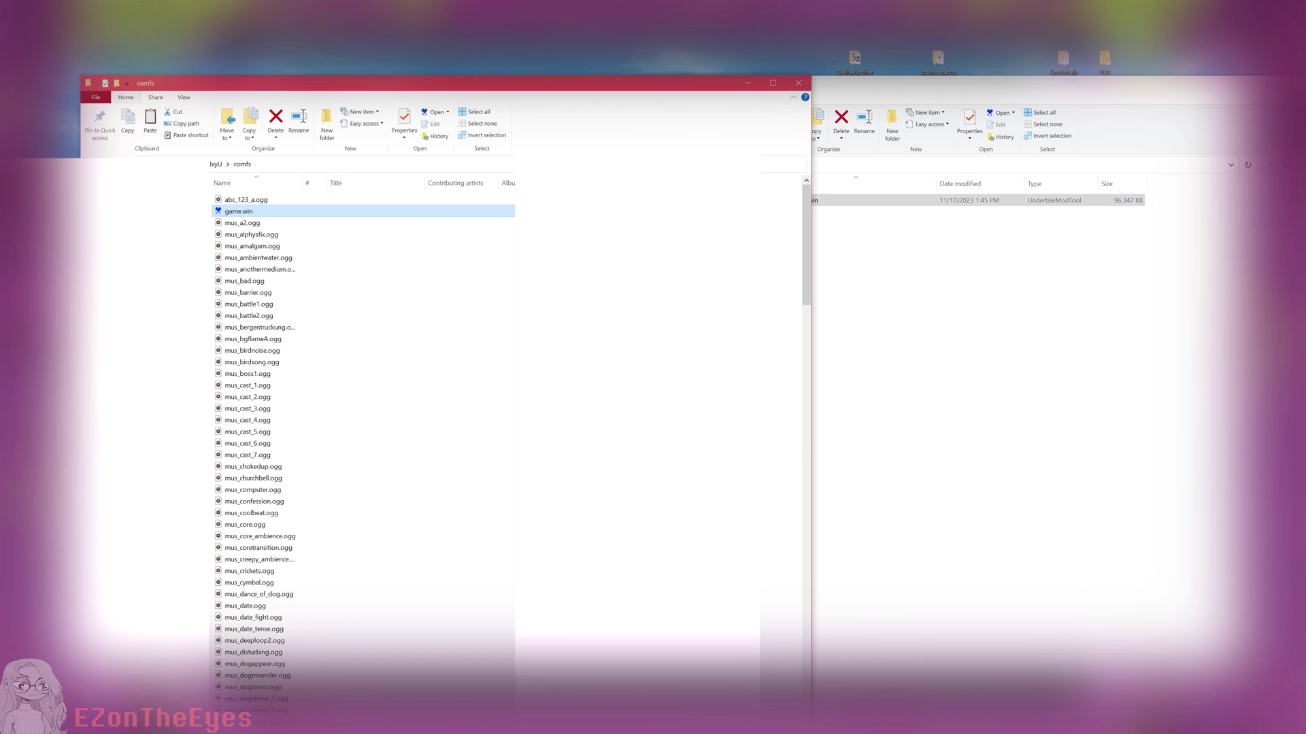
key(ctrl+v)
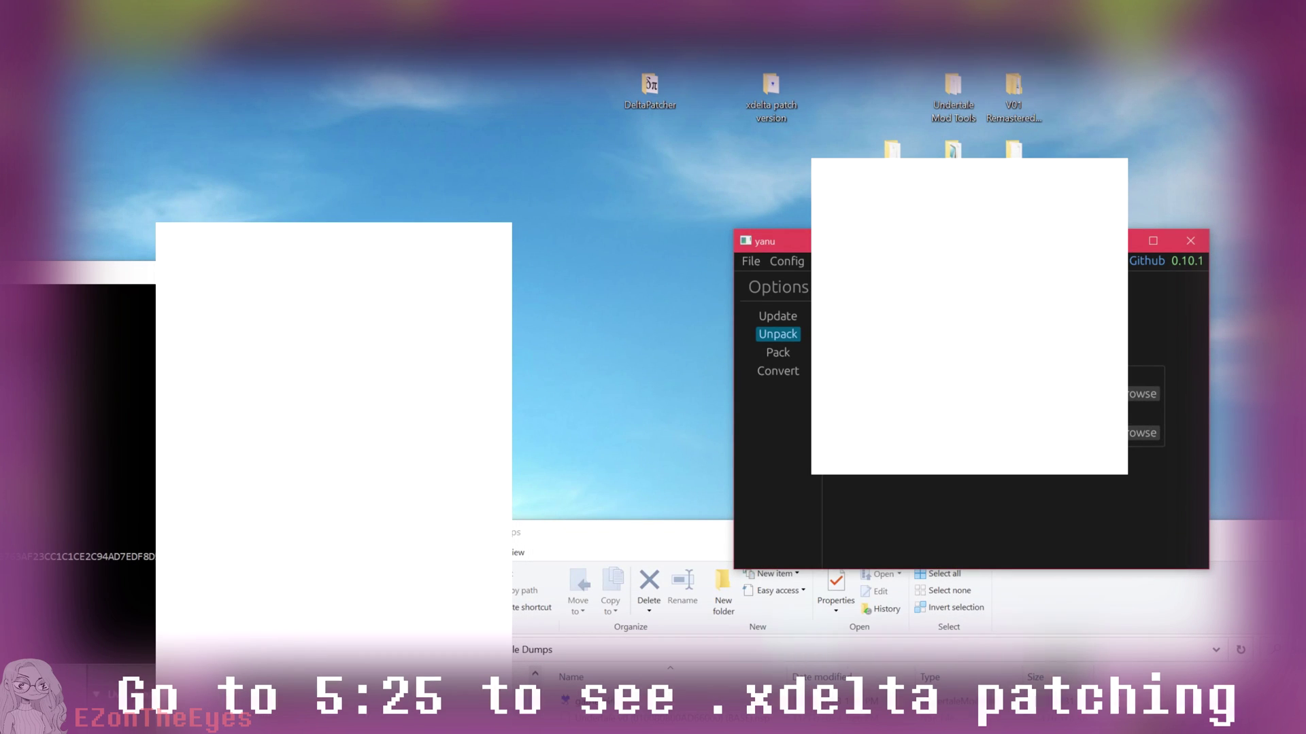
Repack the modified files in yanu into a new 197,919 KB Undertale NSP.
click(779, 353)
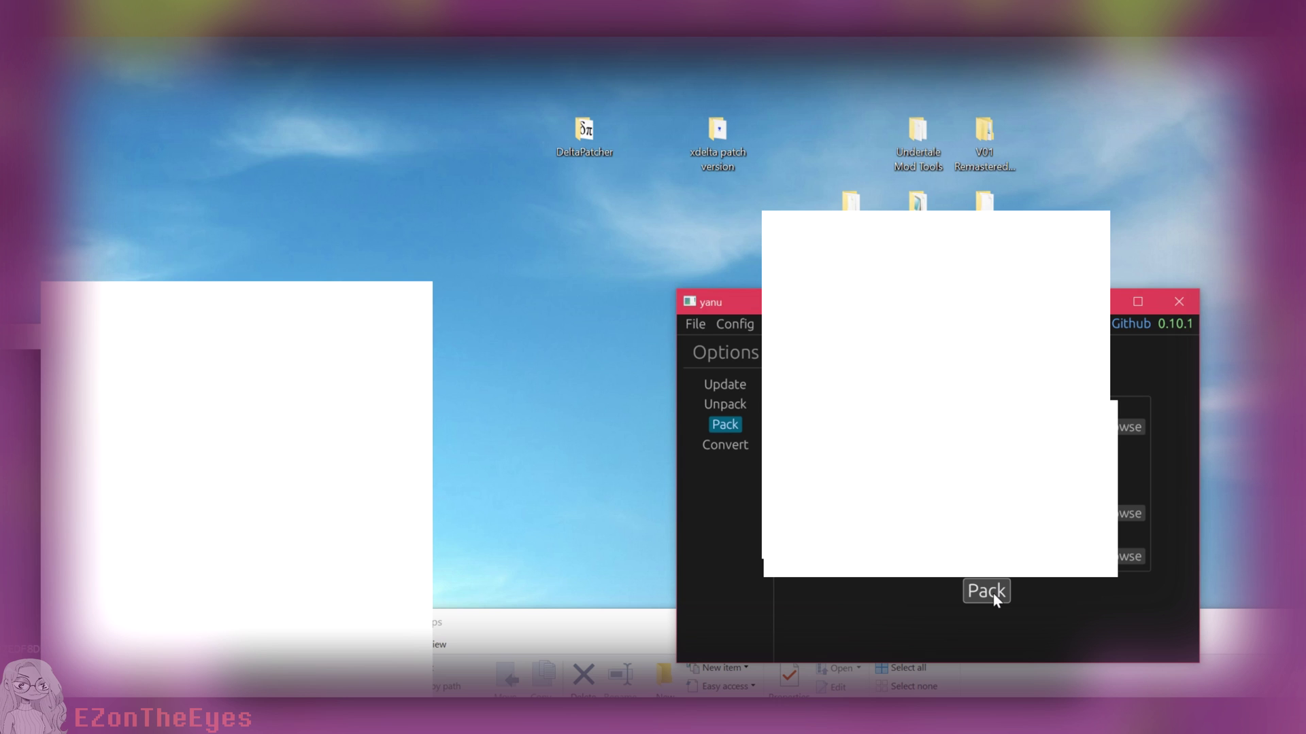
click(987, 591)
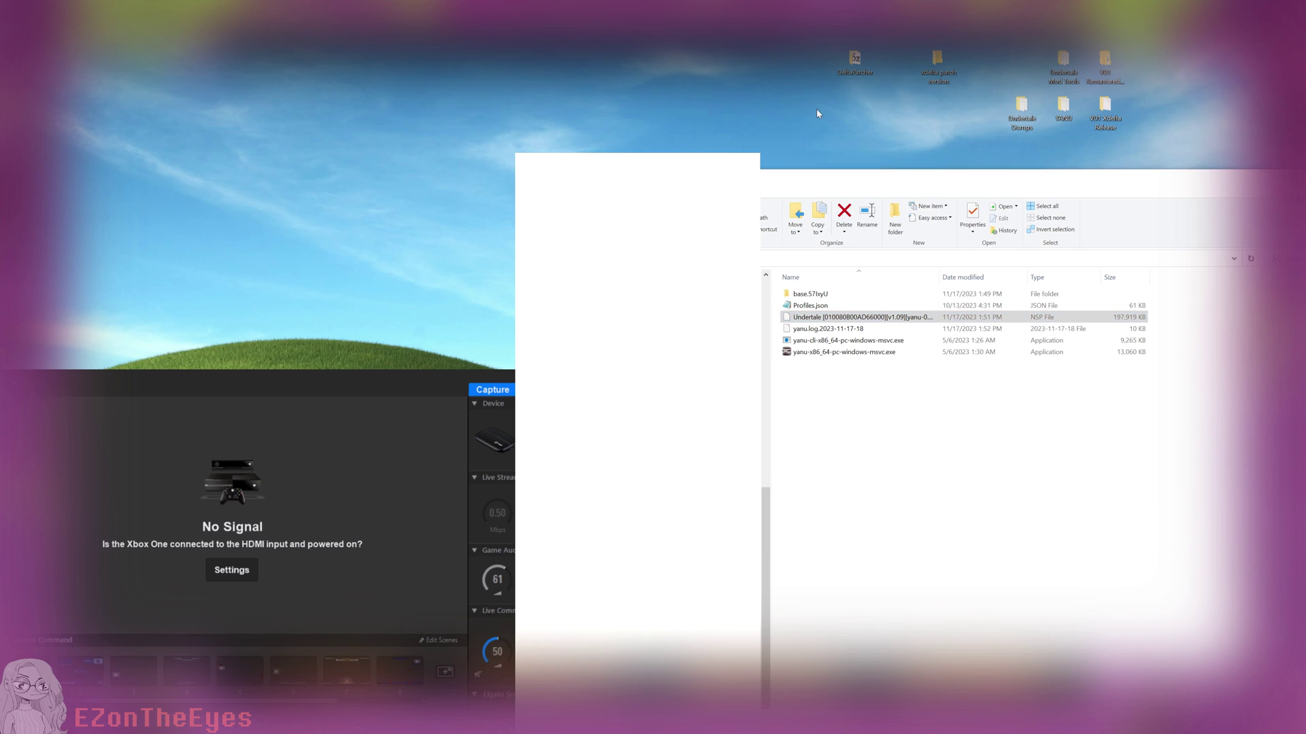
right_click(818, 110)
Create a new desktop folder named 'YANU Patched NSP'.
mouse_move(874, 233)
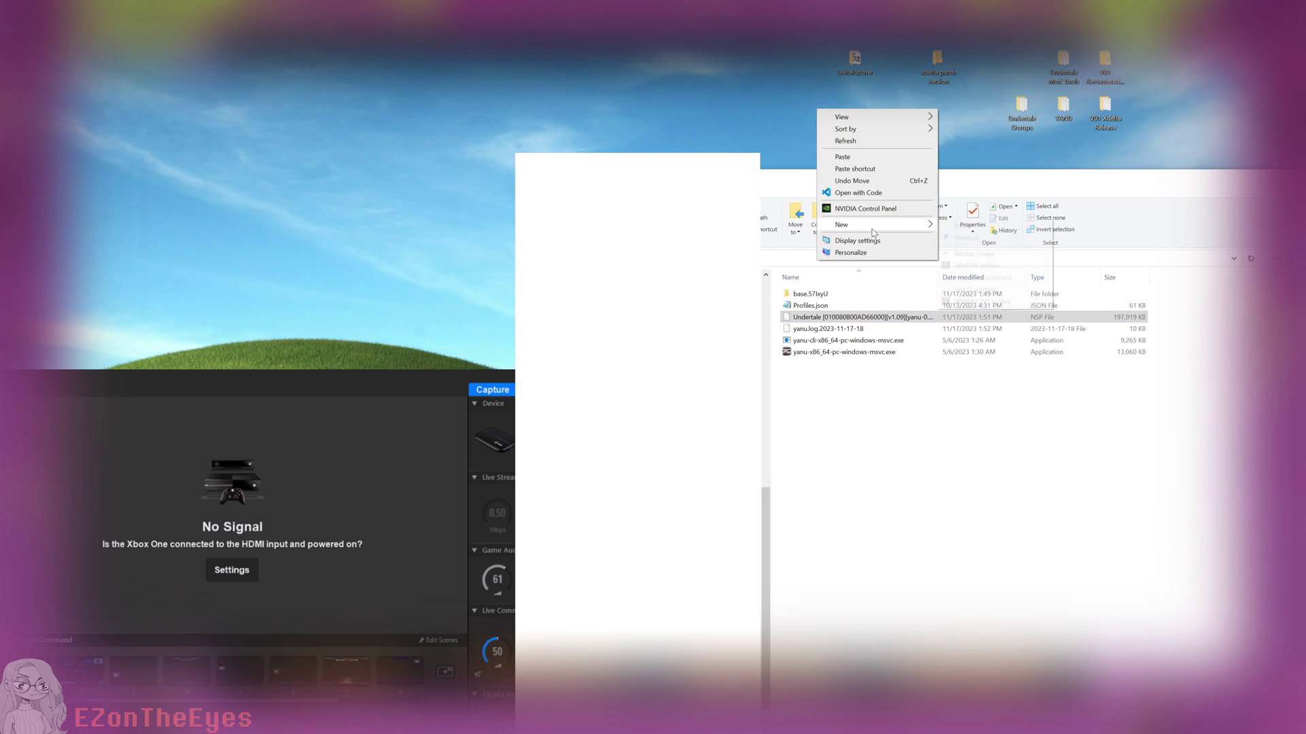
click(989, 228)
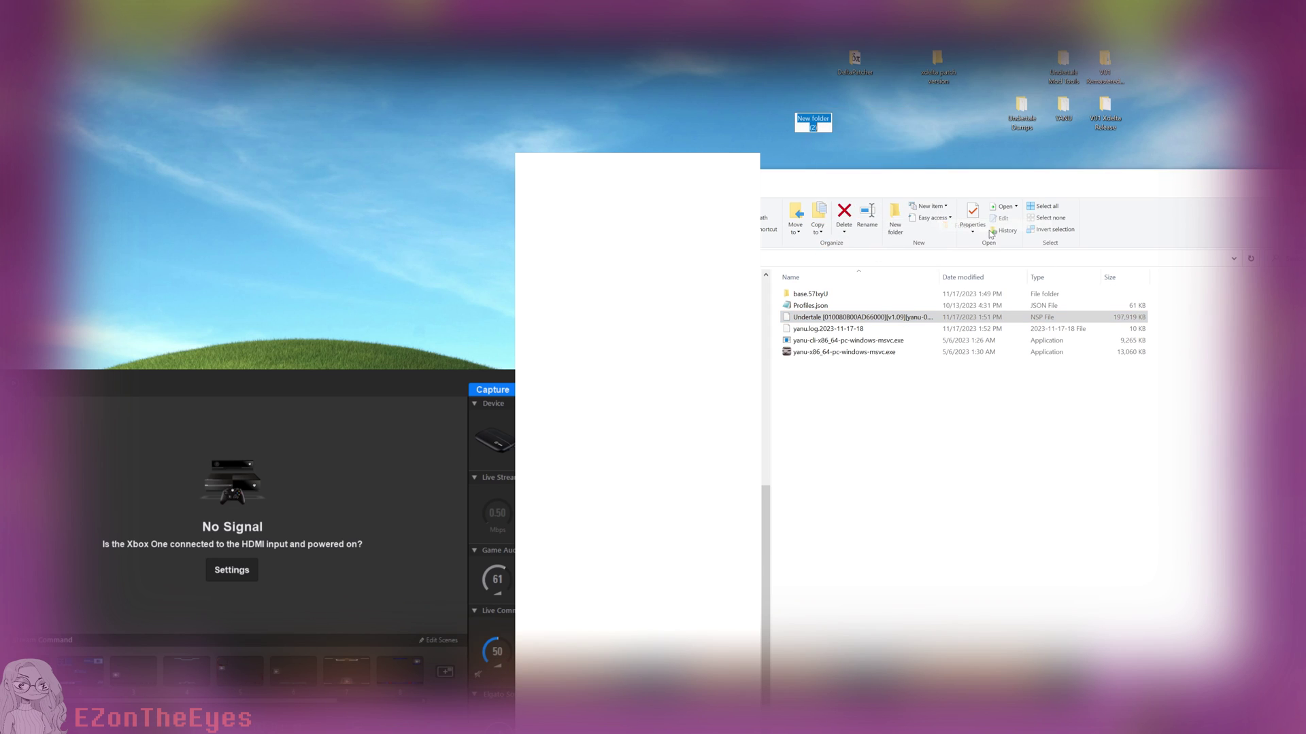
text(YANU Pat)
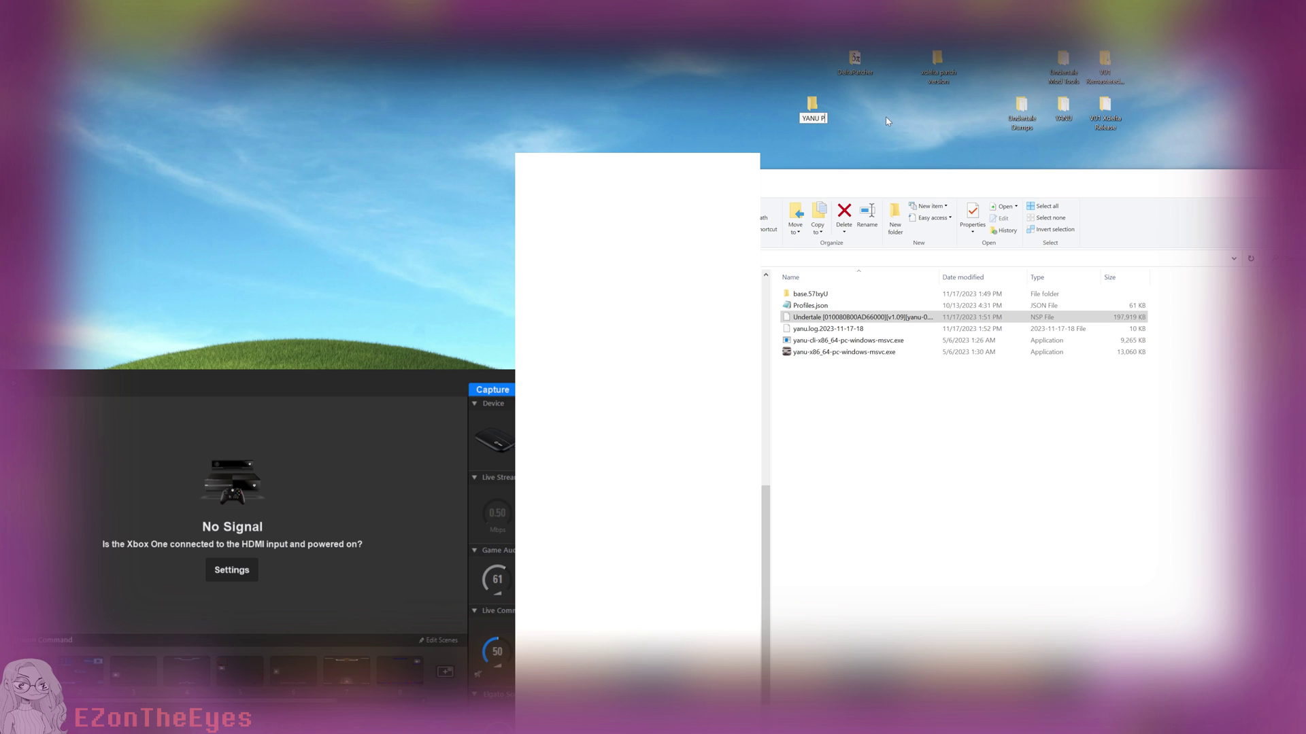
text(ched Versi)
key(Return)
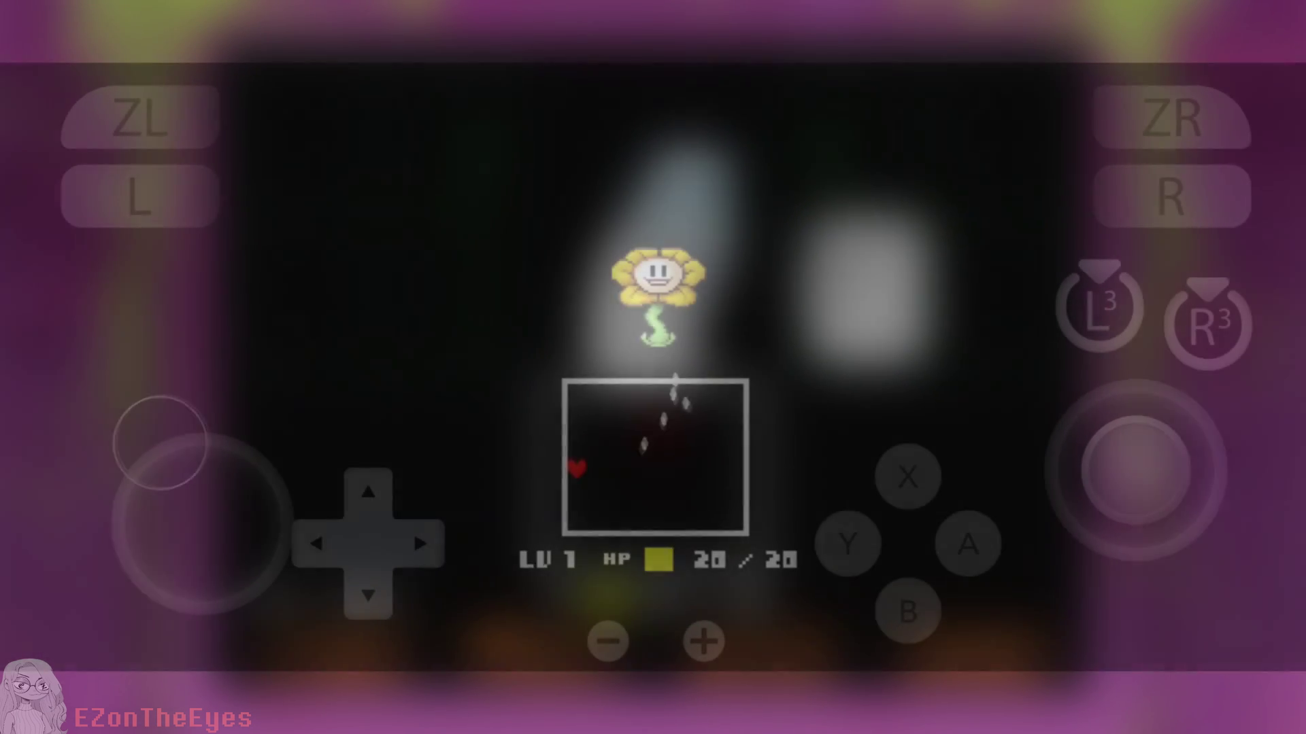
Move the heart and advance Flowey's battle dialogue past his 'Is this a joke?' taunt.
mouse_move(219, 431)
mouse_down()
mouse_move(256, 451)
mouse_move(273, 582)
mouse_move(192, 592)
mouse_move(190, 510)
mouse_move(291, 525)
mouse_move(161, 524)
mouse_move(227, 458)
mouse_move(140, 528)
mouse_move(208, 546)
mouse_move(292, 524)
mouse_move(129, 516)
mouse_move(163, 501)
mouse_move(294, 537)
mouse_move(110, 537)
mouse_move(250, 529)
mouse_up()
click(908, 611)
click(908, 611)
click(967, 544)
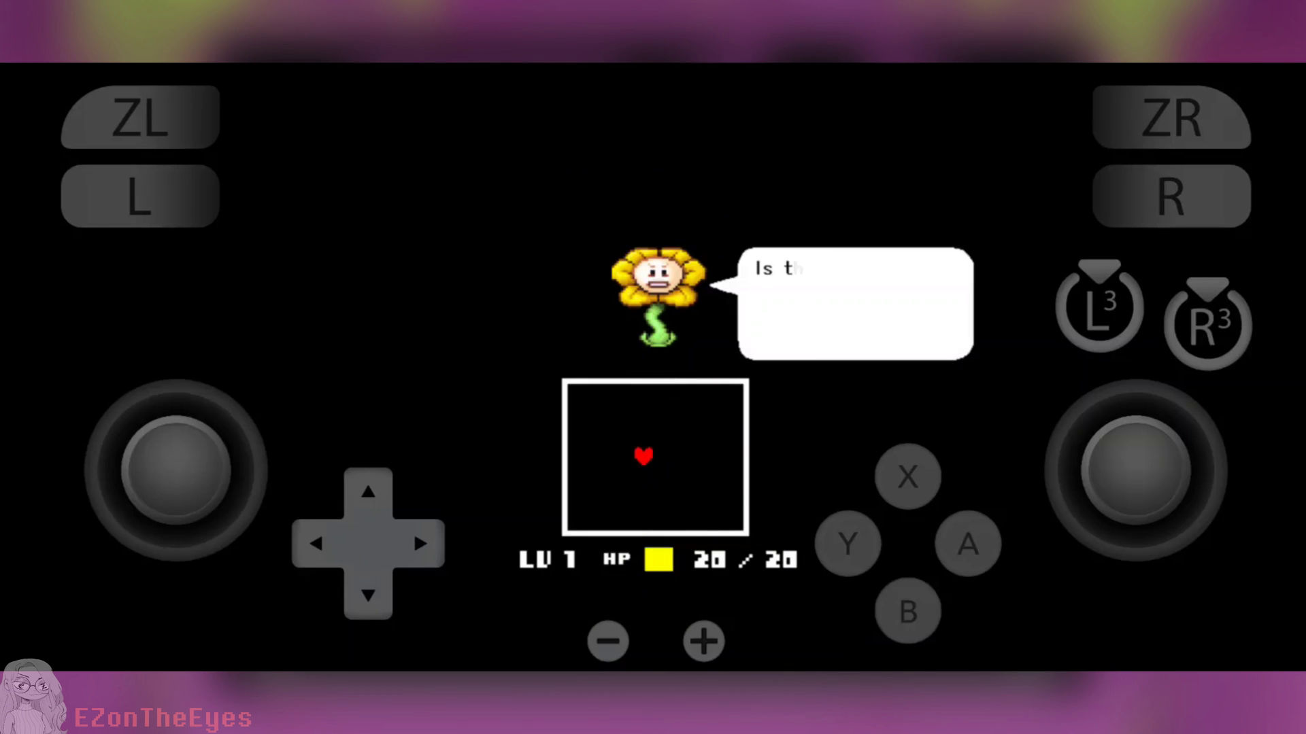
click(968, 544)
click(908, 610)
click(967, 543)
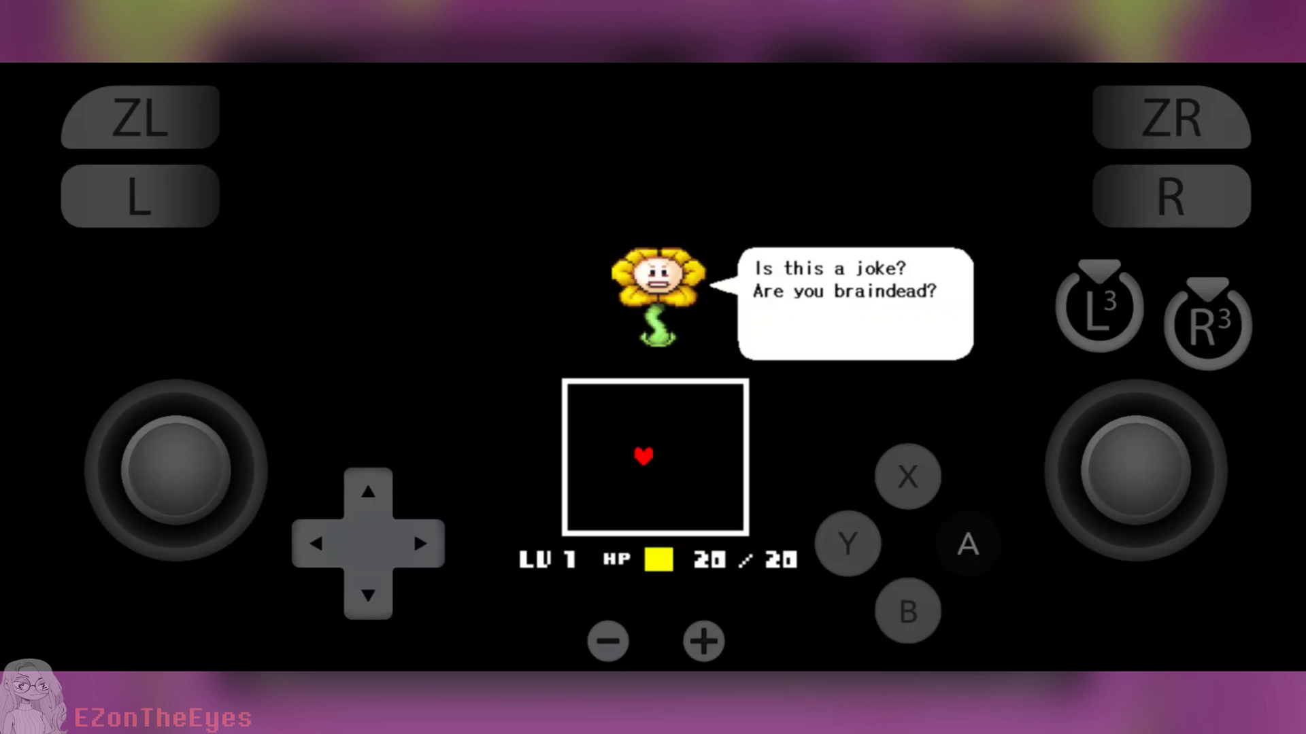
click(908, 611)
mouse_move(222, 544)
mouse_down()
mouse_move(206, 604)
mouse_move(140, 582)
mouse_up()
click(968, 543)
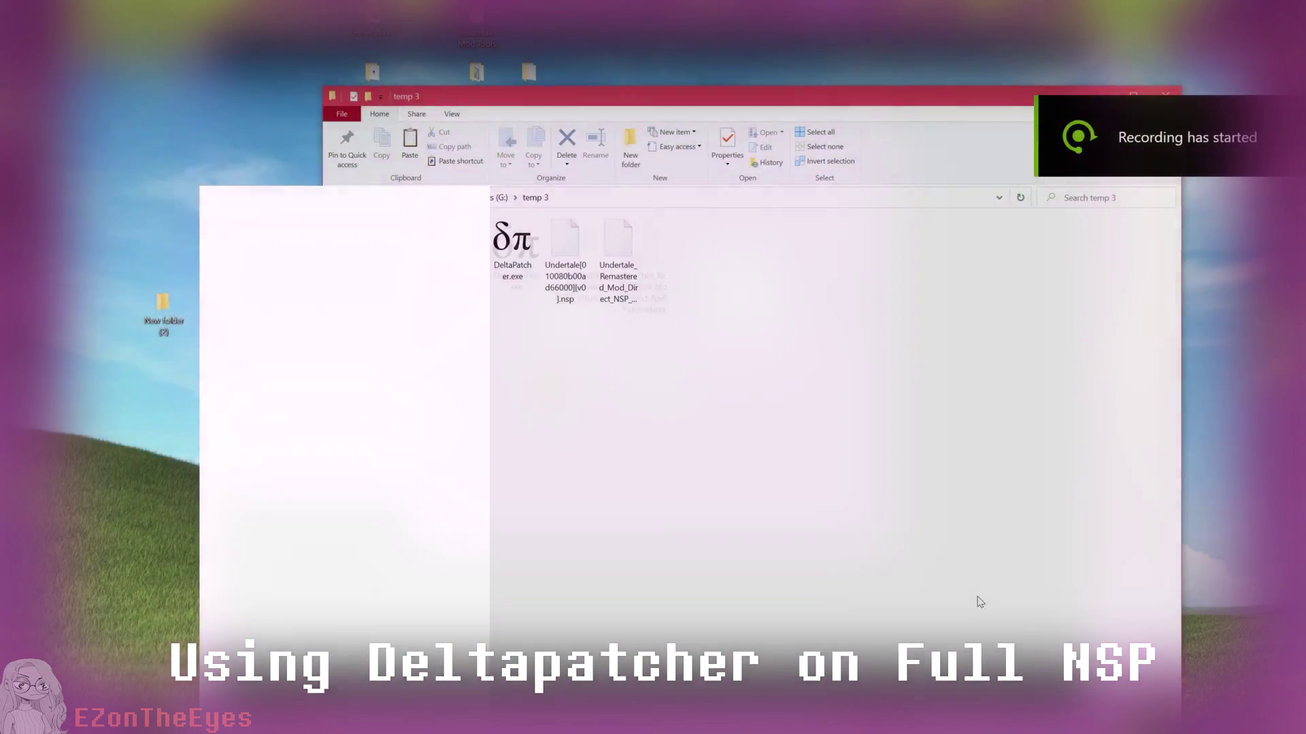
In DeltaPatcher, select the Undertale base .nsp and the Undertale Remastered xdelta patch.
scroll(977, 598, up, 3)
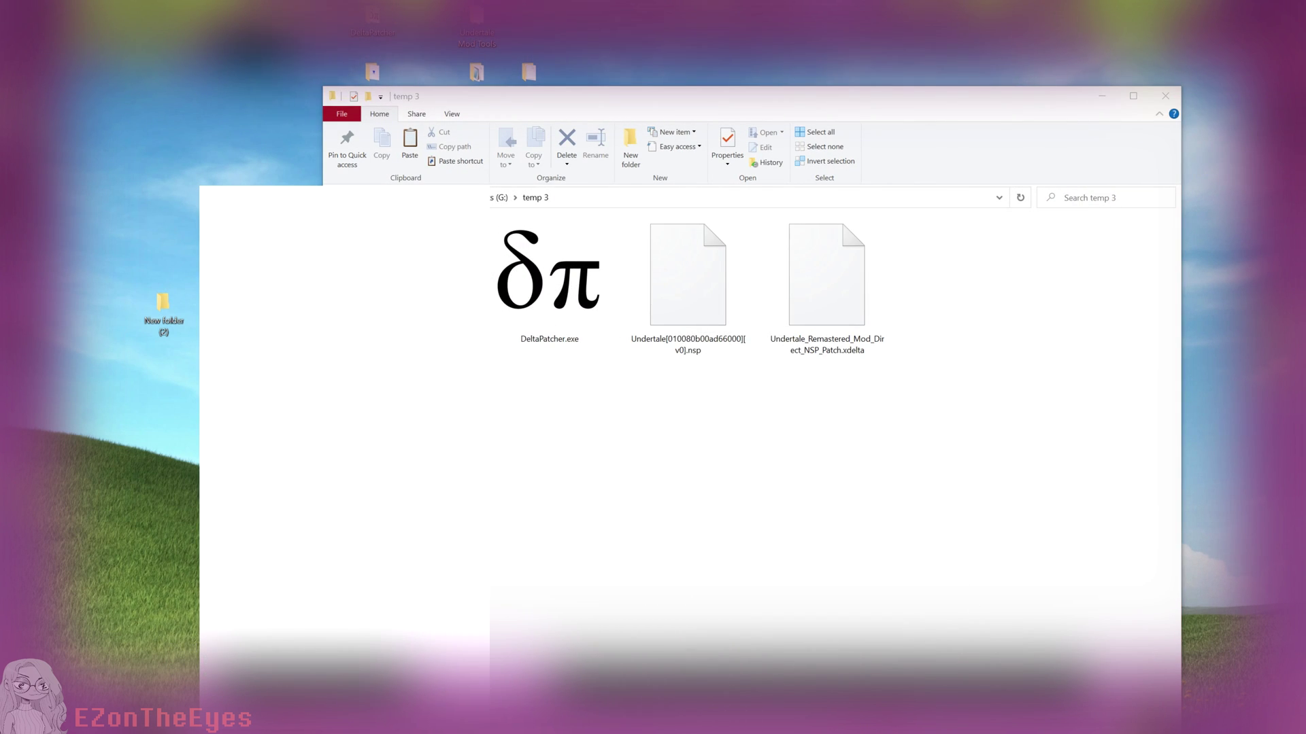
double_click(568, 306)
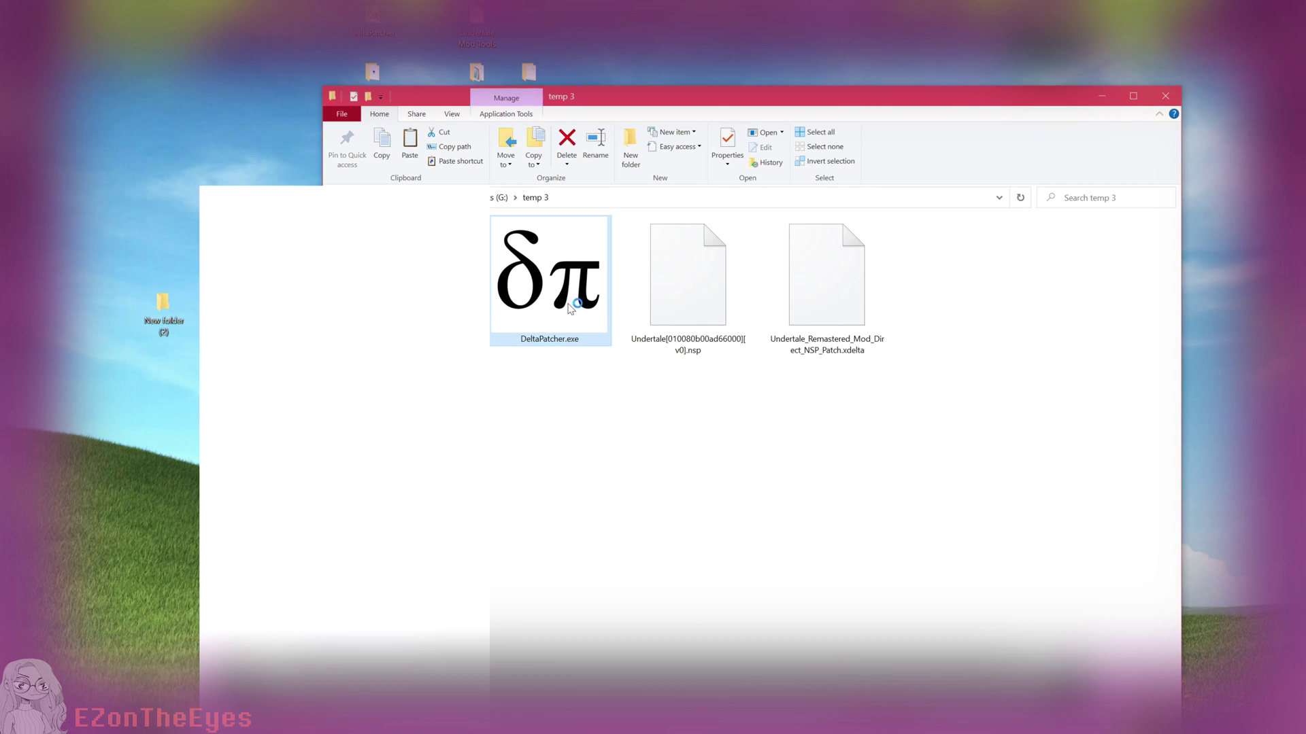
drag(412, 406, 722, 454)
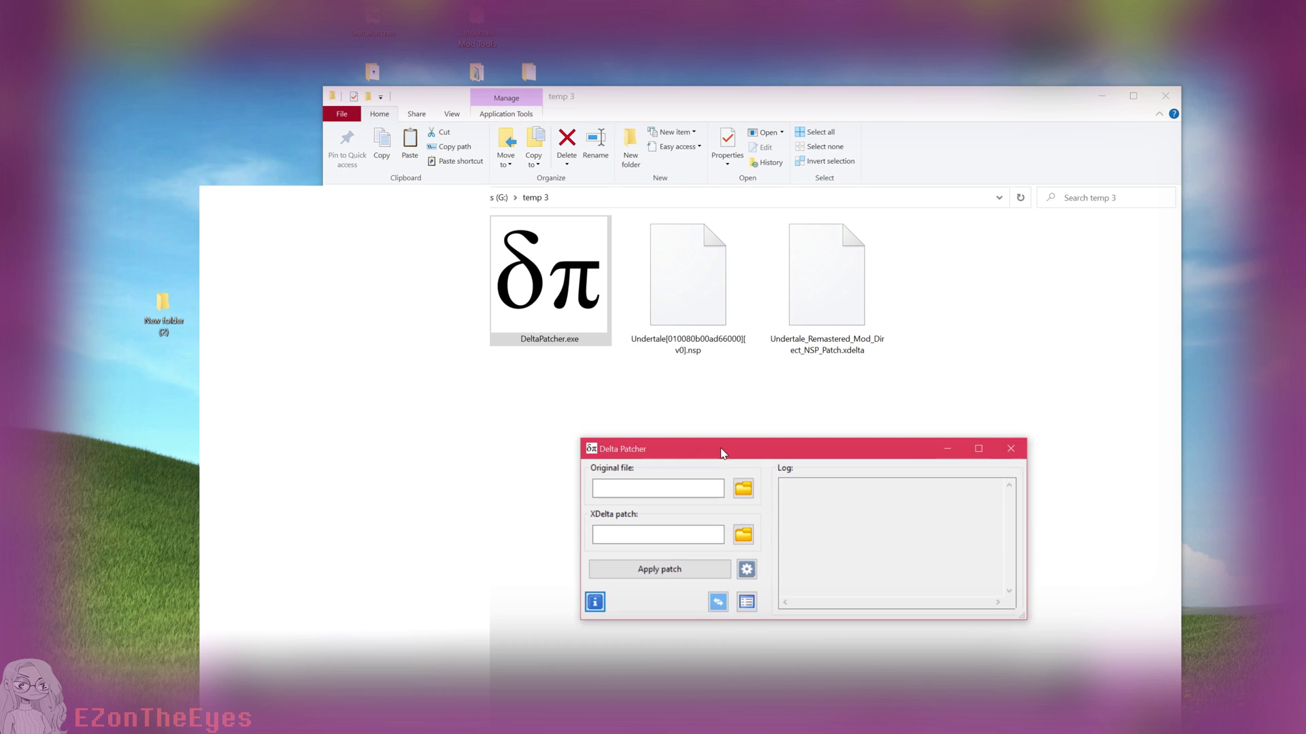
click(741, 490)
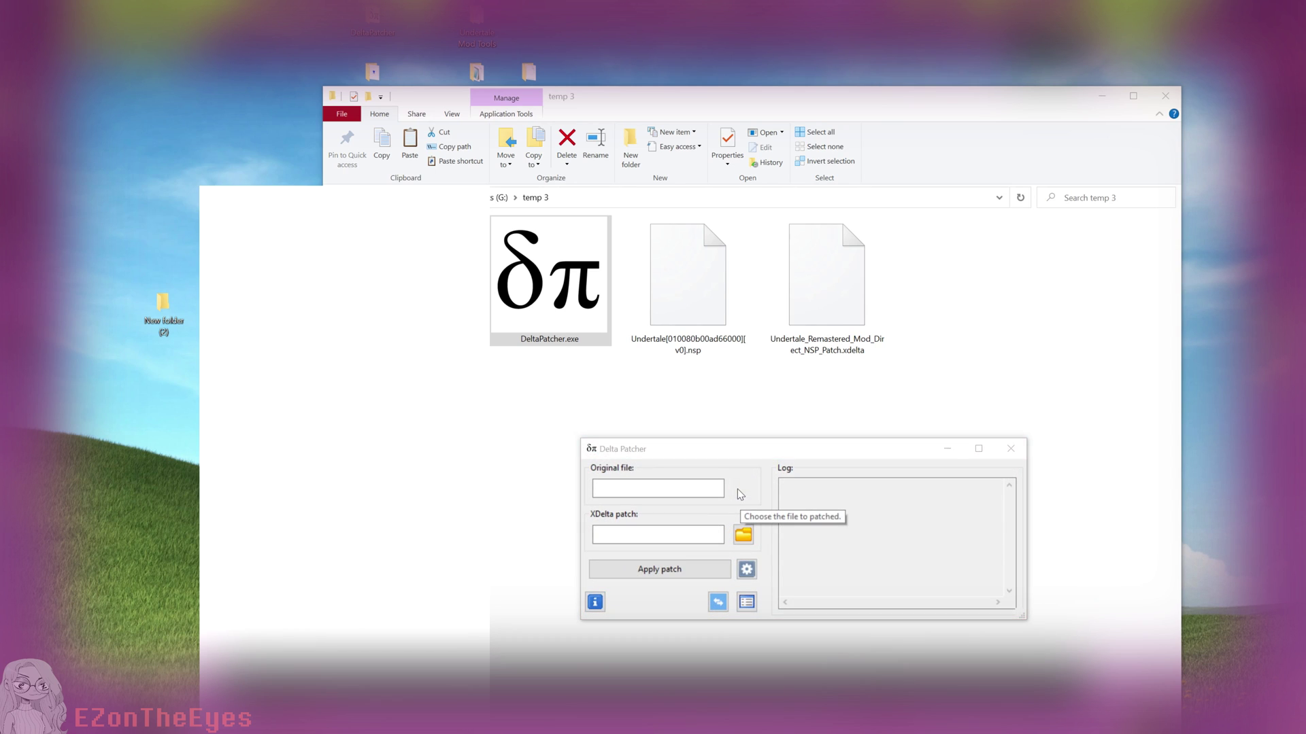
click(854, 576)
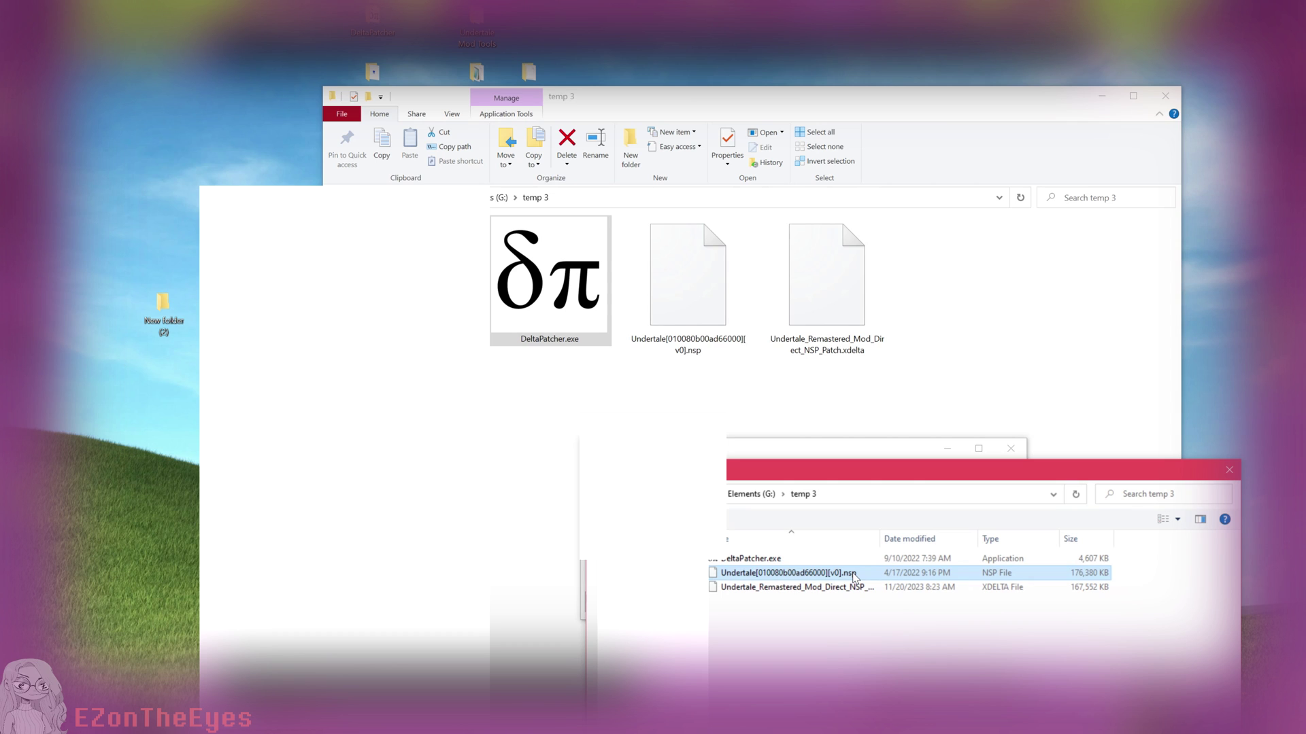
click(854, 576)
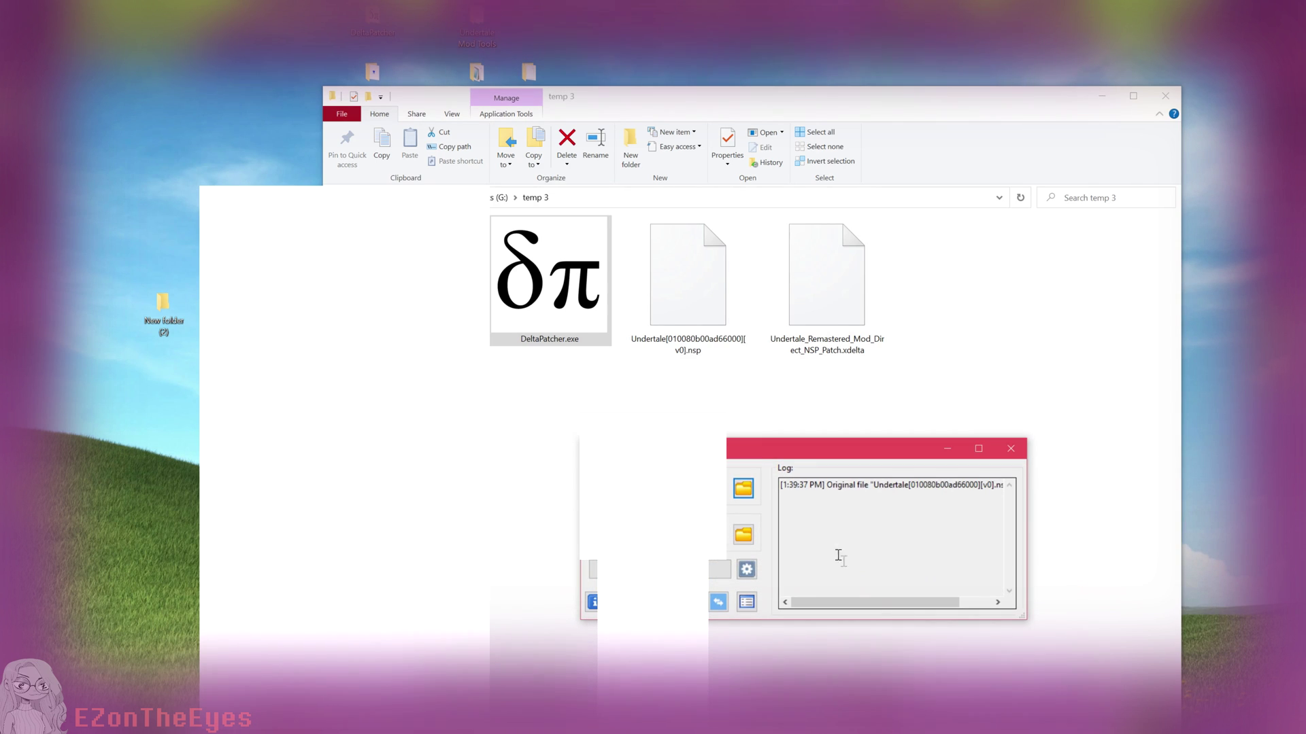
click(742, 542)
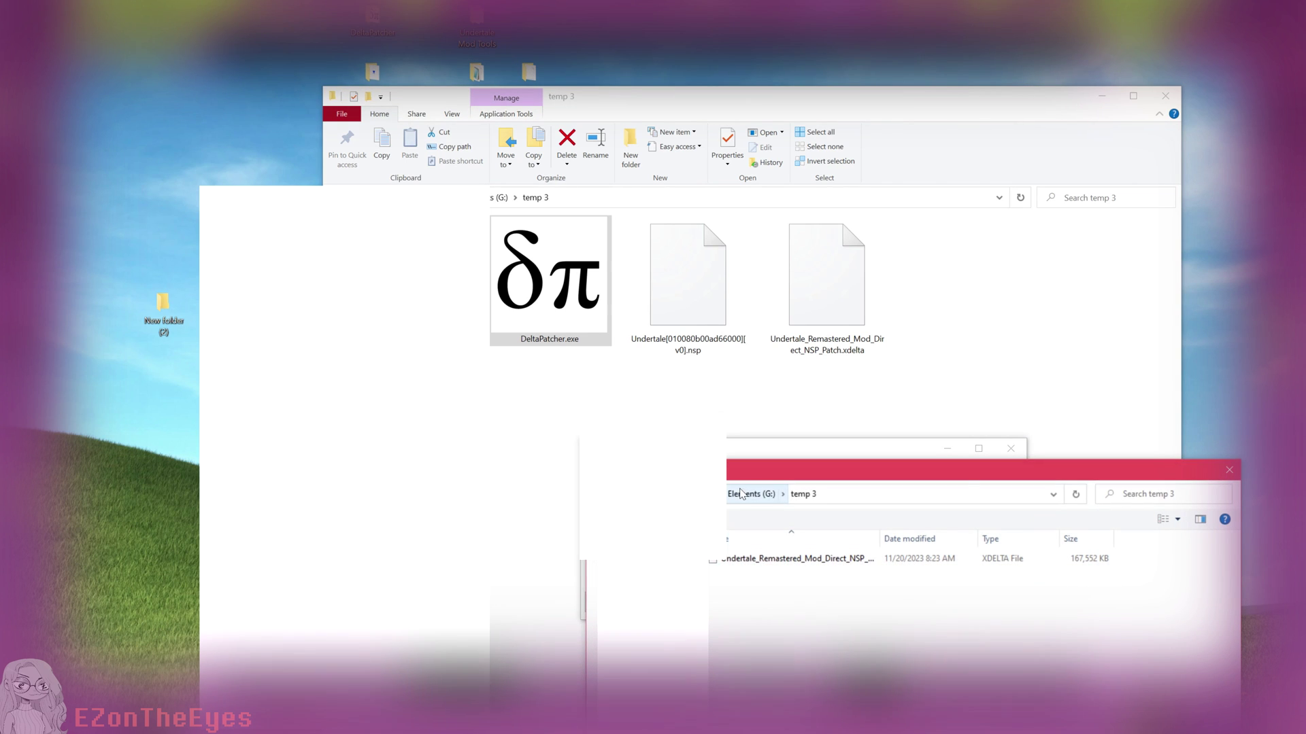
double_click(780, 558)
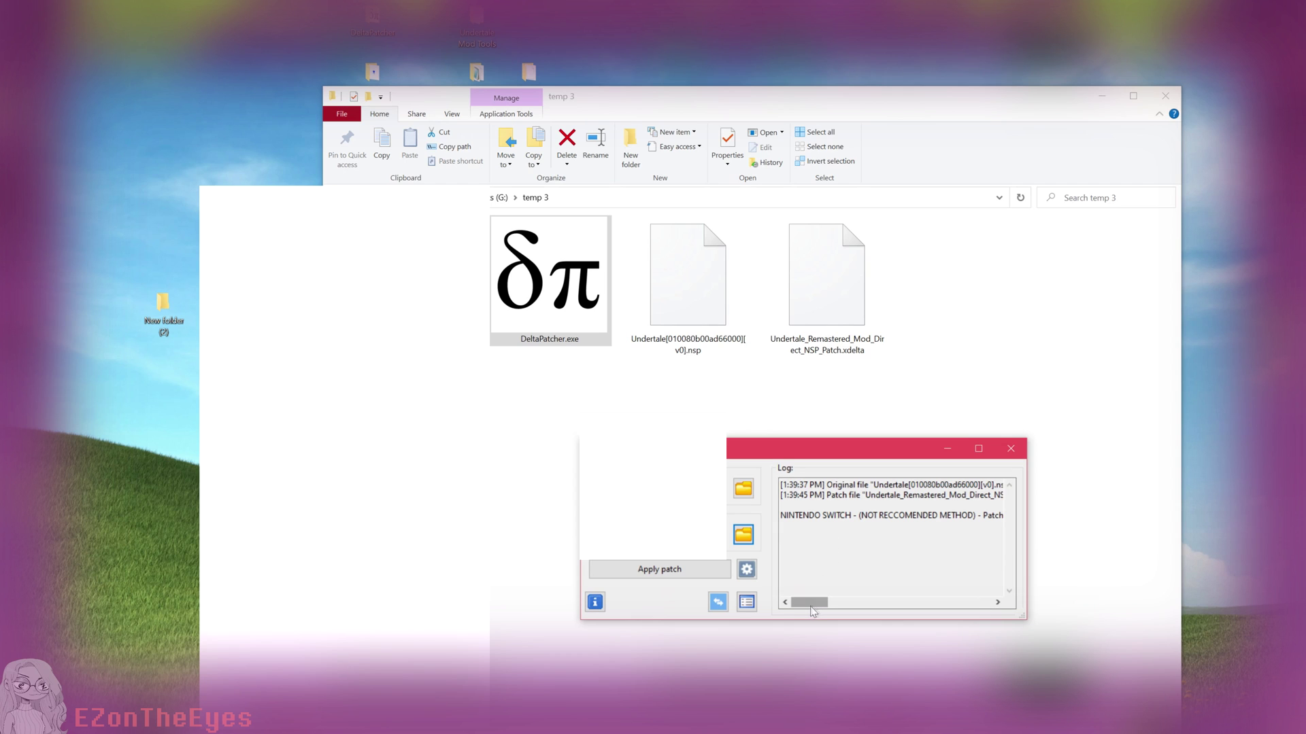
Apply the patch, dismiss the success message and close DeltaPatcher.
mouse_move(814, 604)
mouse_down()
mouse_move(969, 602)
mouse_move(813, 604)
mouse_up()
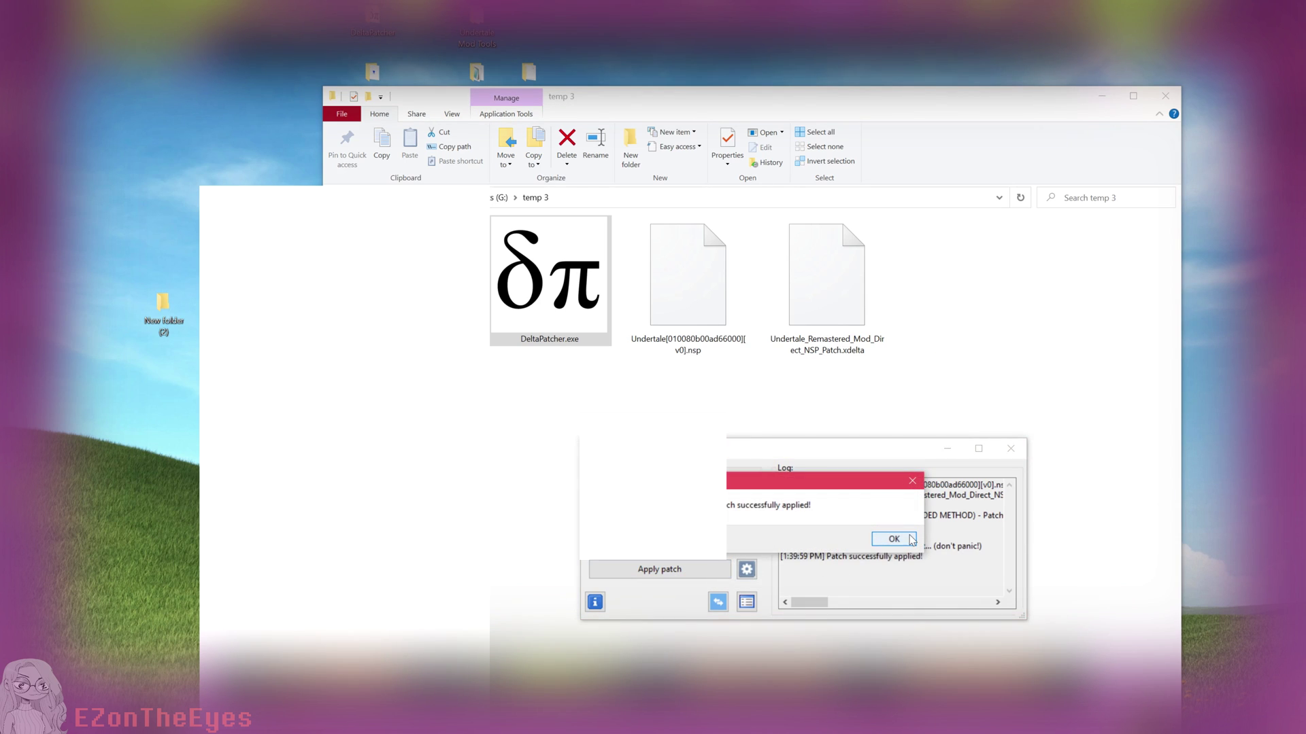
click(911, 540)
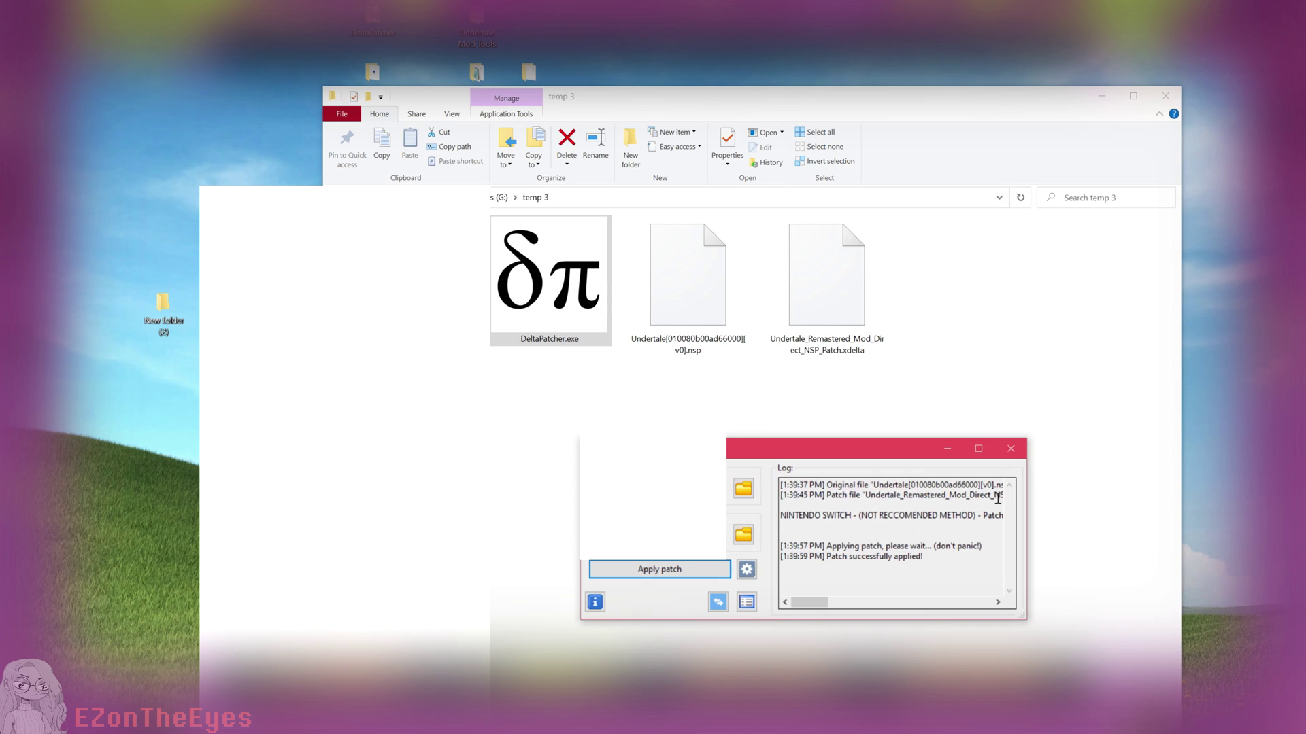
click(1011, 450)
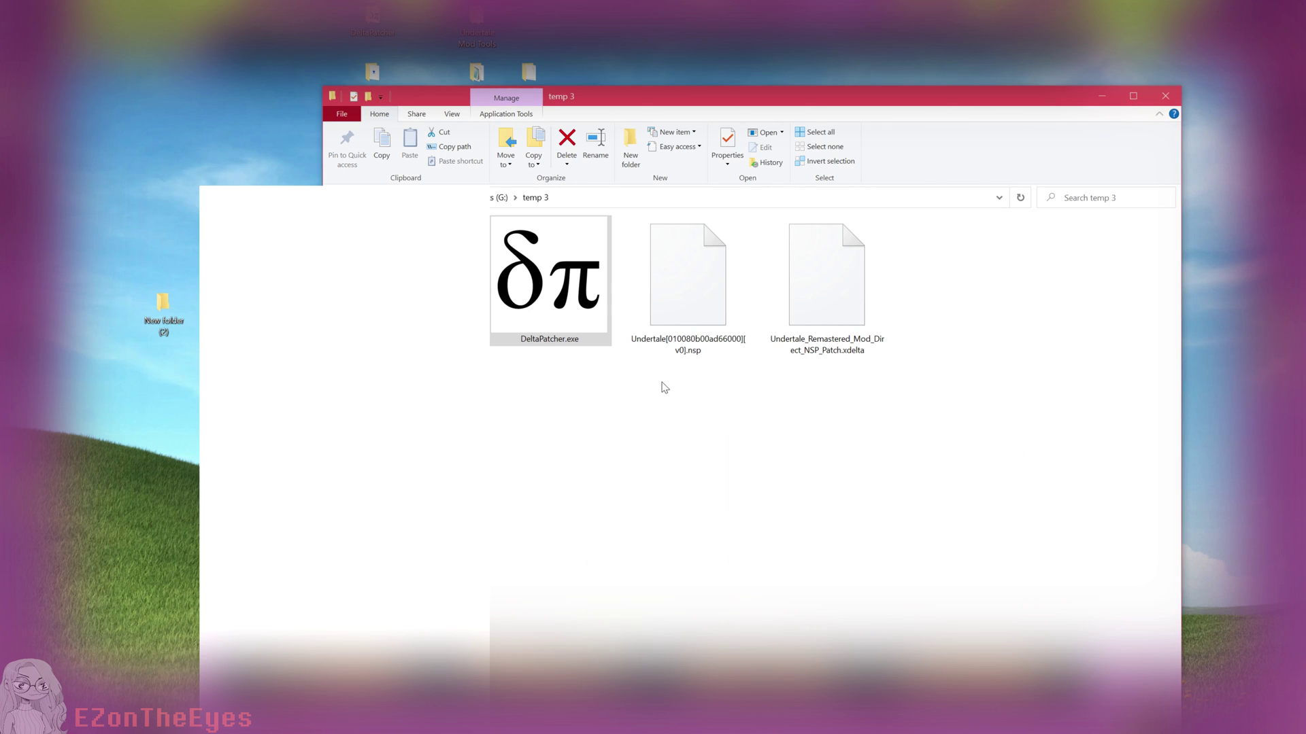
Launch the patched Undertale NSP in the Android emulator and advance Flowey's opening lines.
drag(685, 384, 741, 308)
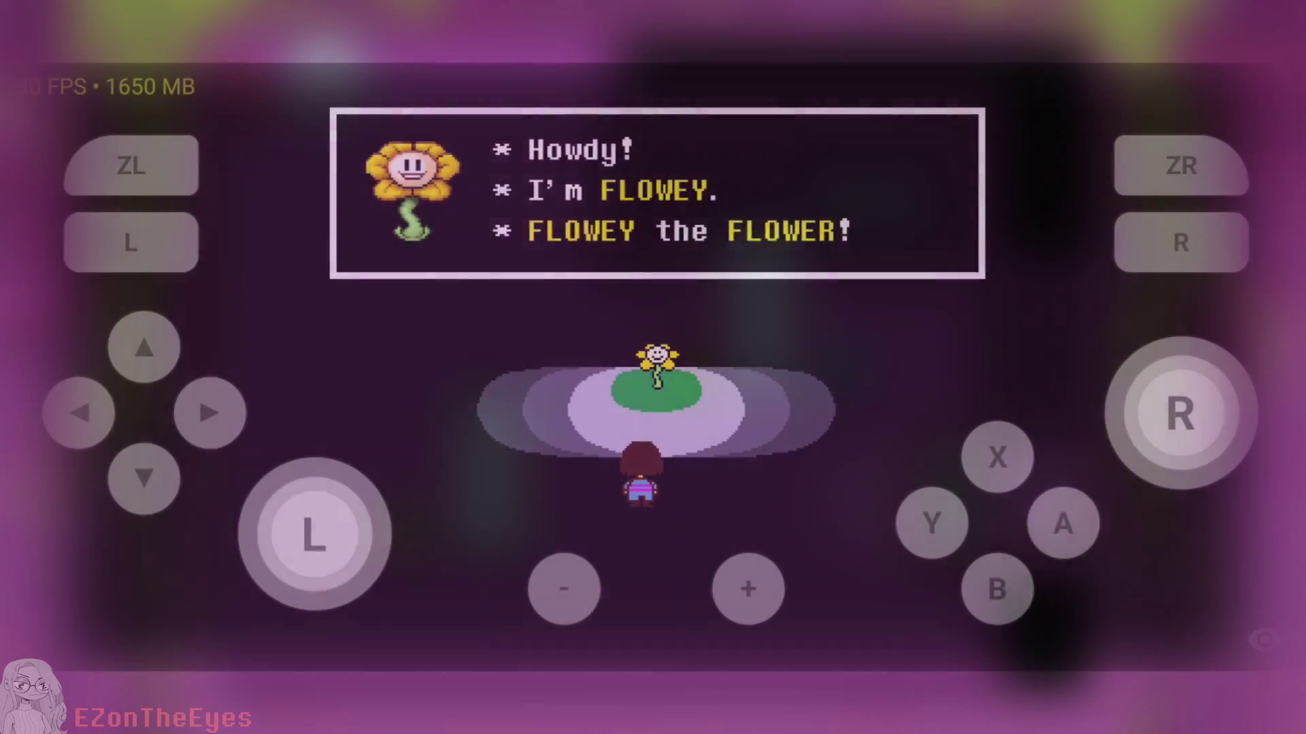
key(z)
click(1063, 524)
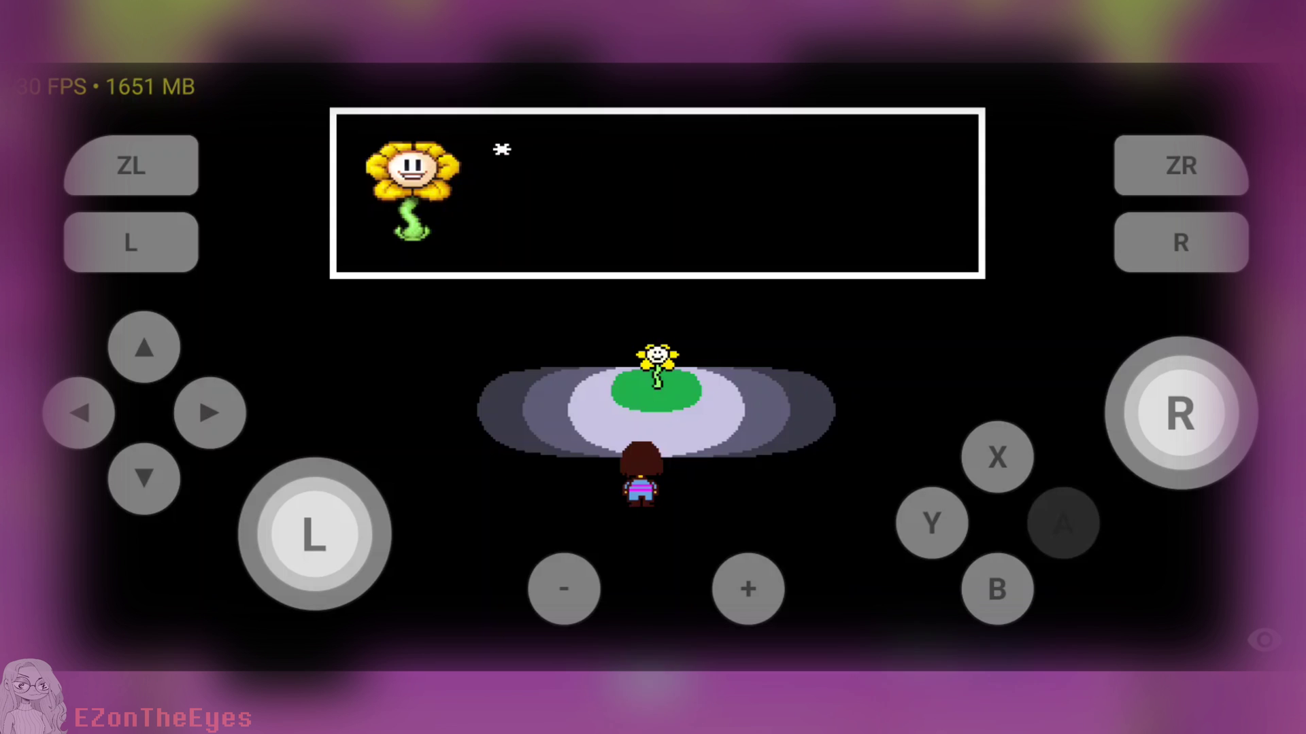
click(1063, 524)
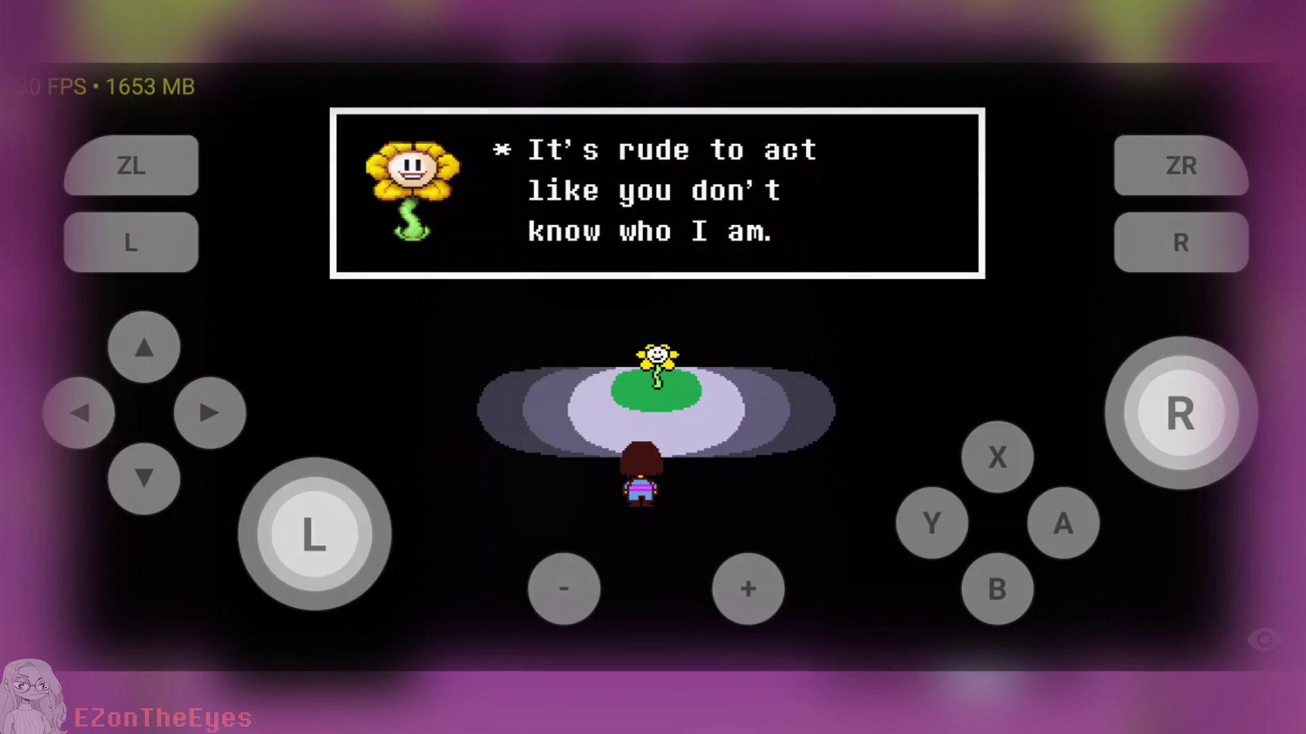
click(1063, 524)
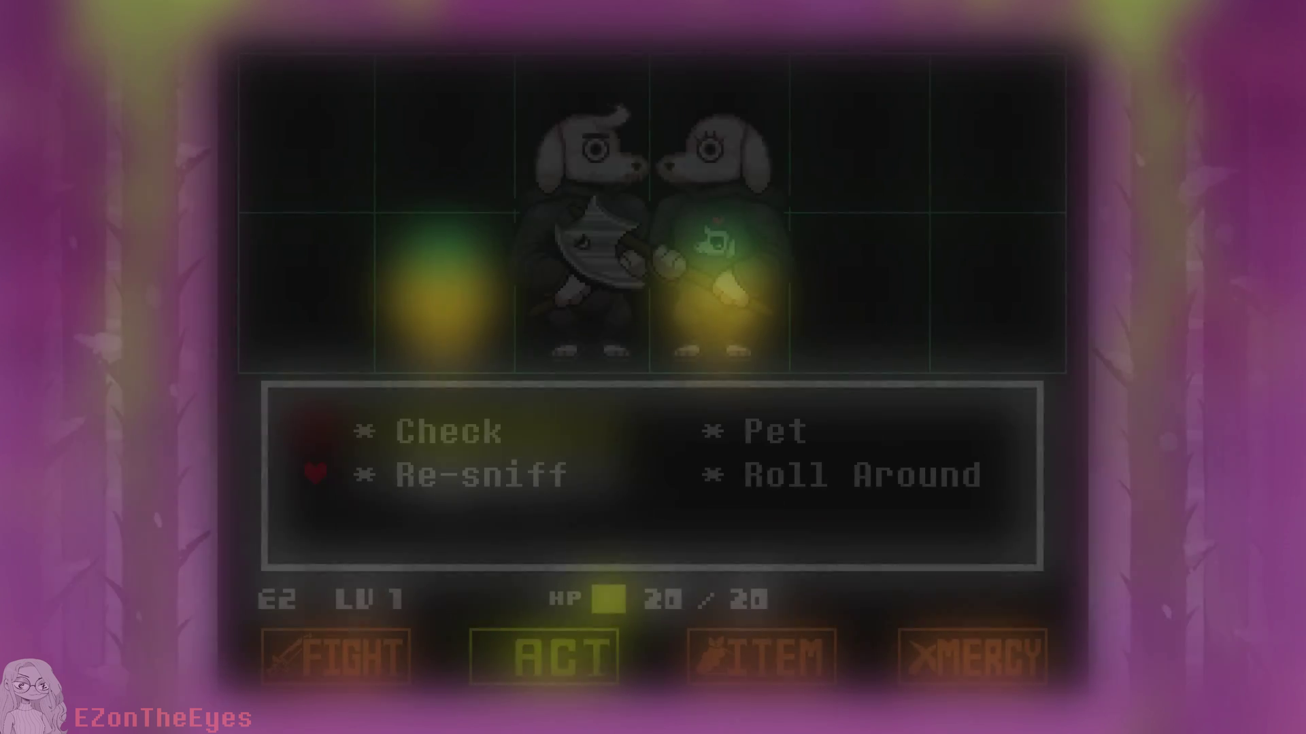
Finish the Re-sniff turn's narration and dodge the dogs' axe attack.
key(z)
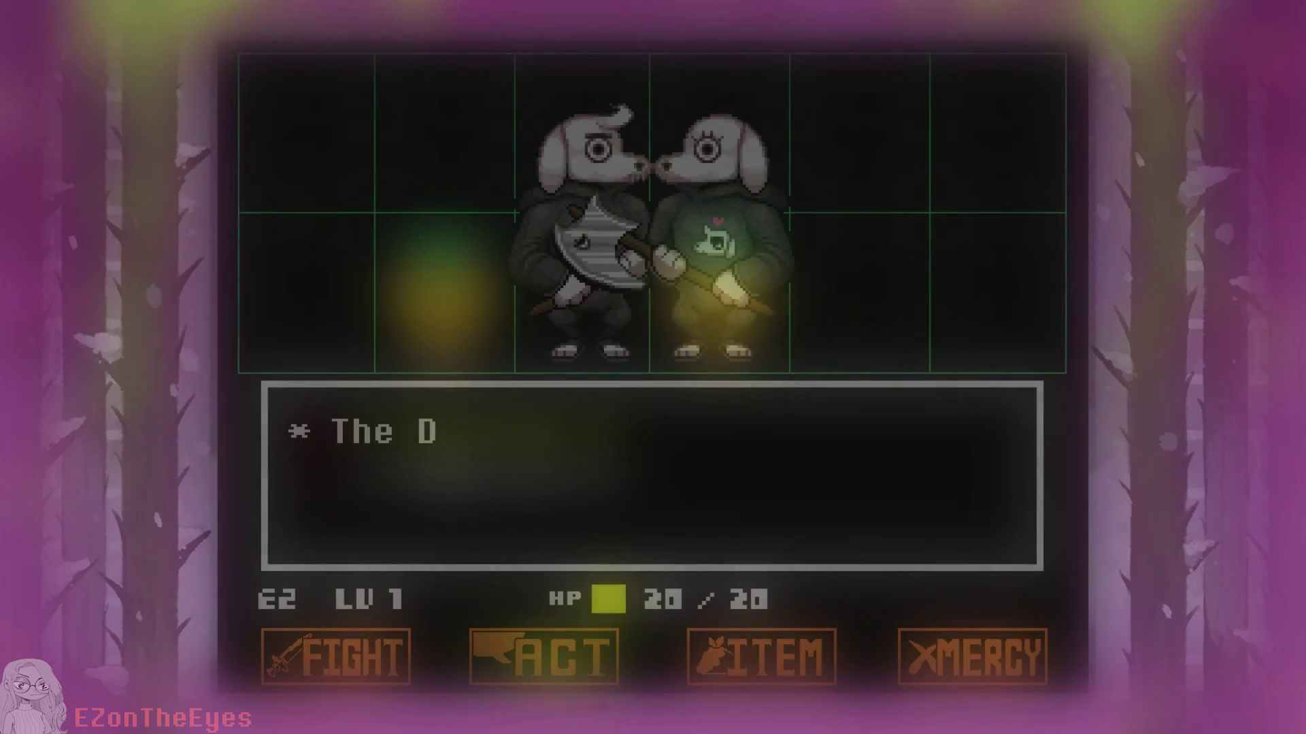
key(z)
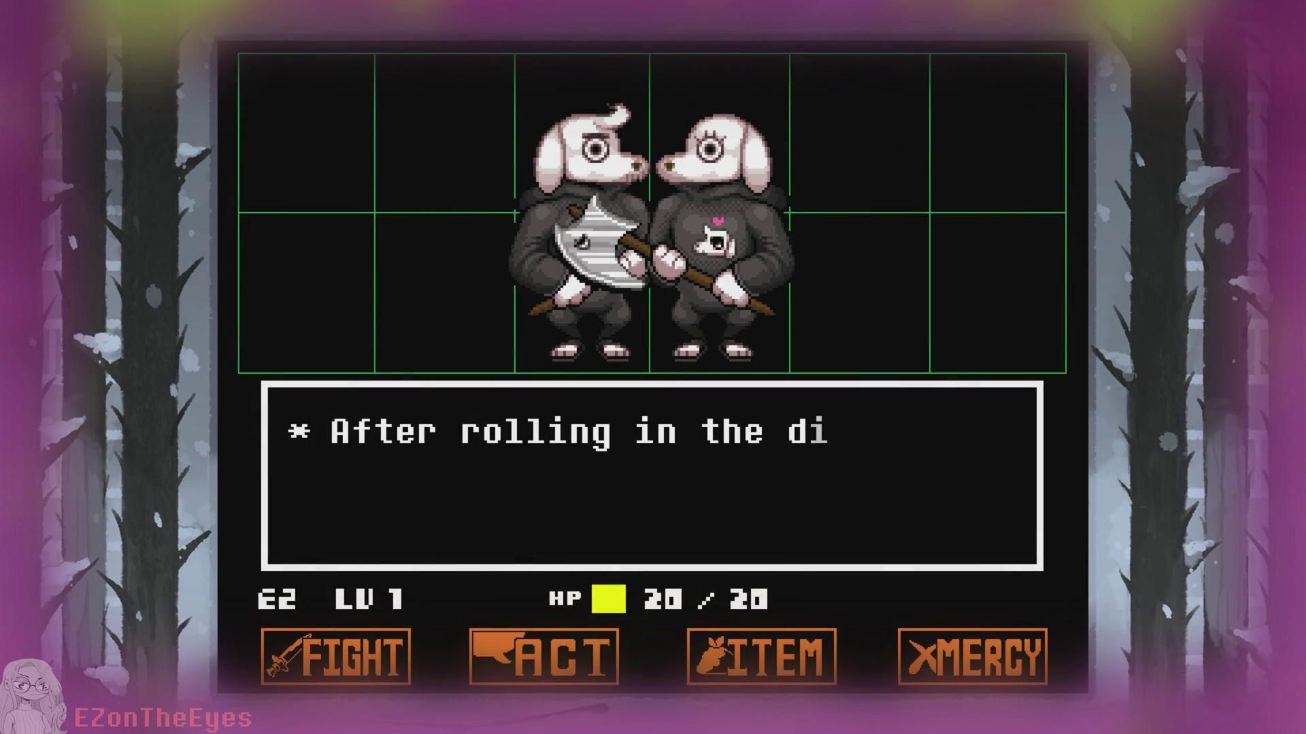
key(z)
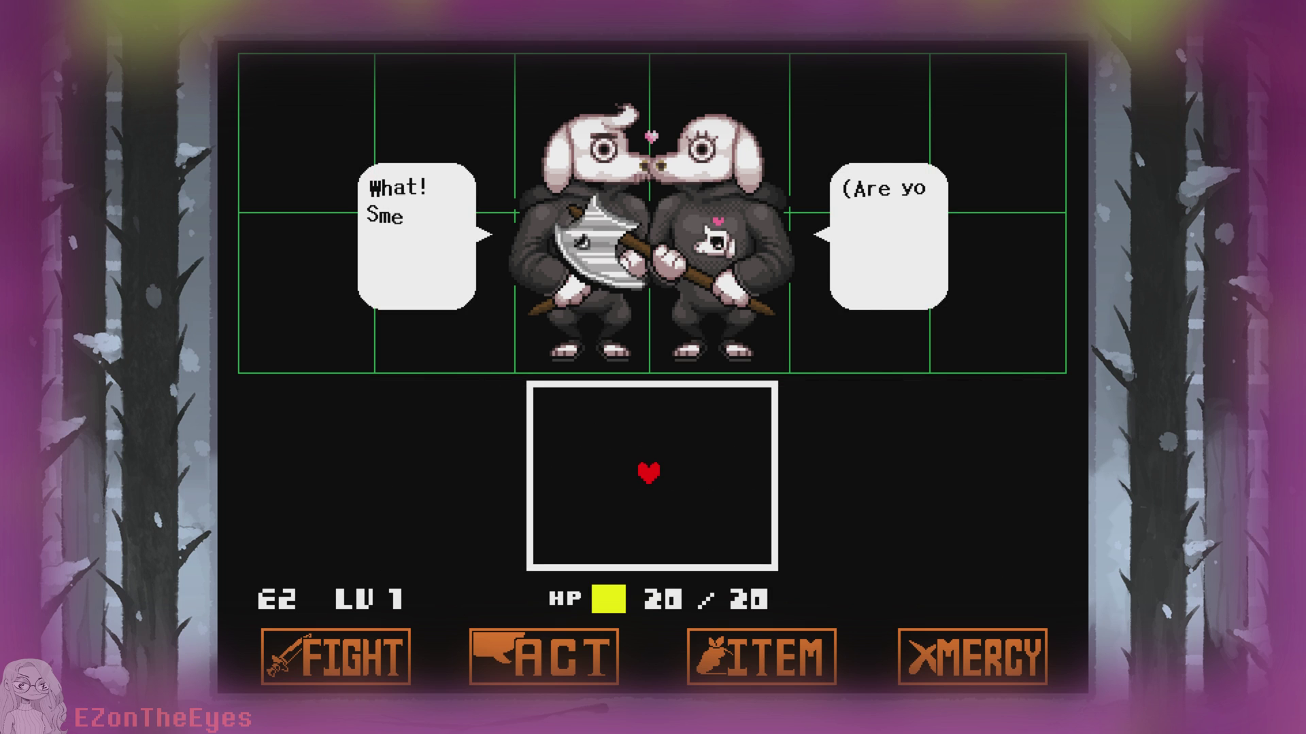
key(z)
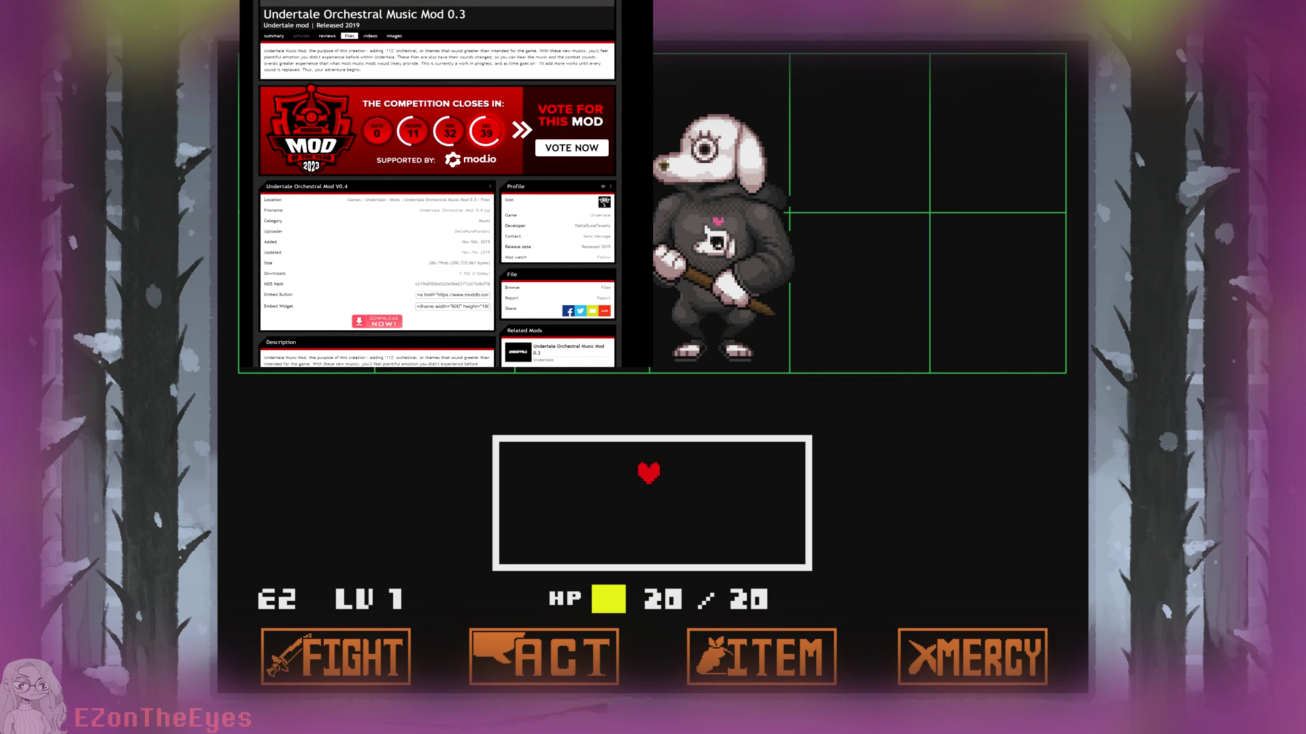
key(Down)
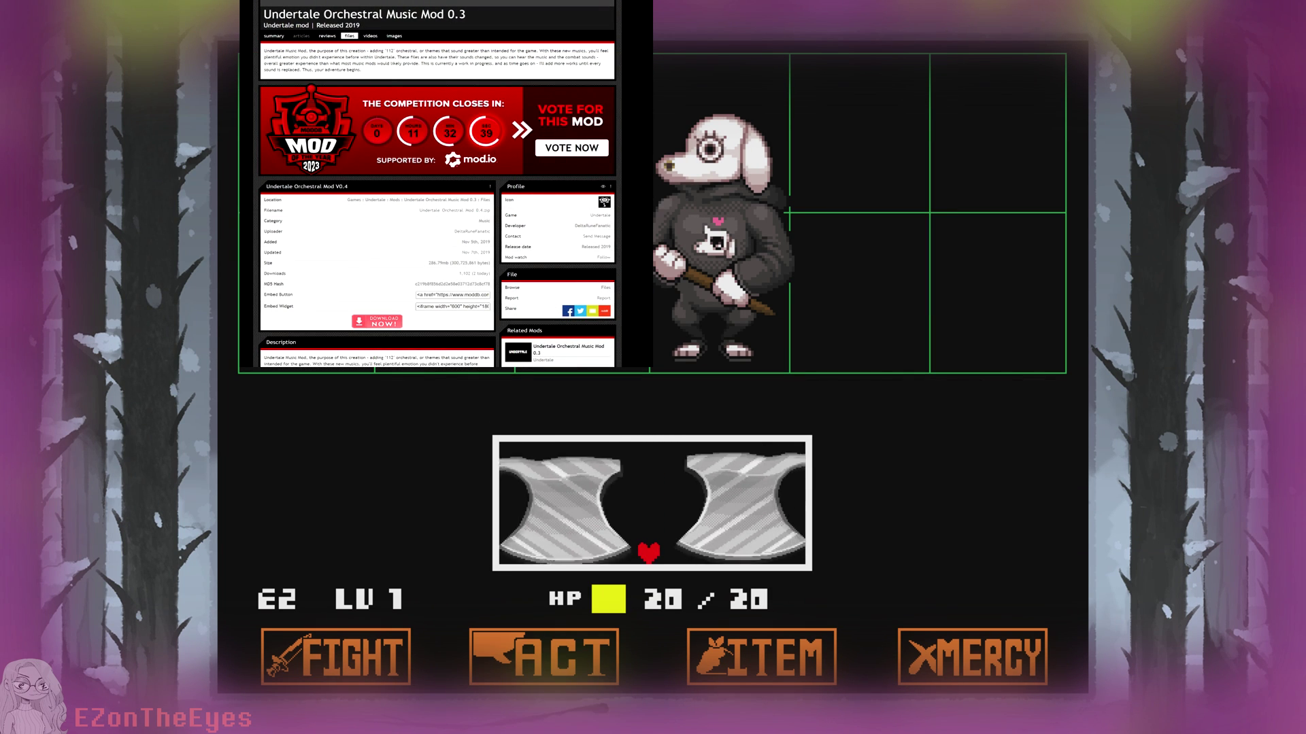
key(Left)
key(Right)
key(Right)
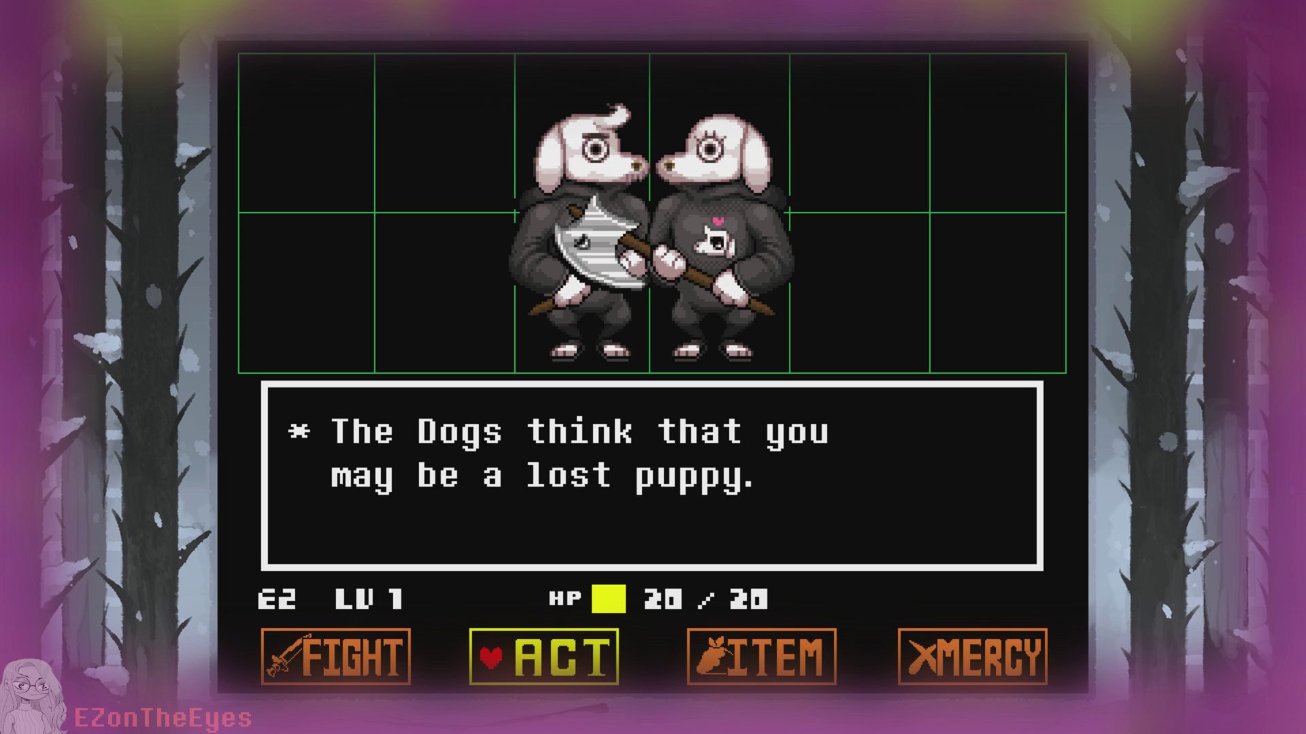
Pet Dogaressa, then dodge the heart attack.
key(z)
key(z)
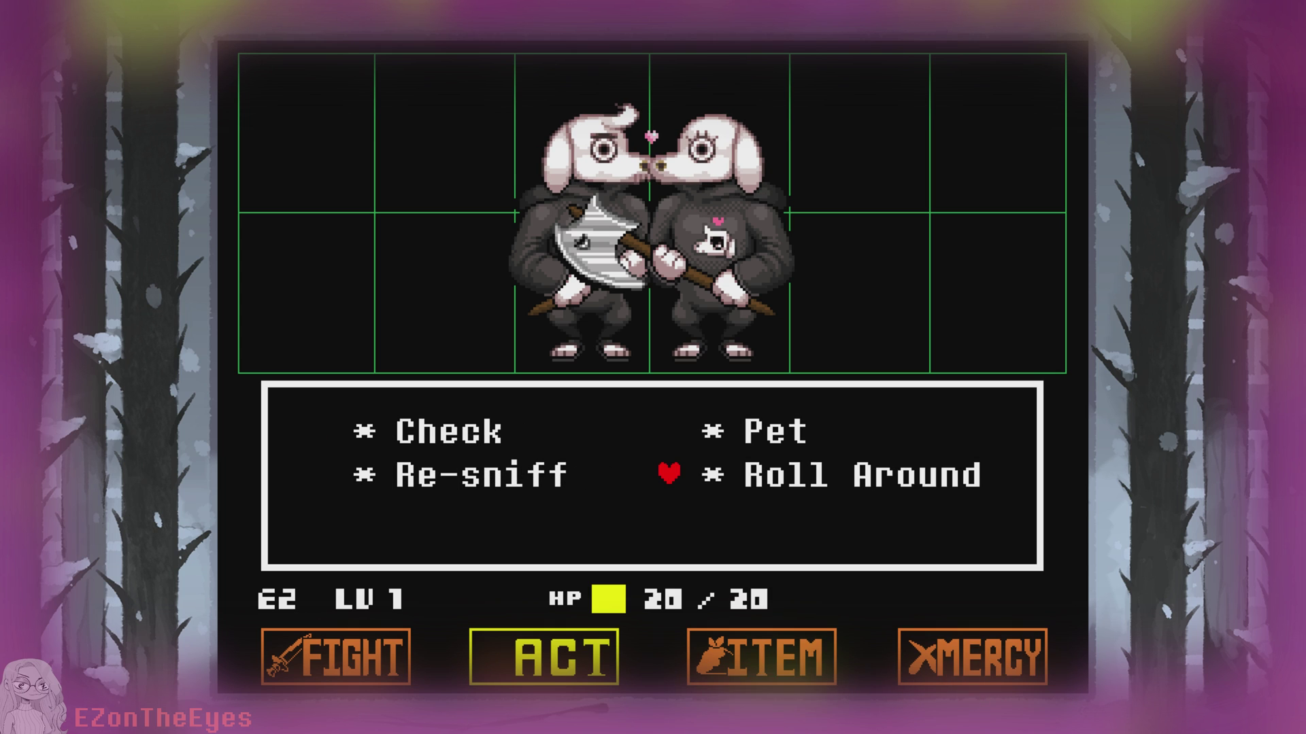
key(x)
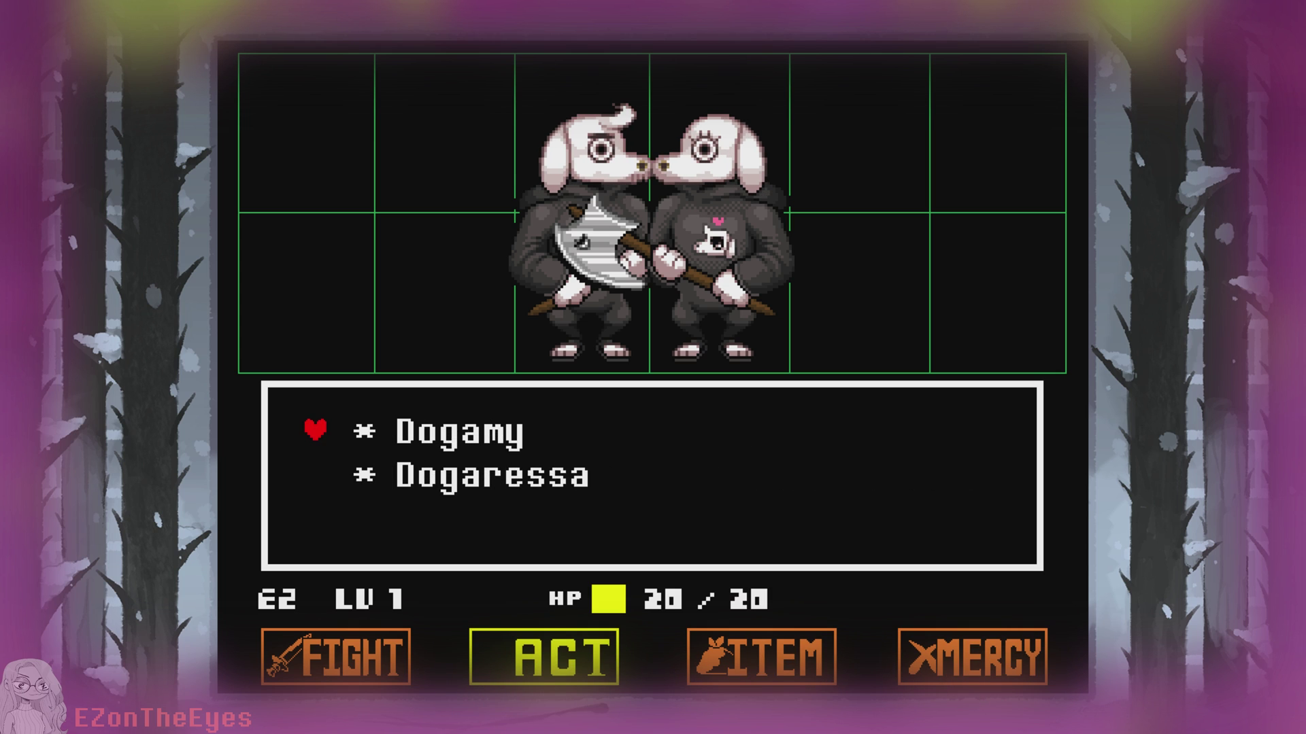
key(z)
key(z)
key(z)
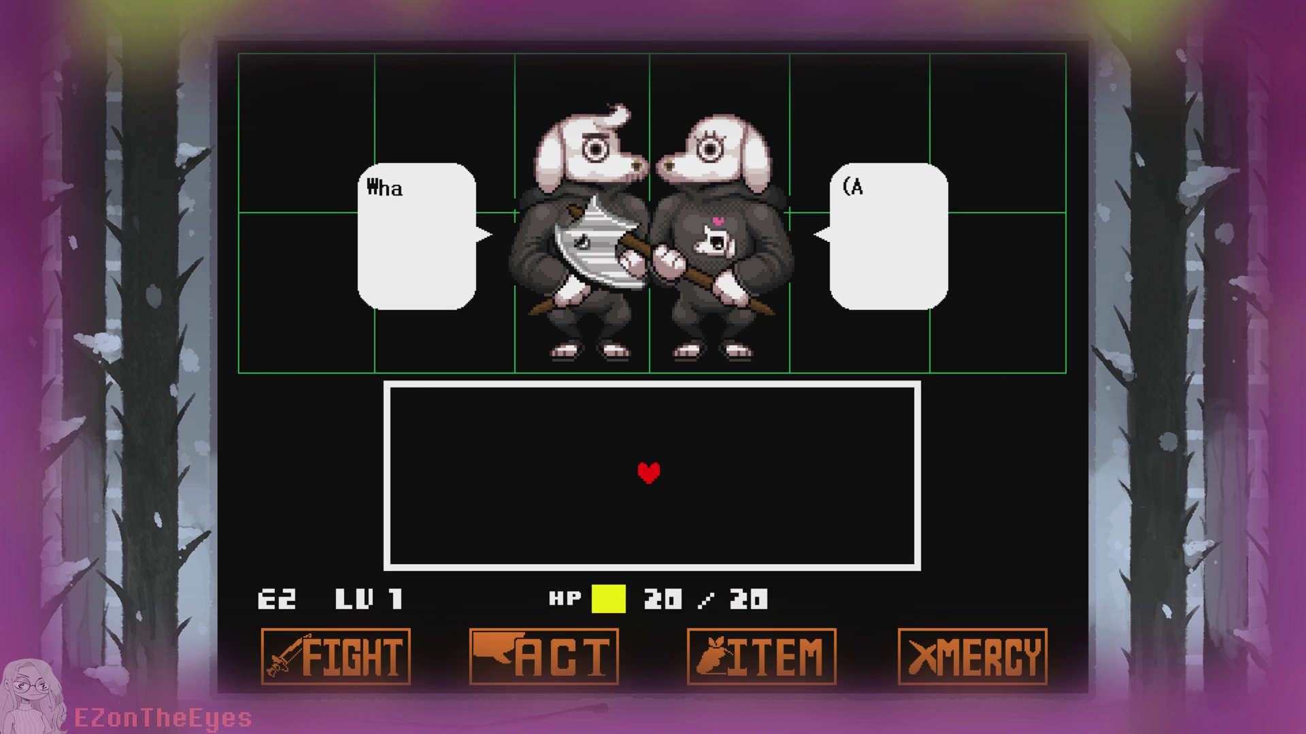
key(z)
key(Down)
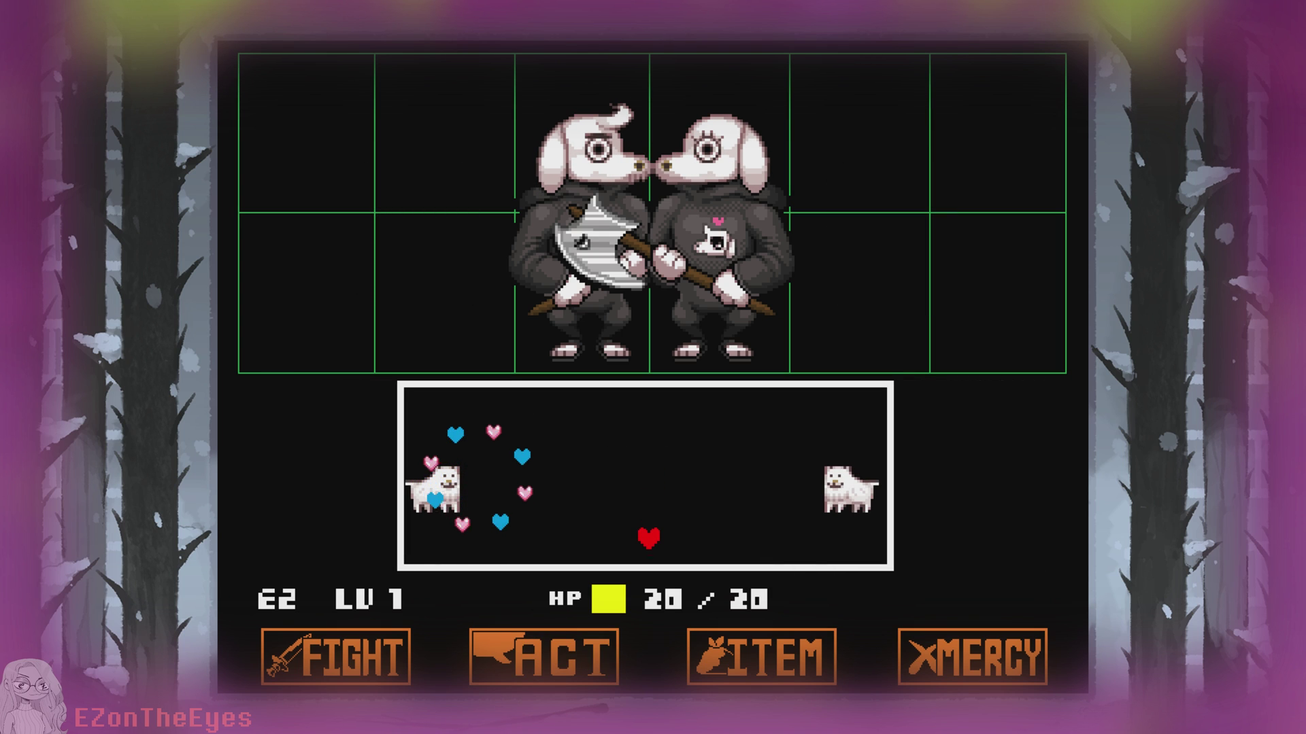
key(Up)
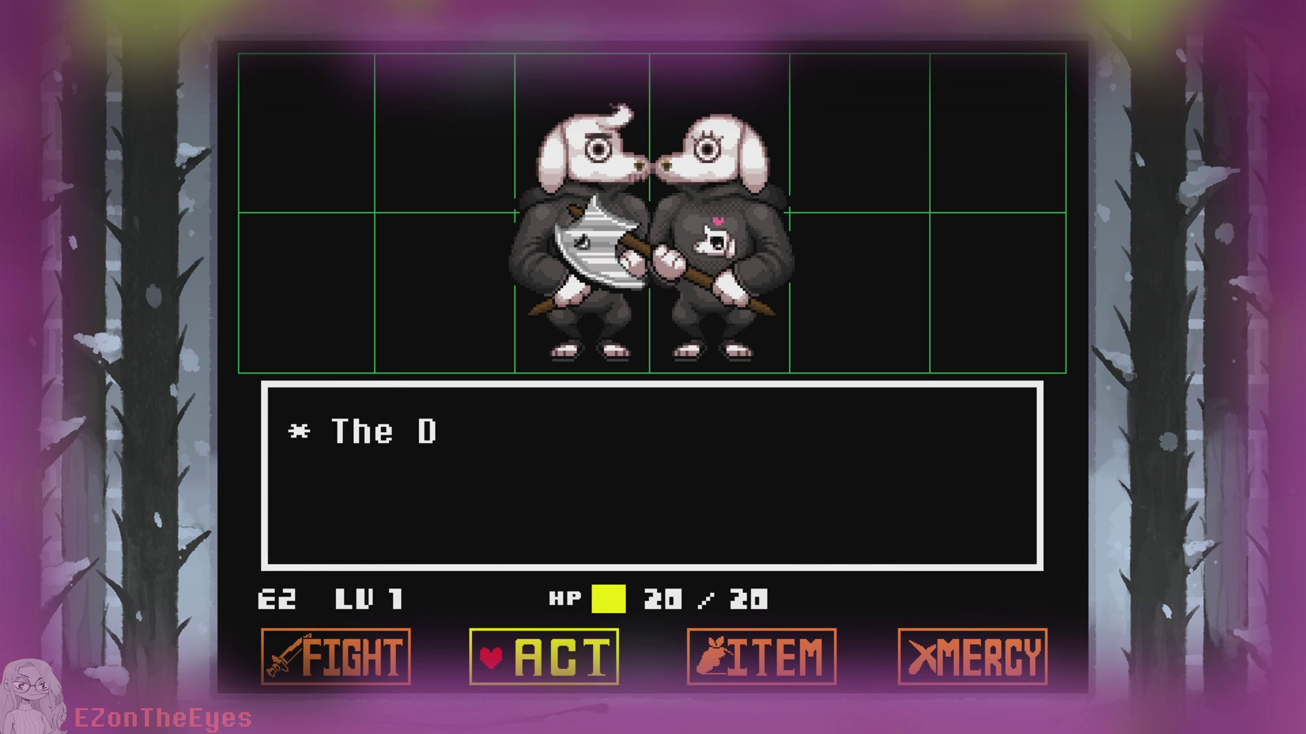
Choose Re-sniff from Dogaressa's ACT options and skip the speech bubbles.
key(z)
key(Down)
key(z)
key(z)
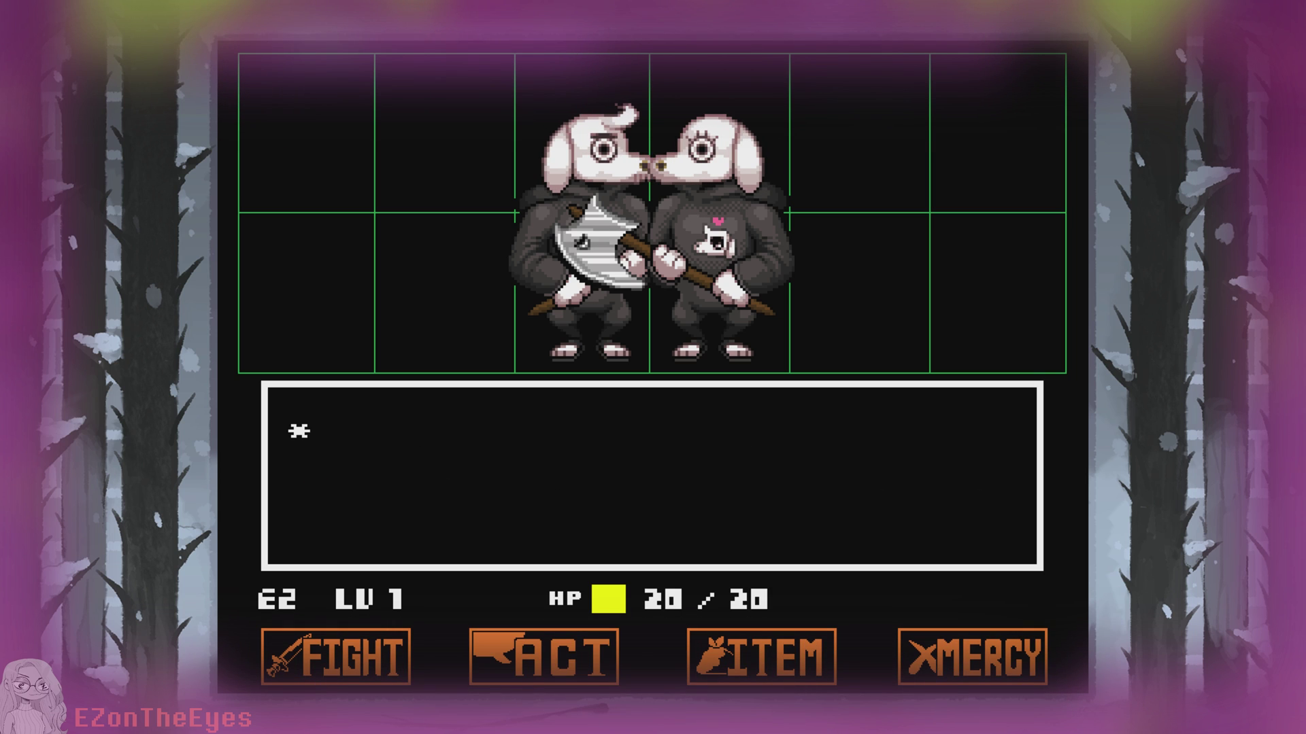
key(z)
key(z)
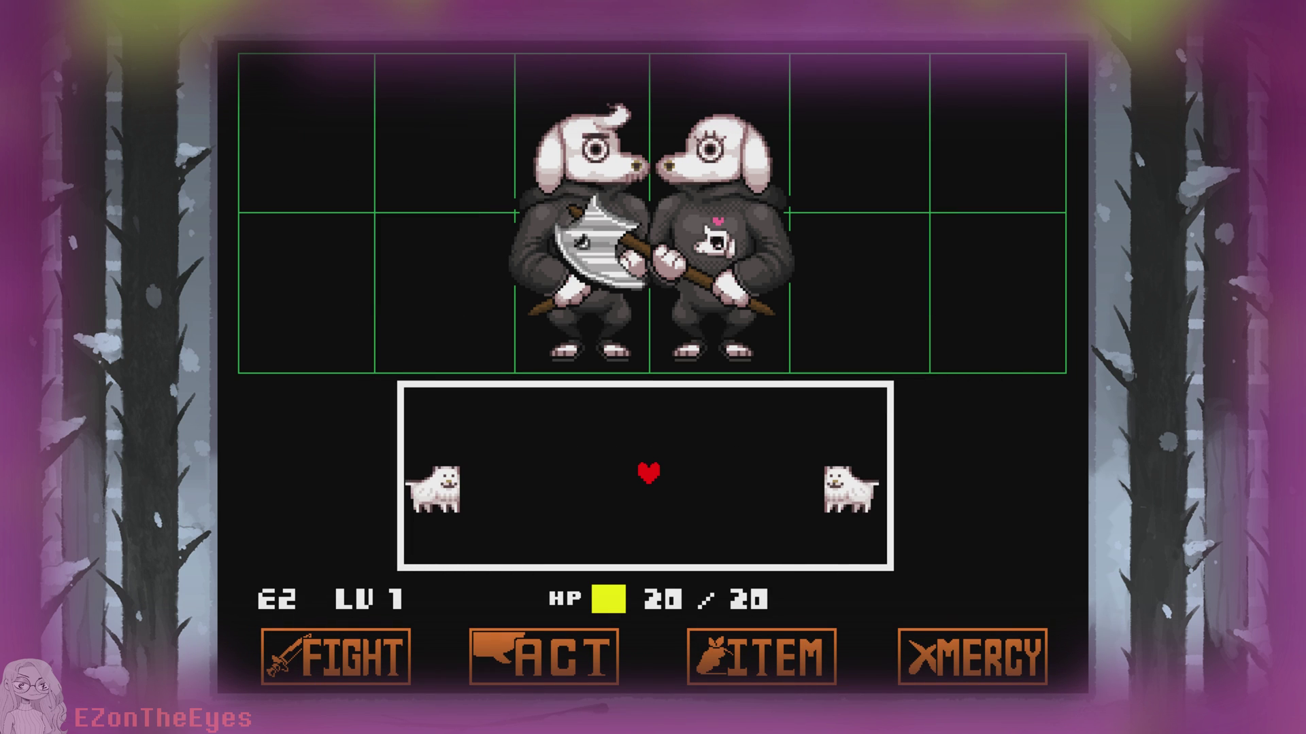
key(Up)
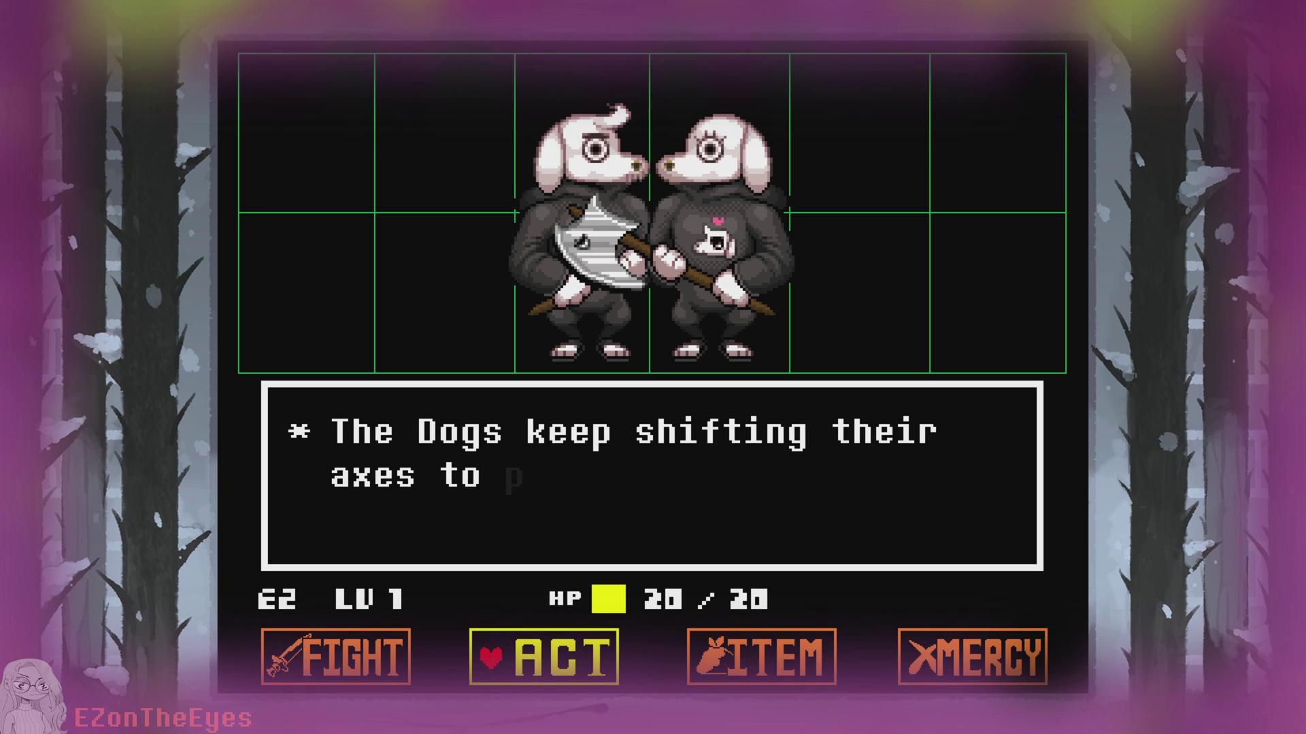
Check the Mercy options, return to ACT, pet Dogaressa again and dodge the hearts.
key(Right)
key(Right)
key(z)
key(x)
key(Left)
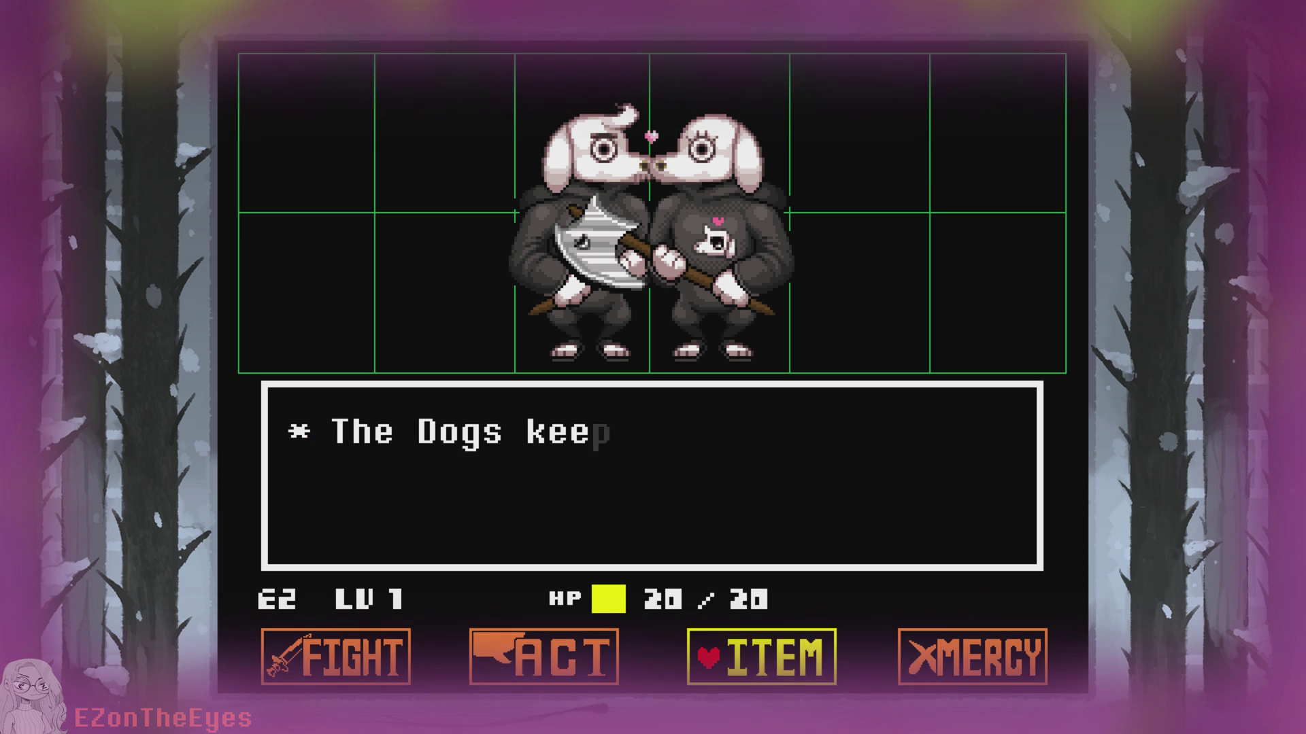
key(Left)
key(z)
key(z)
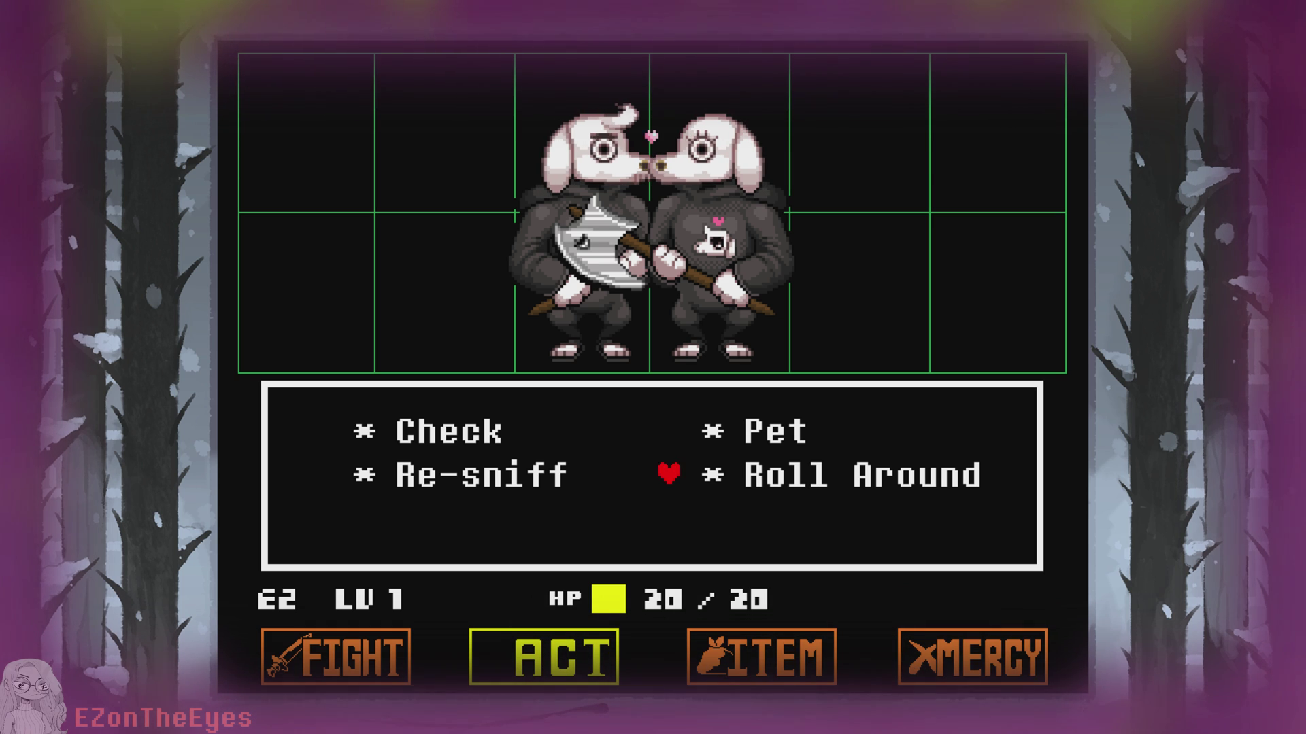
key(Up)
key(x)
key(Down)
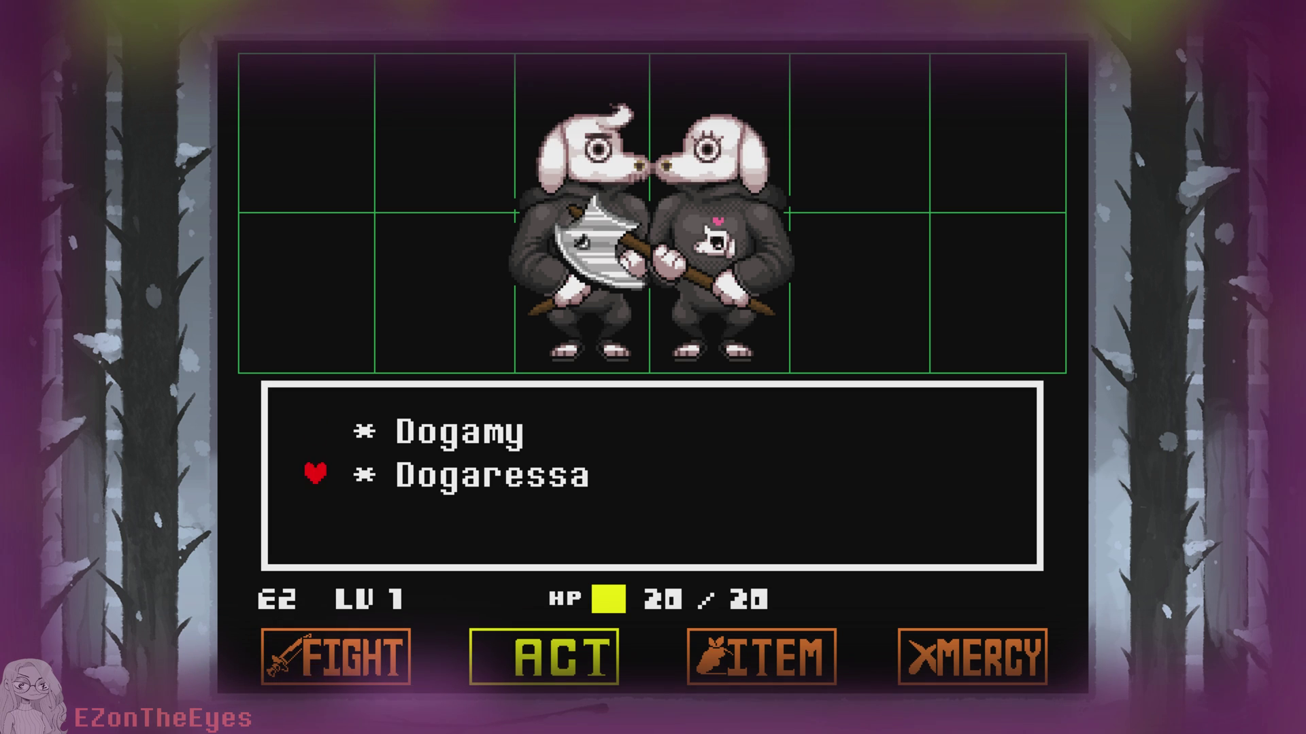
key(z)
key(z)
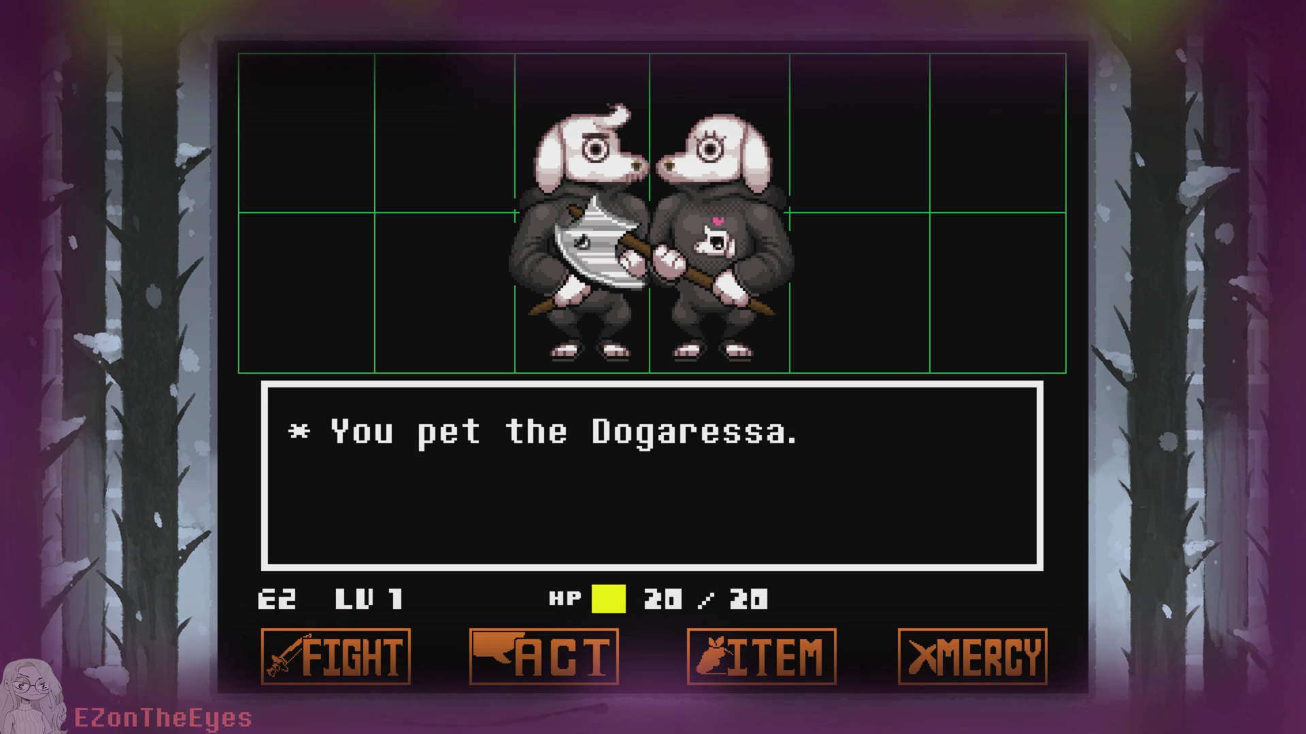
key(z)
key(z)
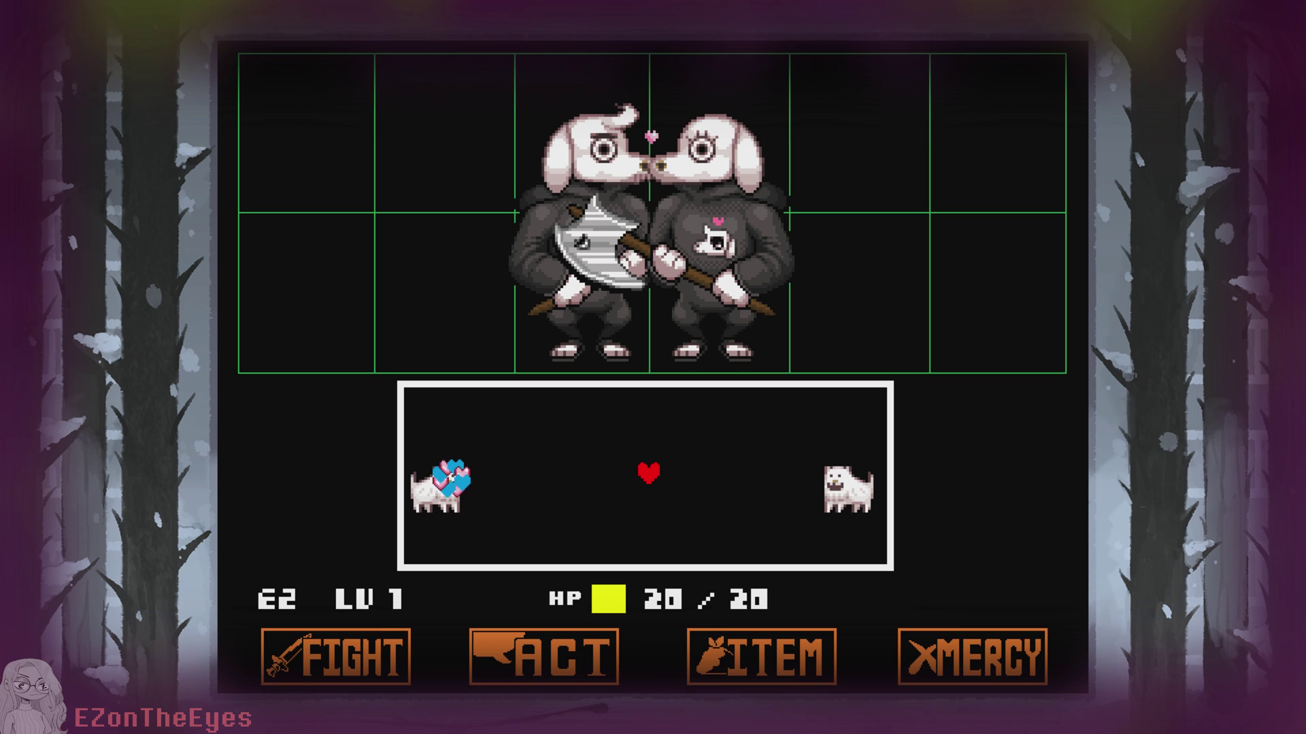
key(Up)
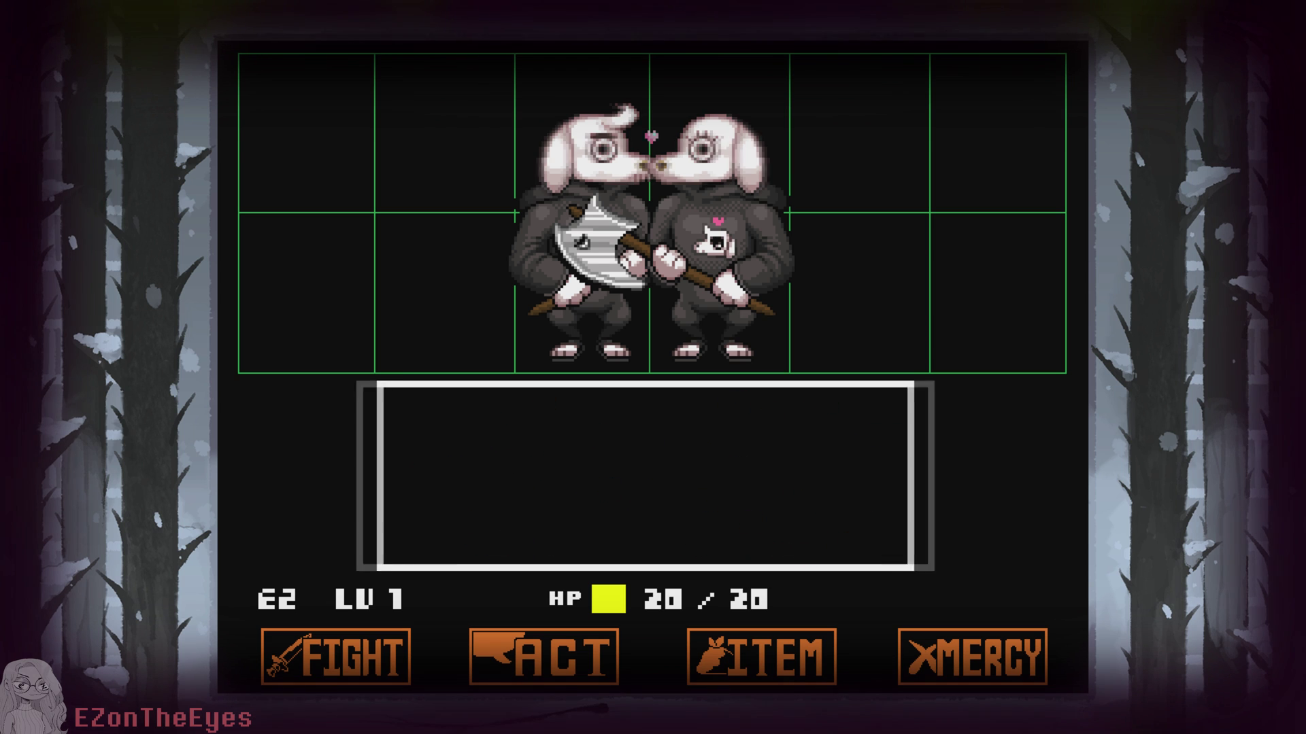
Choose Re-sniff from Dogamy's ACT options.
key(Up)
key(z)
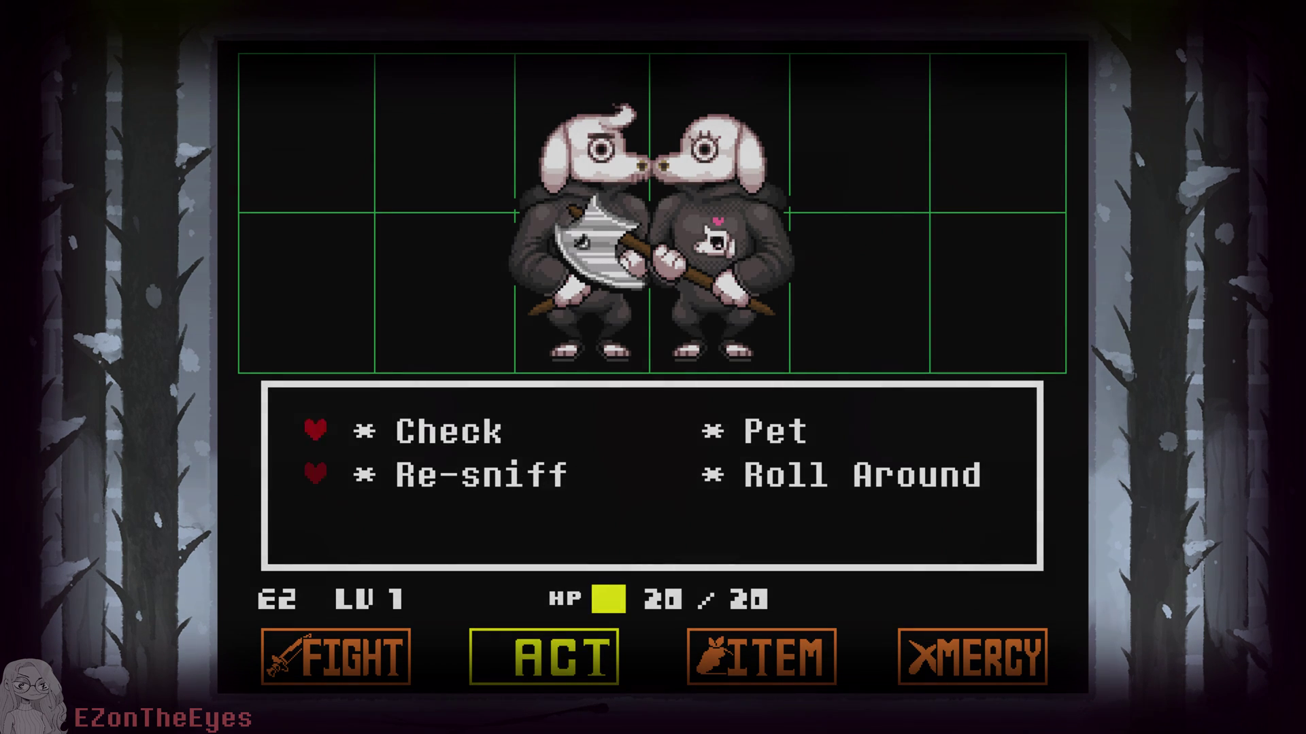
key(Down)
key(z)
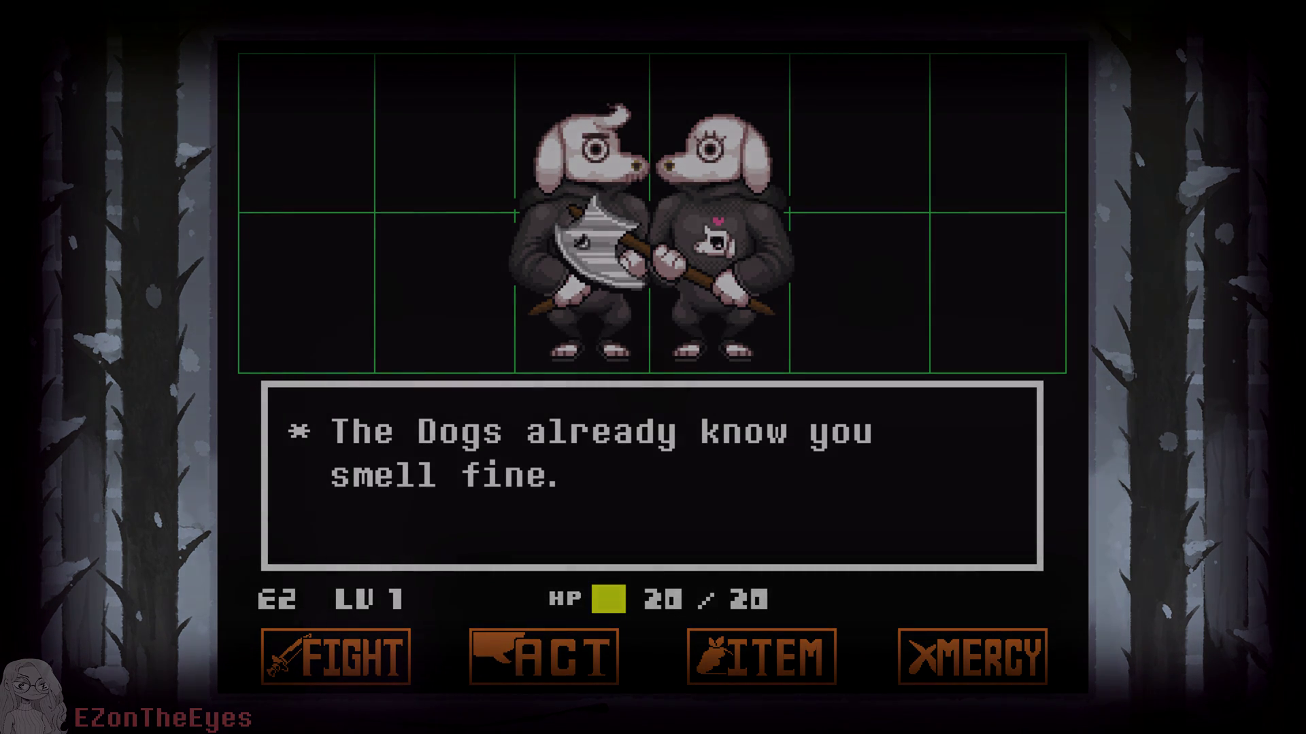